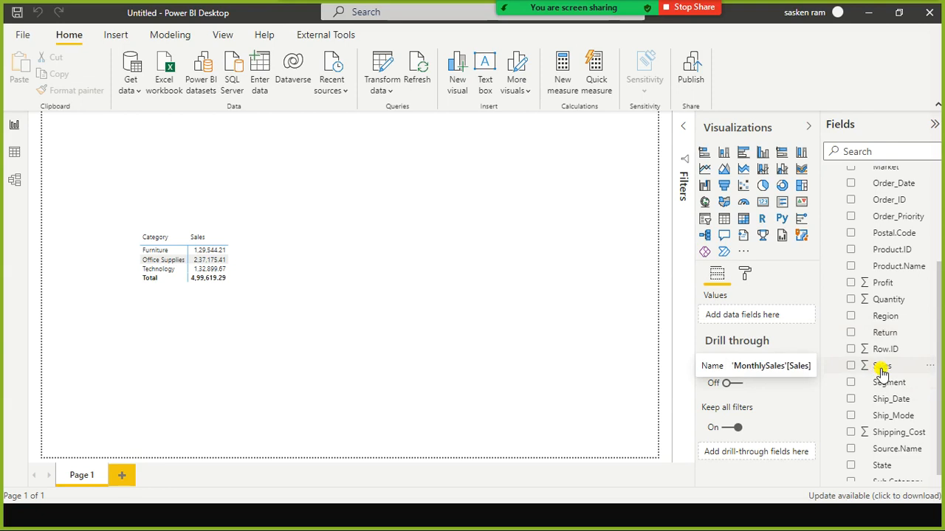
# Step: Set the default summarization of the MonthlySales Sales column to Sum, and deselect the field
pyautogui.click(881, 372)
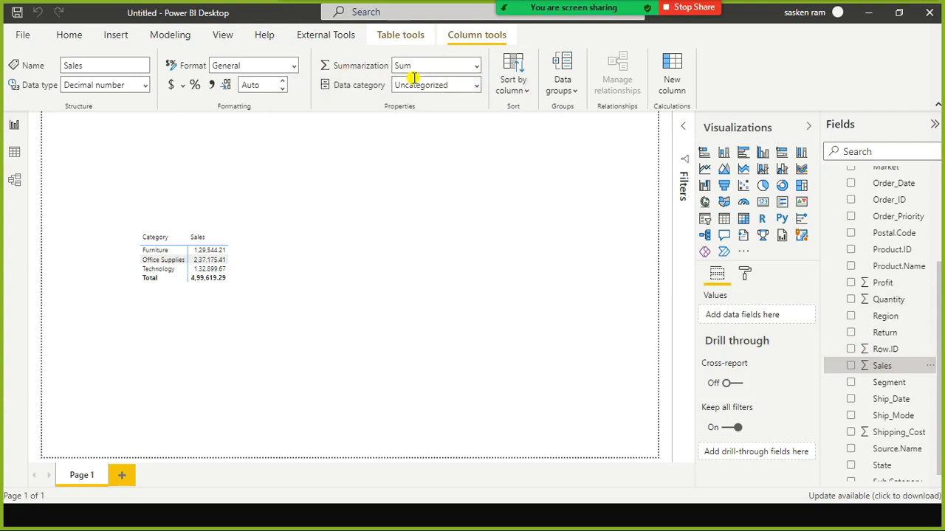
pyautogui.click(476, 68)
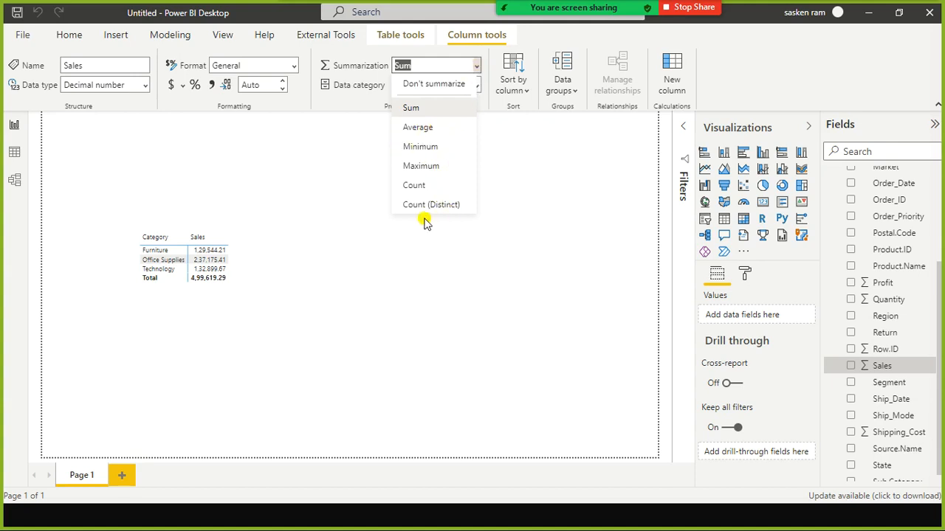
pyautogui.click(436, 108)
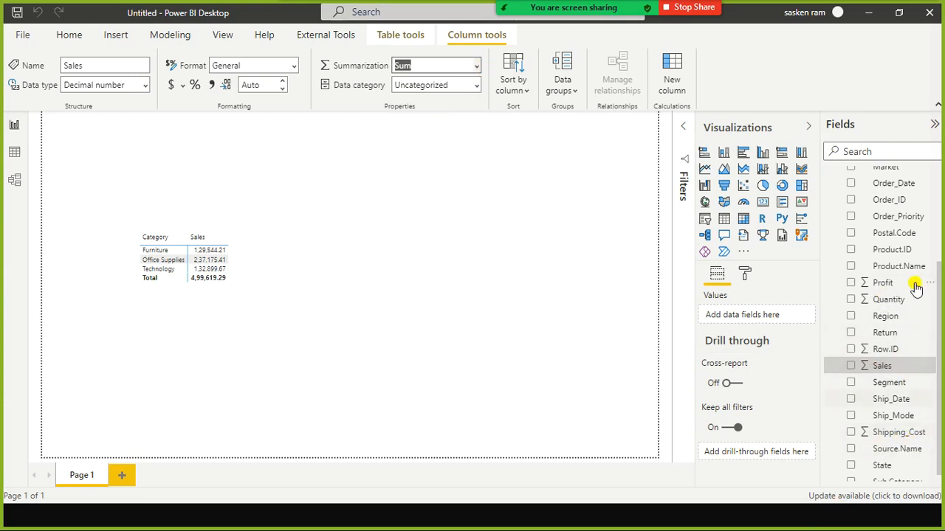
pyautogui.scroll(-1, 914, 317)
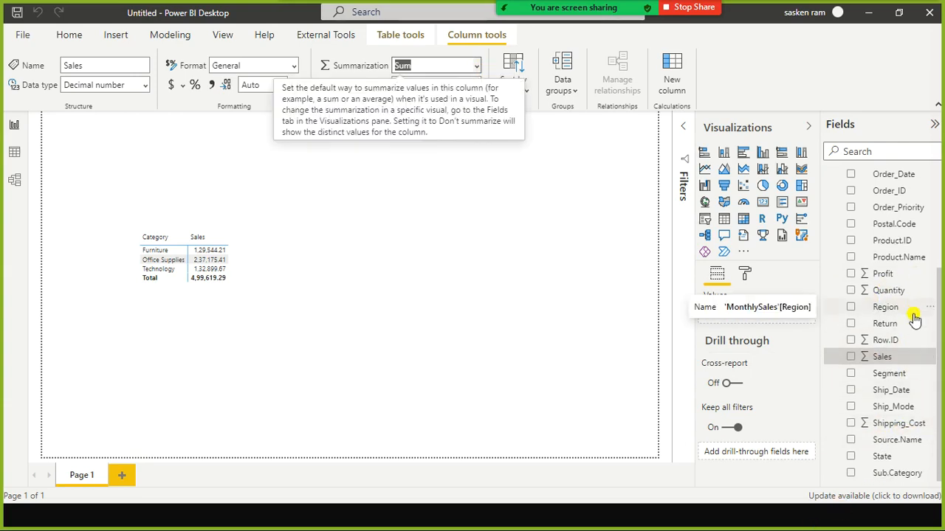
pyautogui.scroll(5, 914, 317)
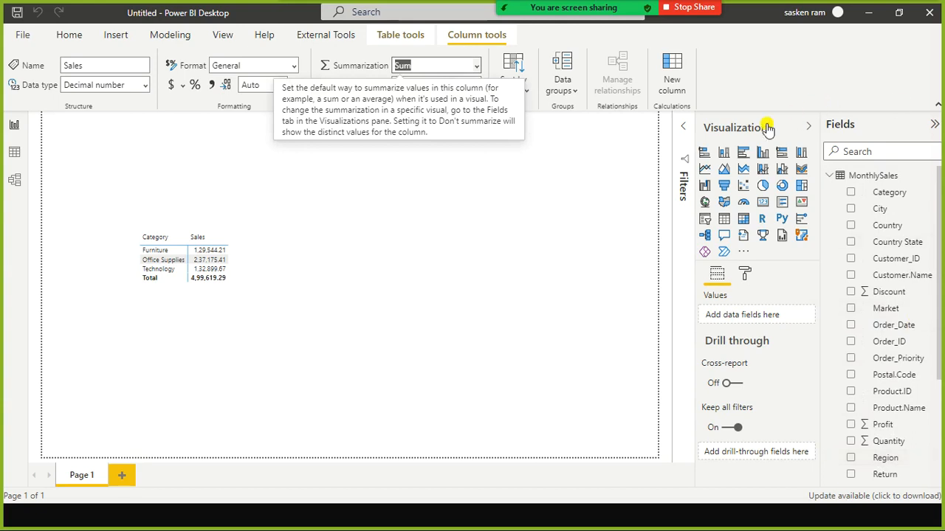
pyautogui.click(522, 175)
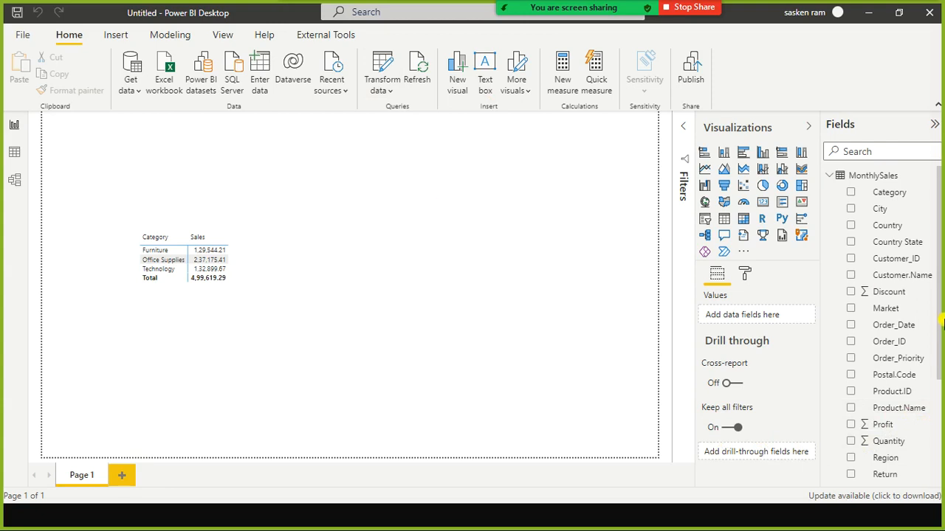
# Step: Select the card showing Sum of Sales Measure on the report page
pyautogui.scroll(-3, 883, 353)
pyautogui.scroll(3, 884, 352)
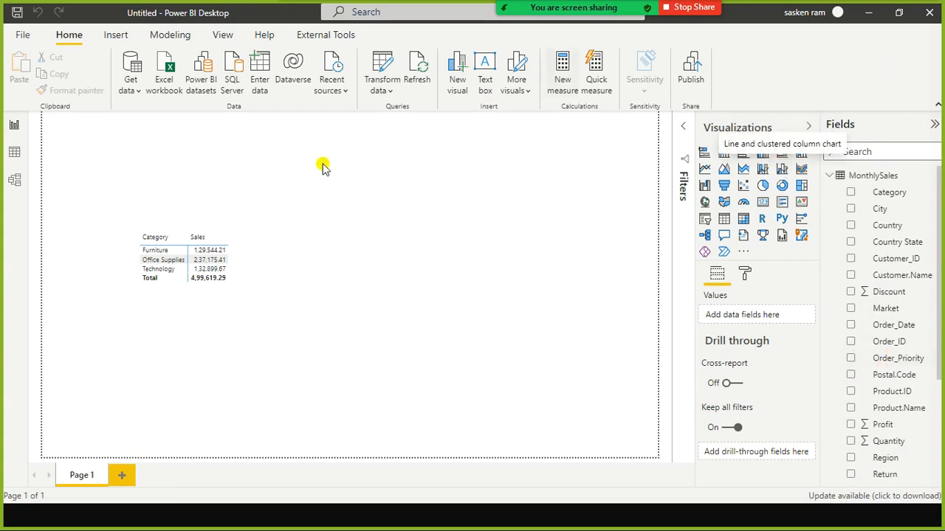
pyautogui.click(168, 38)
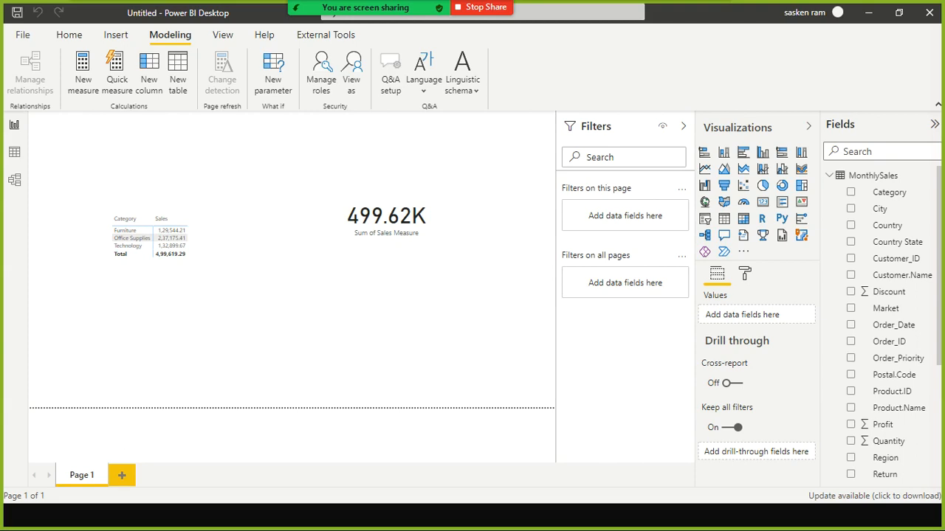
pyautogui.click(386, 217)
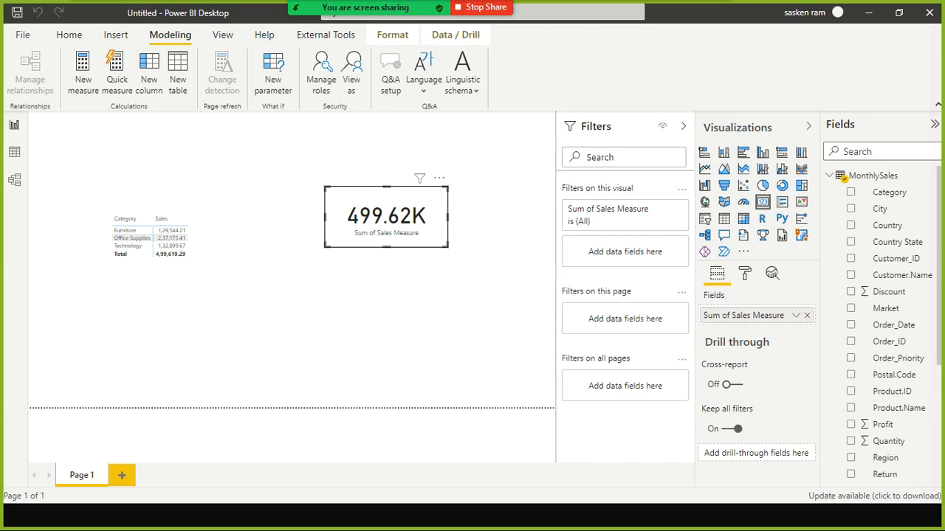
pyautogui.hotkey('alt', 'Tab')
pyautogui.hotkey('alt', 'Tab')
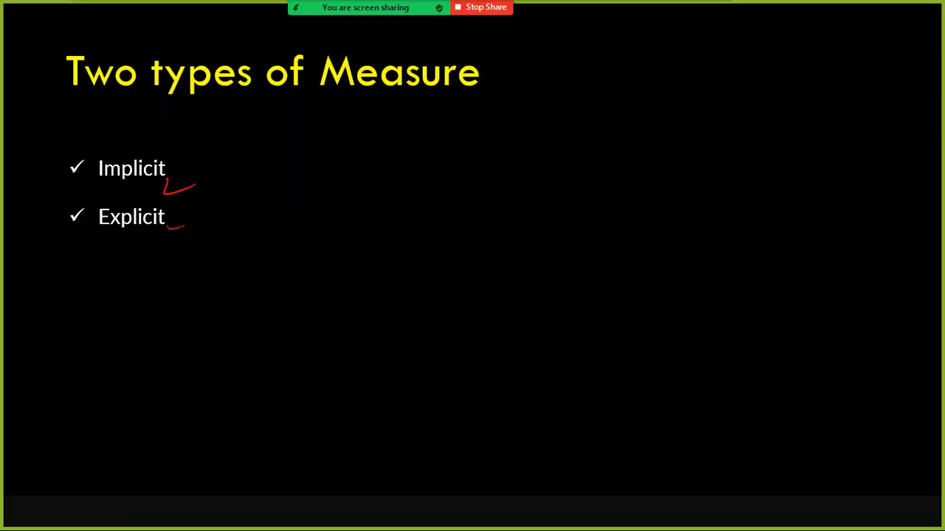
pyautogui.press('Right')
pyautogui.press('Right')
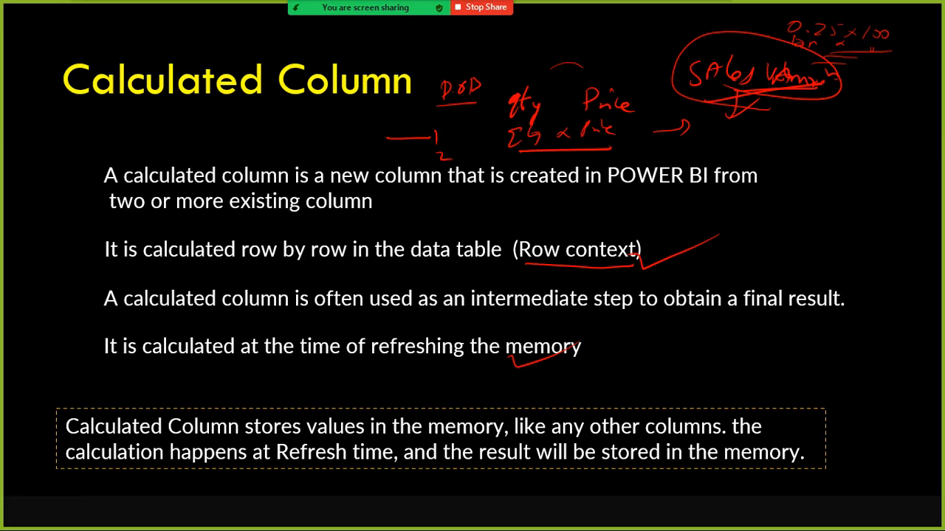
pyautogui.press('Right')
pyautogui.press('Right')
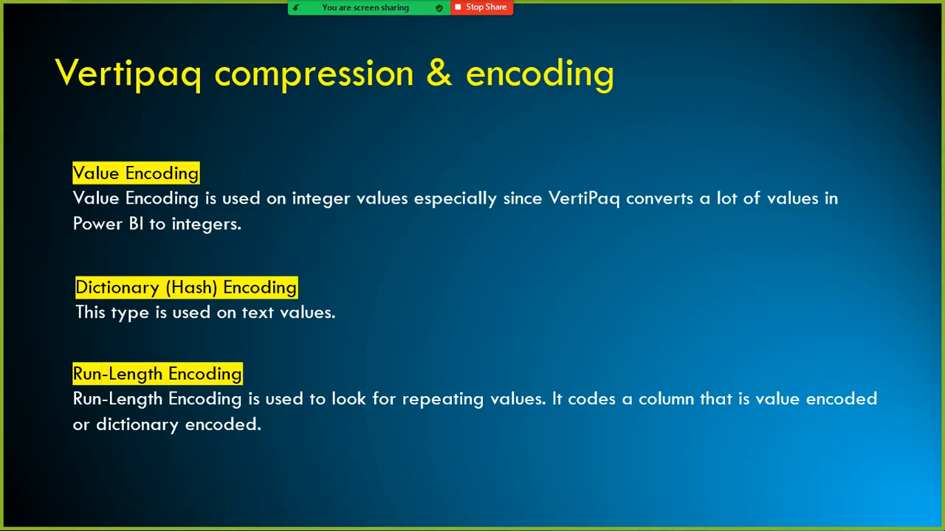
pyautogui.press('Right')
pyautogui.press('Left')
pyautogui.press('Left')
pyautogui.press('Left')
pyautogui.press('Left')
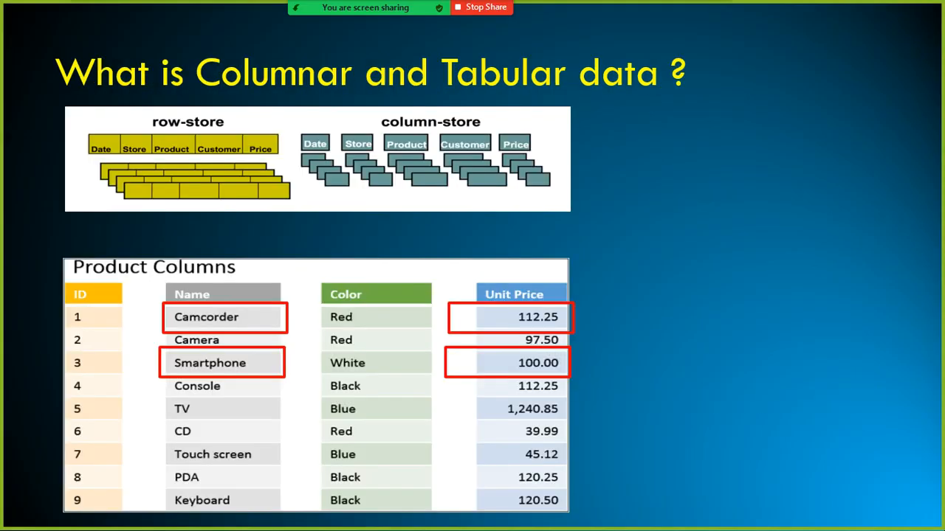
pyautogui.press('Right')
pyautogui.press('Right')
pyautogui.press('Right')
pyautogui.press('Right')
pyautogui.press('Right')
pyautogui.press('Right')
pyautogui.press('Right')
pyautogui.press('Right')
pyautogui.press('Right')
pyautogui.press('Right')
pyautogui.press('Right')
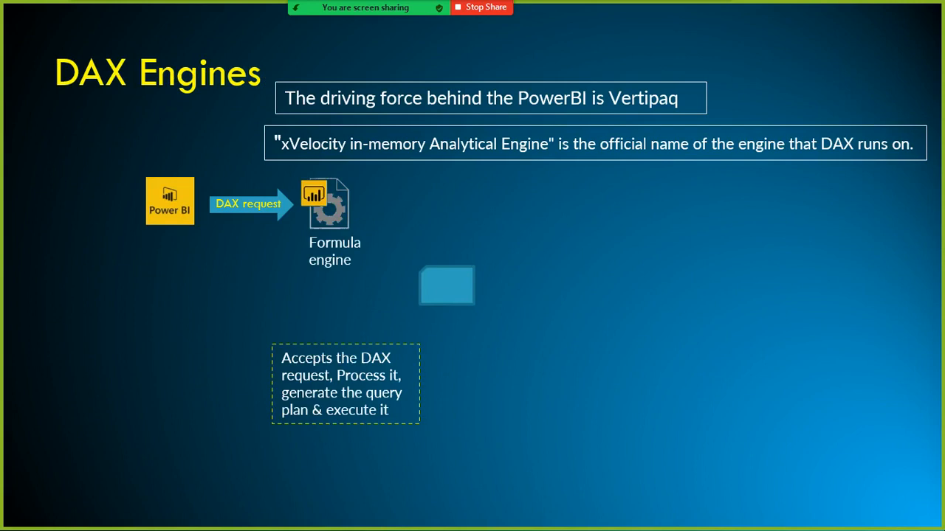
pyautogui.press('Right')
pyautogui.press('Right')
pyautogui.press('Right')
pyautogui.press('Right')
pyautogui.press('Right')
pyautogui.press('Right')
pyautogui.press('Right')
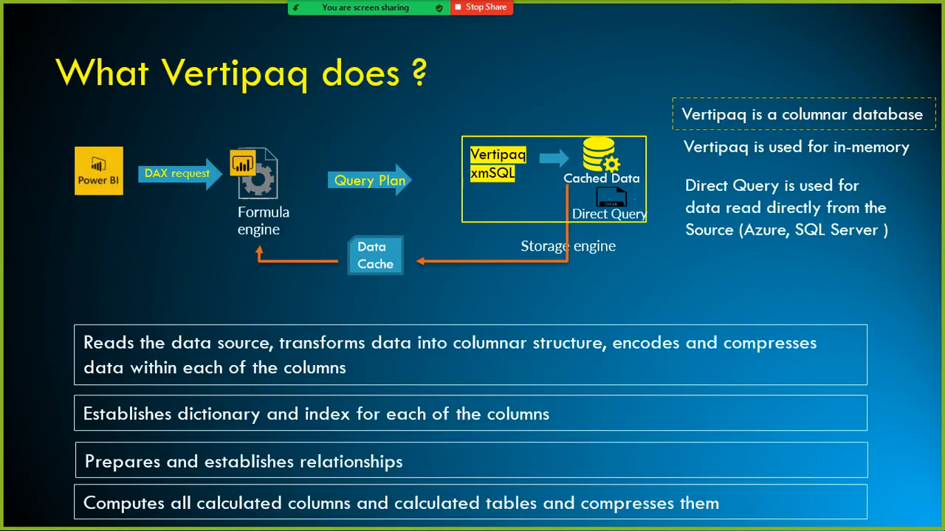
pyautogui.press('Right')
pyautogui.press('Right')
pyautogui.press('Right')
pyautogui.press('Right')
pyautogui.press('Right')
pyautogui.press('Right')
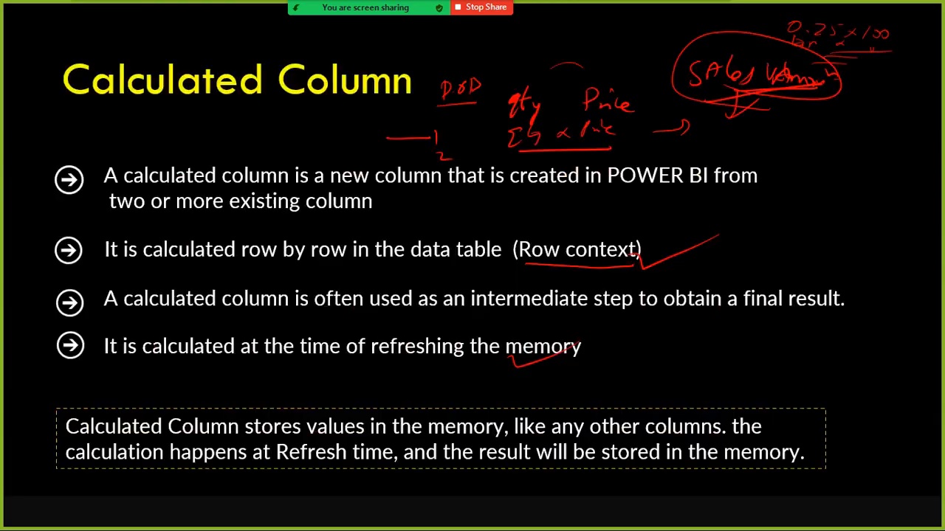
pyautogui.press('Right')
pyautogui.press('Right')
pyautogui.press('Right')
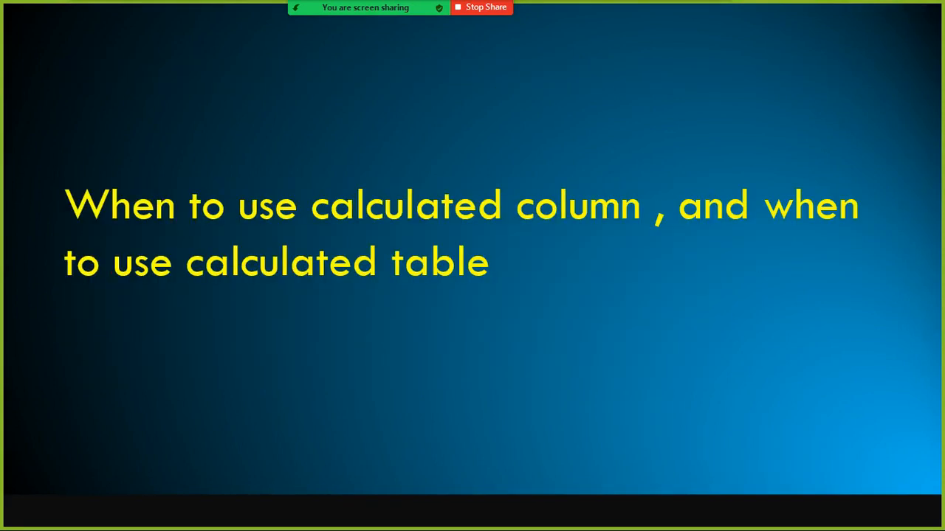
pyautogui.press('Right')
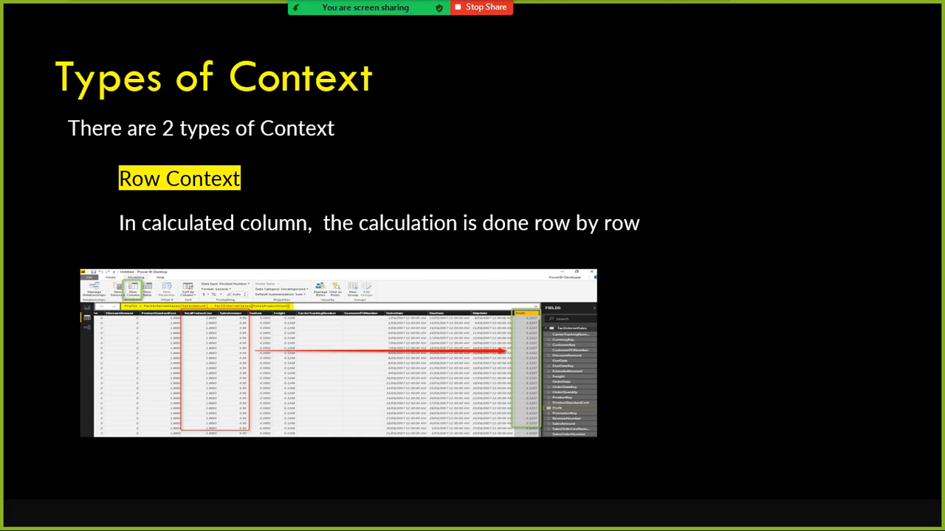
pyautogui.click(415, 287)
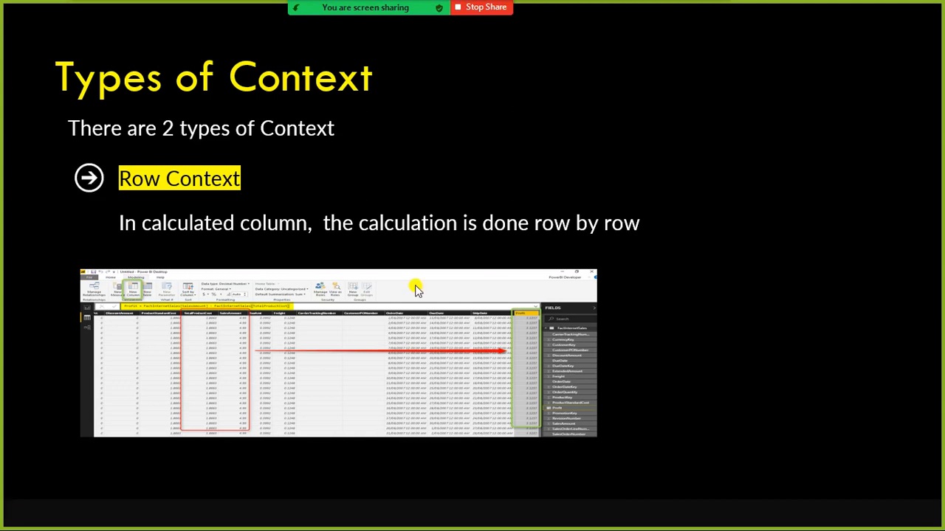
pyautogui.click(415, 288)
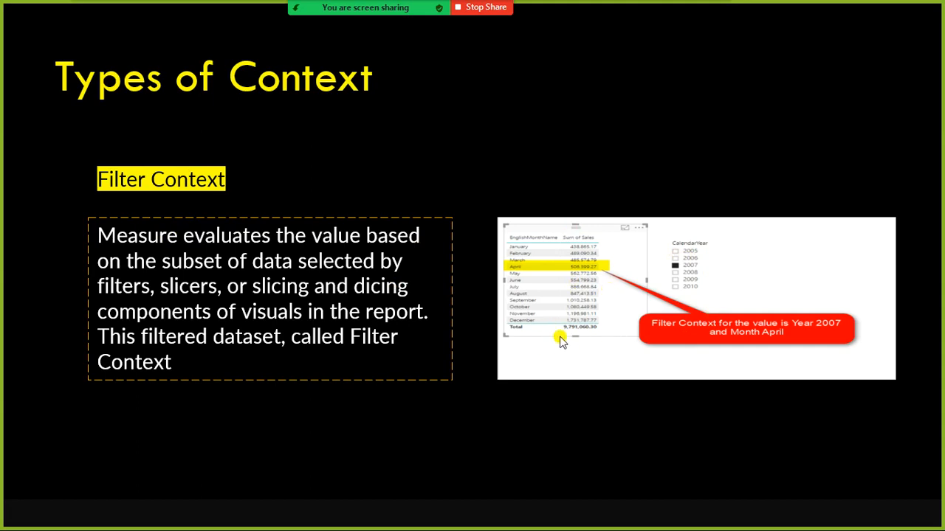
# Step: Switch back to the Power BI report and add an empty matrix visual below the Category sales table
pyautogui.hotkey('alt', 'Tab')
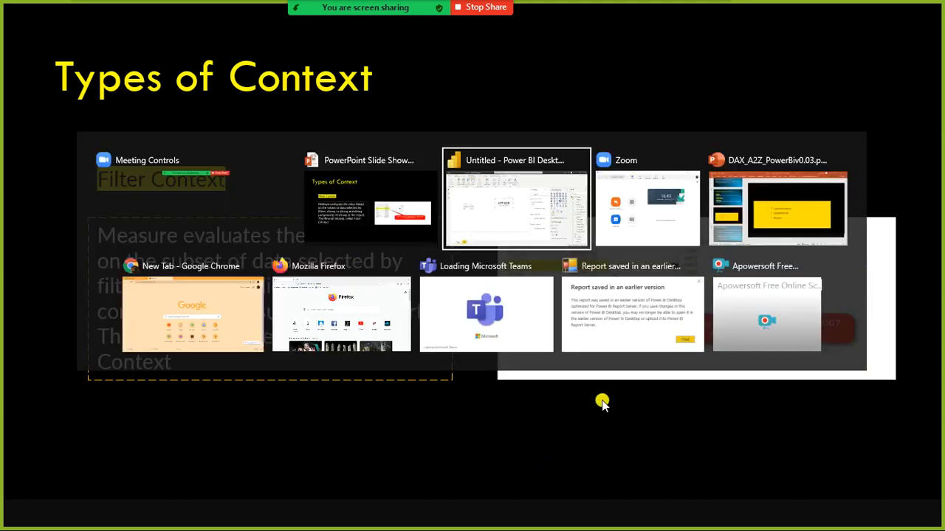
pyautogui.hotkey('alt', 'Tab')
pyautogui.click(430, 236)
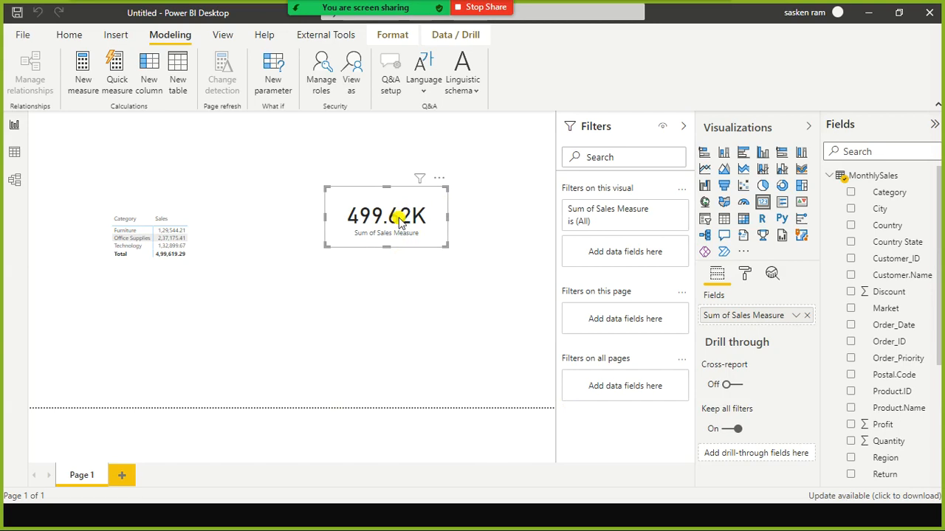
pyautogui.click(291, 293)
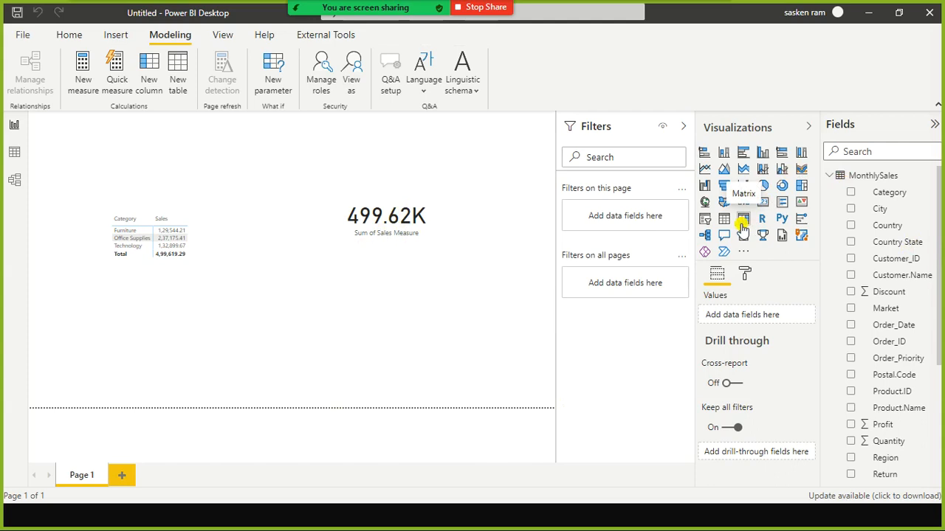
pyautogui.moveTo(742, 230); pyautogui.dragTo(225, 233)
pyautogui.moveTo(166, 168); pyautogui.dragTo(26, 338)
pyautogui.click(539, 290)
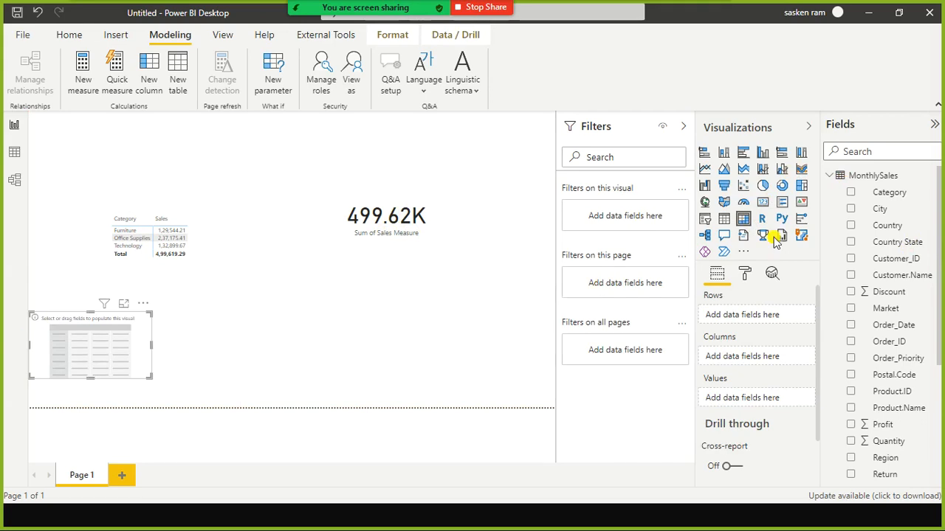
# Step: Add an empty table visual below the Sum of Sales Measure card
pyautogui.moveTo(738, 220); pyautogui.dragTo(316, 288)
pyautogui.moveTo(76, 147); pyautogui.dragTo(371, 321)
pyautogui.click(459, 262)
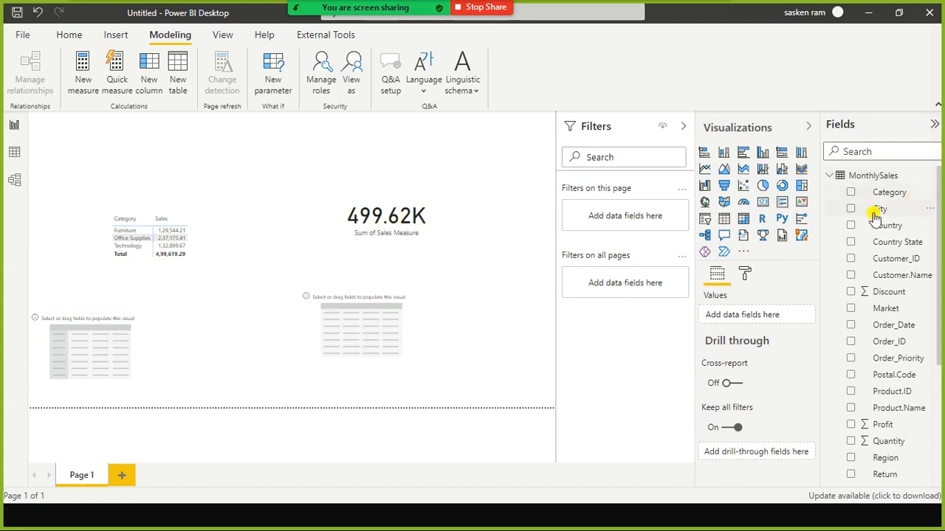
# Step: Add the Region field to the empty table visual and move the table slightly closer to the matrix
pyautogui.click(381, 343)
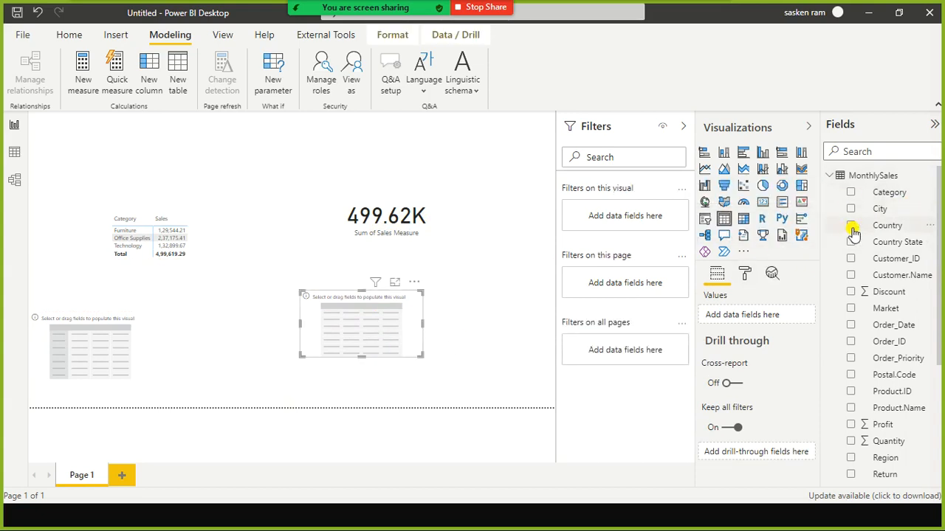
pyautogui.scroll(-5, 854, 341)
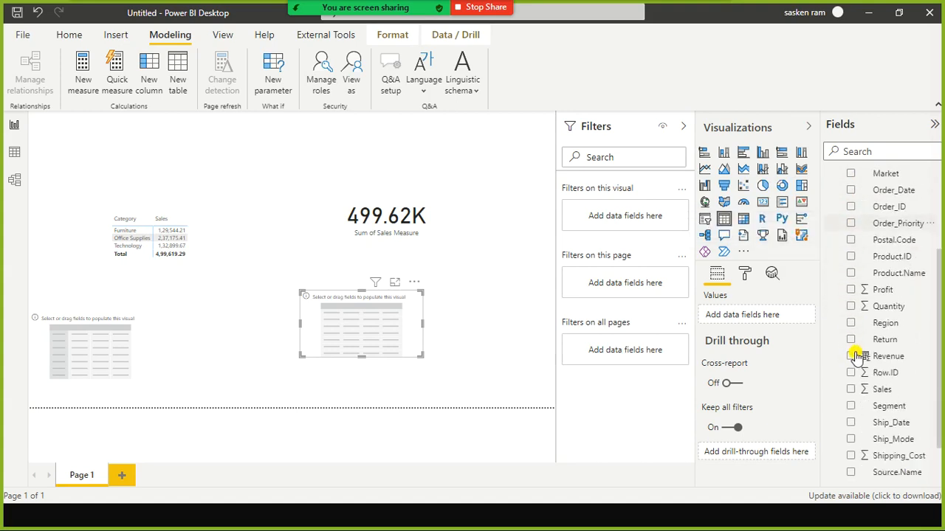
pyautogui.moveTo(849, 316); pyautogui.dragTo(443, 322)
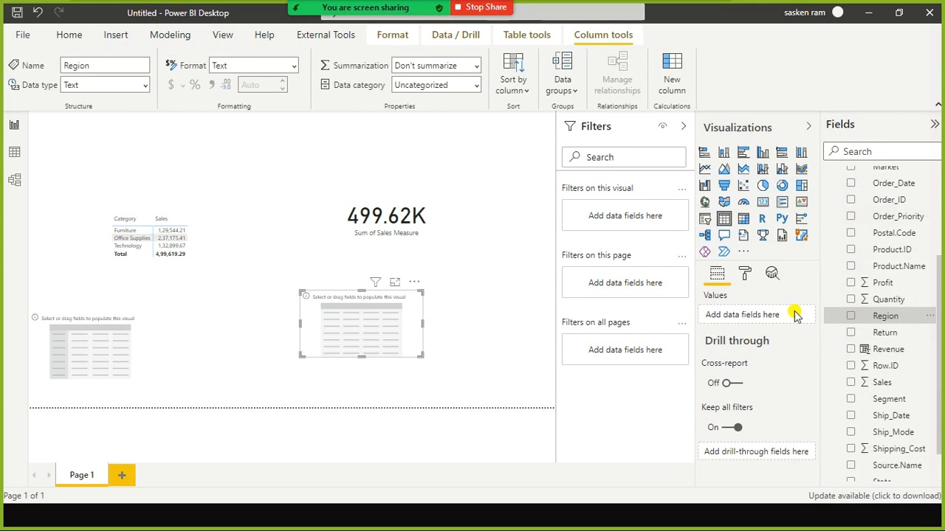
pyautogui.click(850, 316)
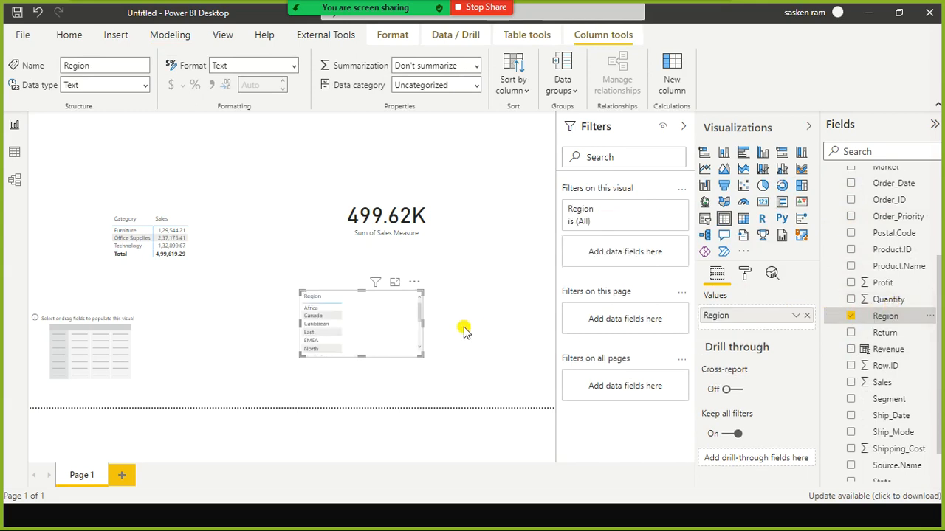
pyautogui.moveTo(409, 329); pyautogui.dragTo(361, 334)
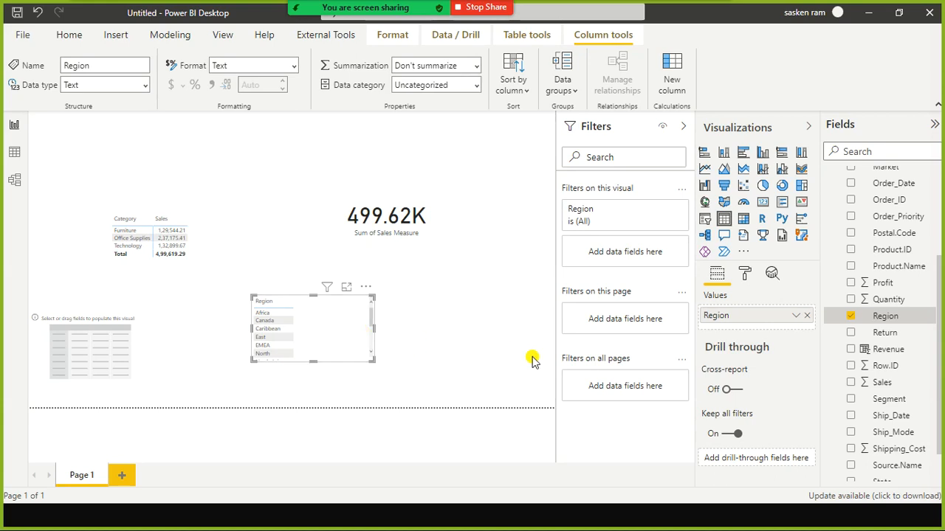
# Step: Duplicate the Region table and replace the Region field in the copy with Sum of Sales Measure
pyautogui.hotkey('ctrl', 'c')
pyautogui.hotkey('ctrl', 'v')
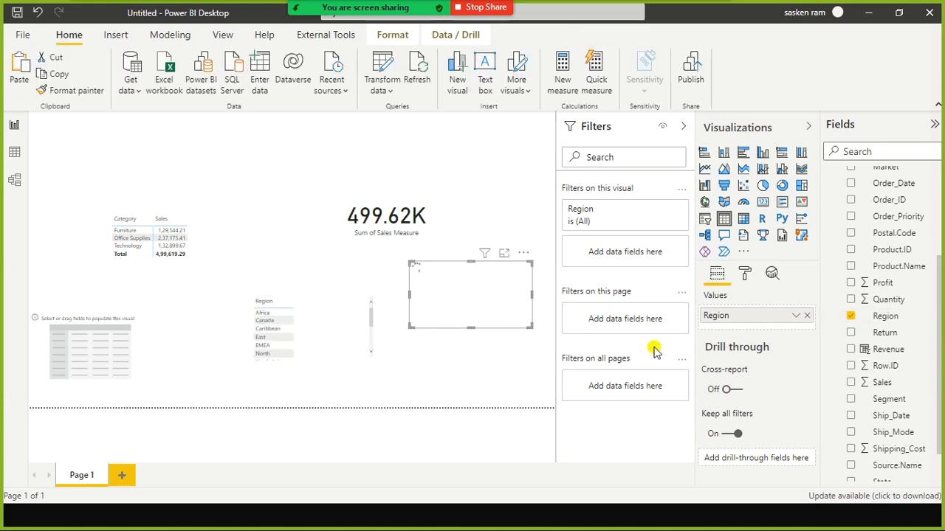
pyautogui.click(809, 315)
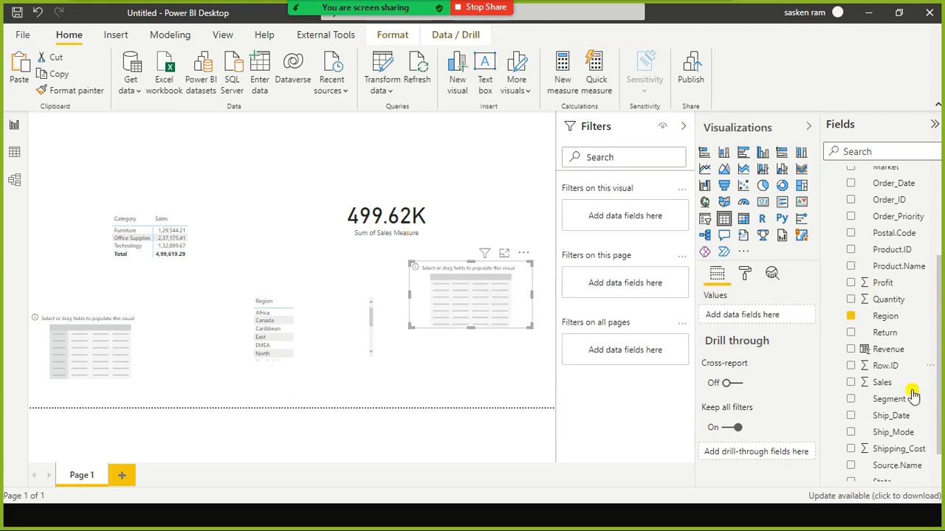
pyautogui.scroll(-1, 914, 378)
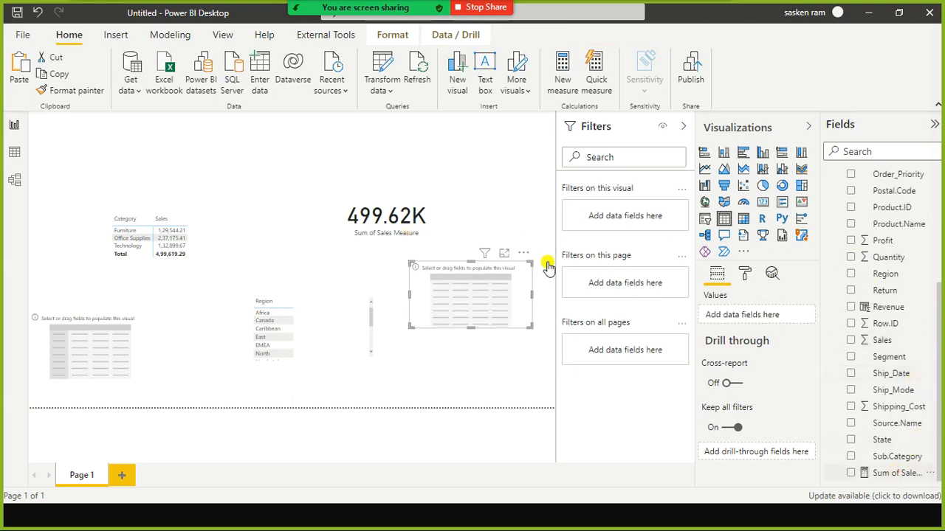
pyautogui.moveTo(465, 293); pyautogui.dragTo(465, 294)
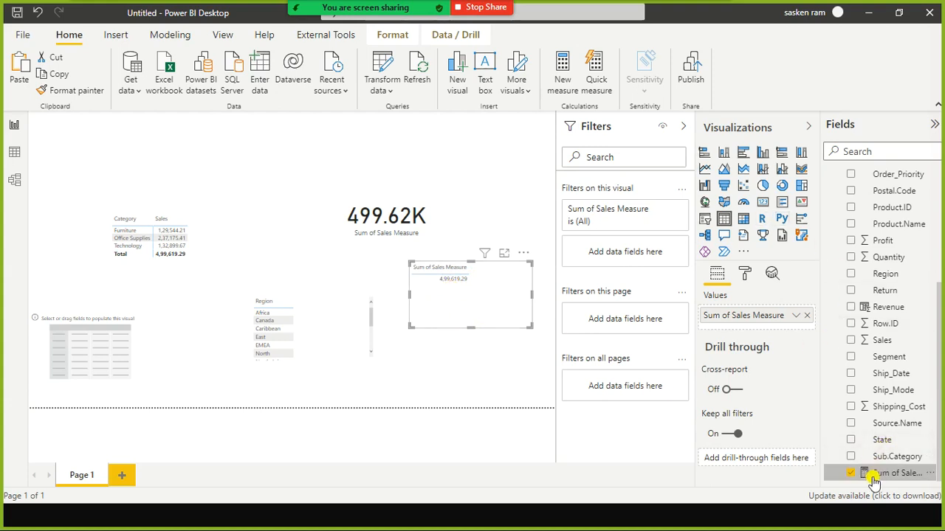
pyautogui.scroll(5, 915, 303)
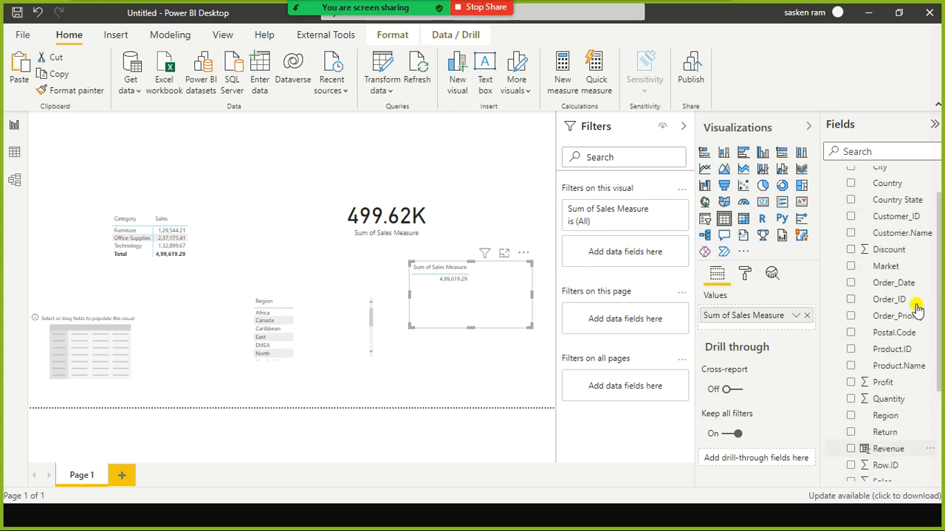
# Step: Add the Region field to the Sum of Sales Measure table and extend the table downward to show more rows
pyautogui.scroll(-4, 915, 306)
pyautogui.scroll(-1, 915, 308)
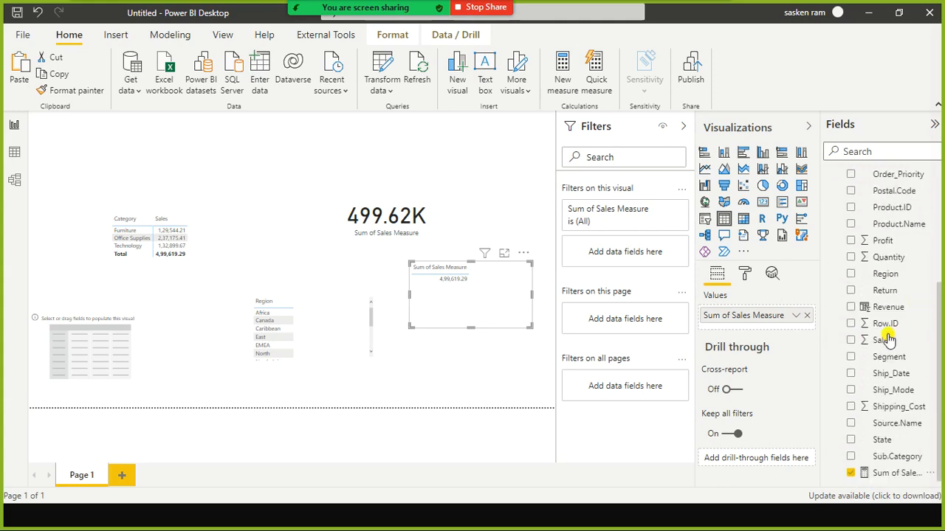
pyautogui.scroll(1, 878, 332)
pyautogui.moveTo(873, 320); pyautogui.dragTo(414, 295)
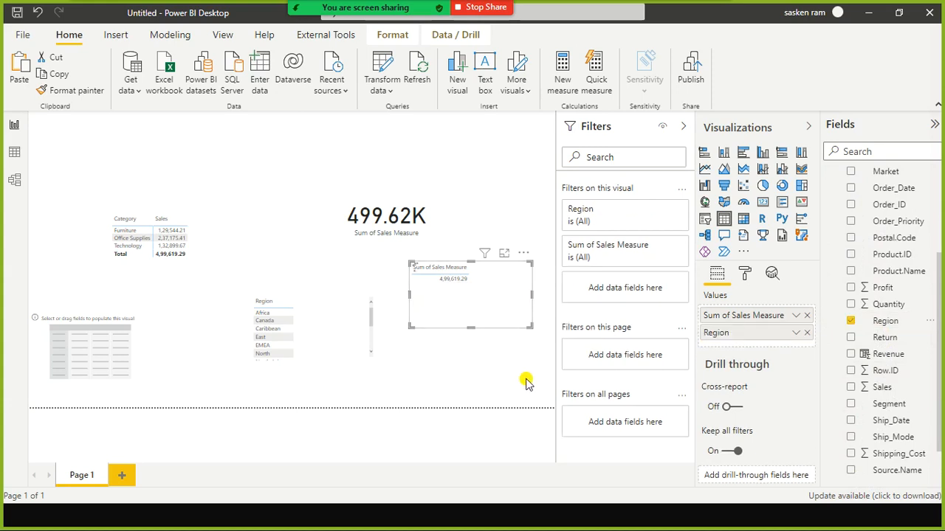
pyautogui.moveTo(470, 325); pyautogui.dragTo(485, 382)
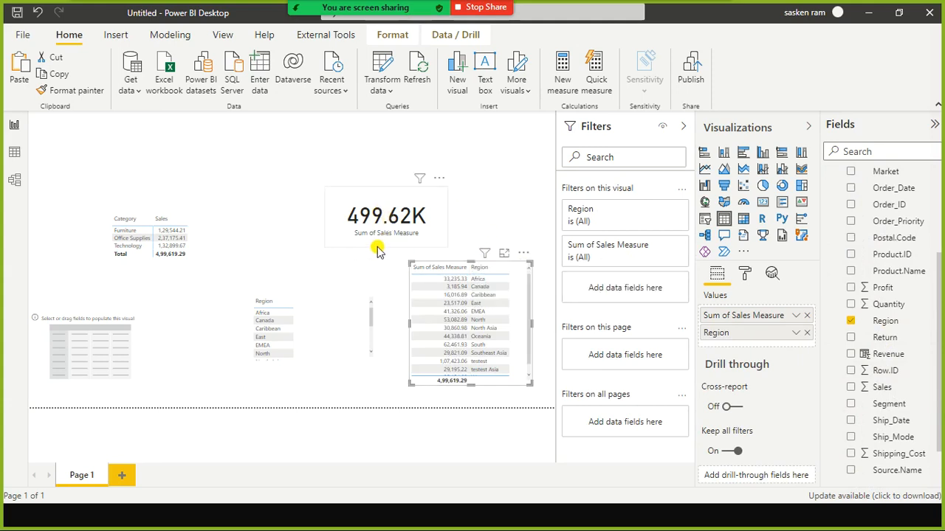
# Step: Move the card and the region sales table to the top of the page, enlarge the table, and put Region before Sum of Sales Measure
pyautogui.moveTo(357, 230); pyautogui.dragTo(228, 148)
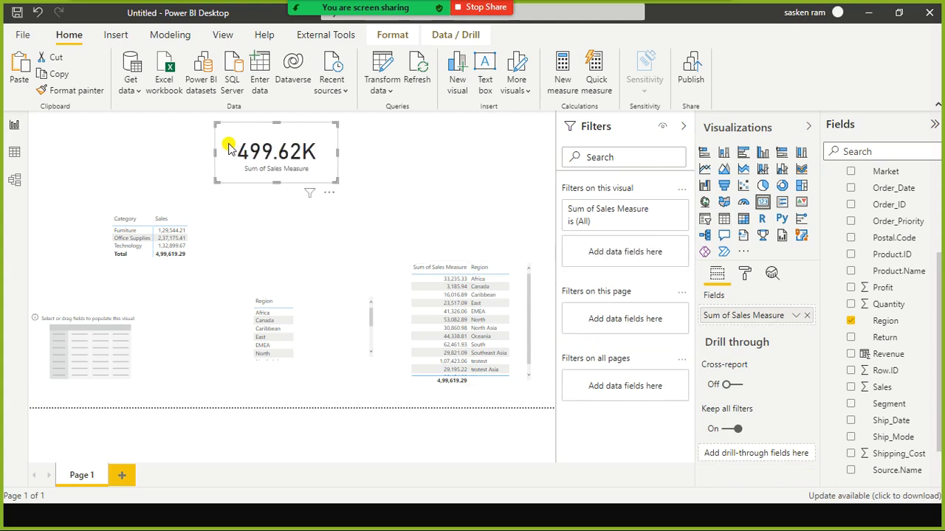
pyautogui.moveTo(484, 270); pyautogui.dragTo(394, 124)
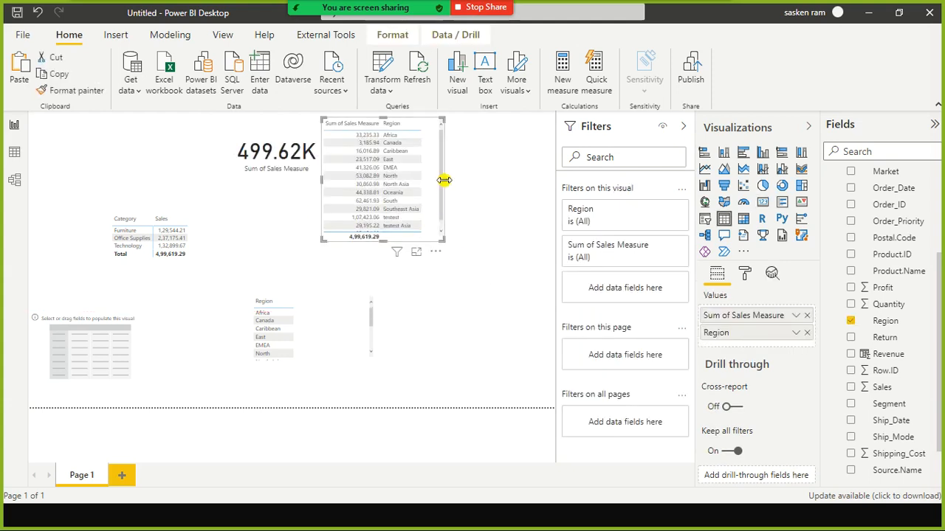
pyautogui.moveTo(449, 177); pyautogui.dragTo(530, 188)
pyautogui.moveTo(428, 240); pyautogui.dragTo(460, 337)
pyautogui.moveTo(760, 336); pyautogui.dragTo(734, 313)
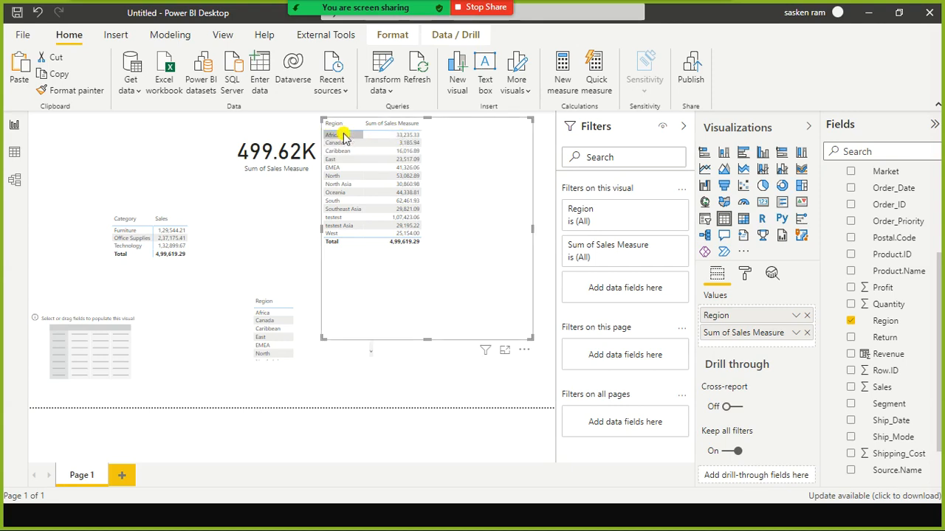
# Step: Check which field options are available for Sum of Sales Measure in the region sales table
pyautogui.click(795, 335)
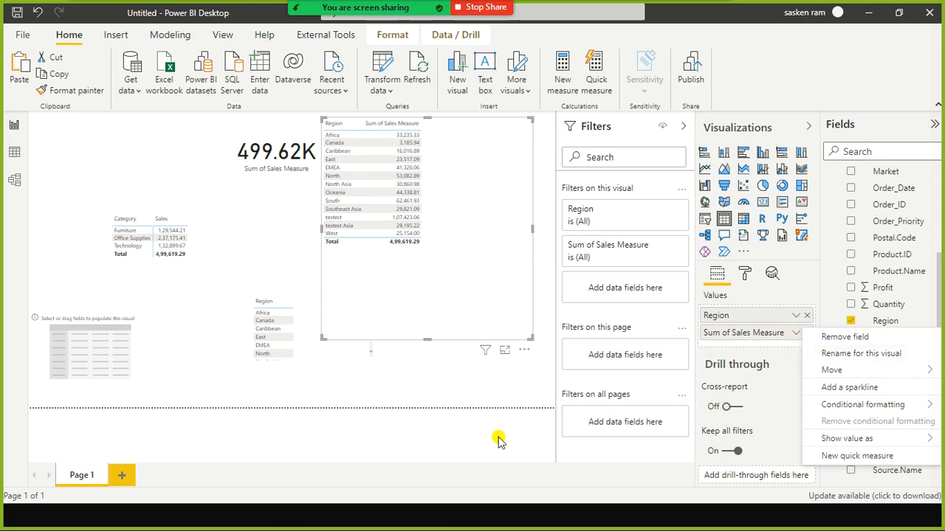
pyautogui.click(425, 301)
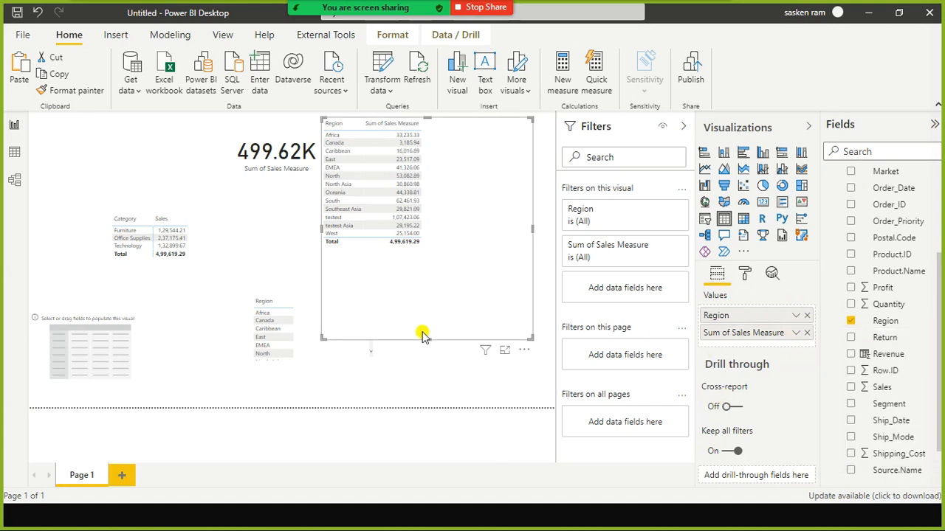
pyautogui.click(432, 344)
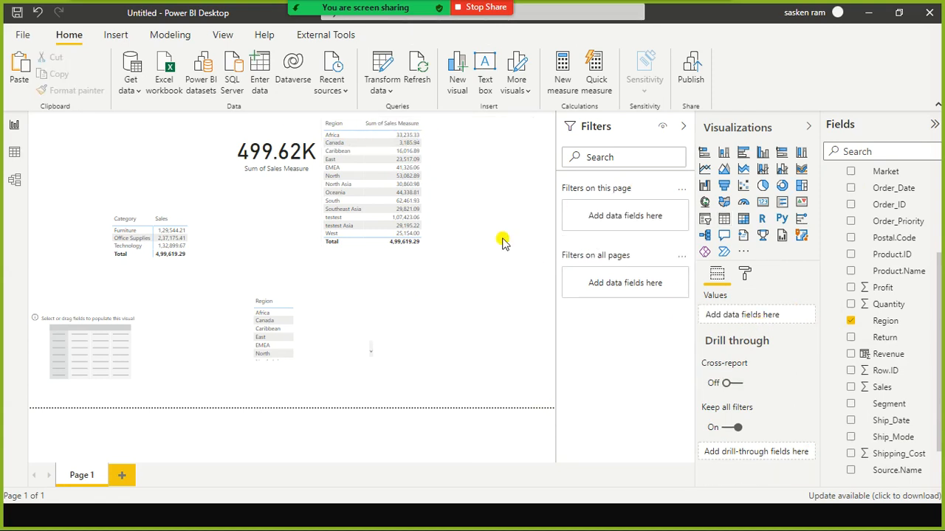
# Step: Replace Sum of Sales Measure with the Sales field in the enlarged Region table, then shorten and shift the table slightly
pyautogui.click(437, 212)
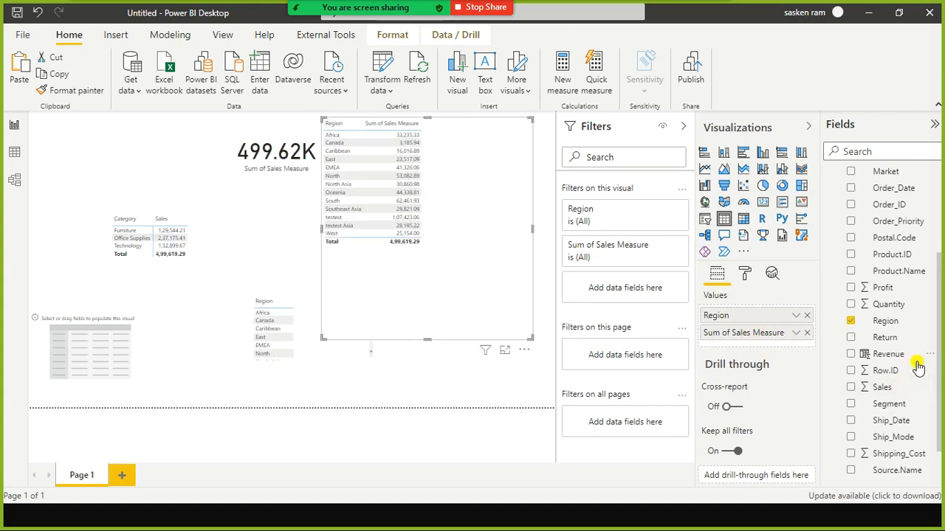
pyautogui.scroll(5, 901, 338)
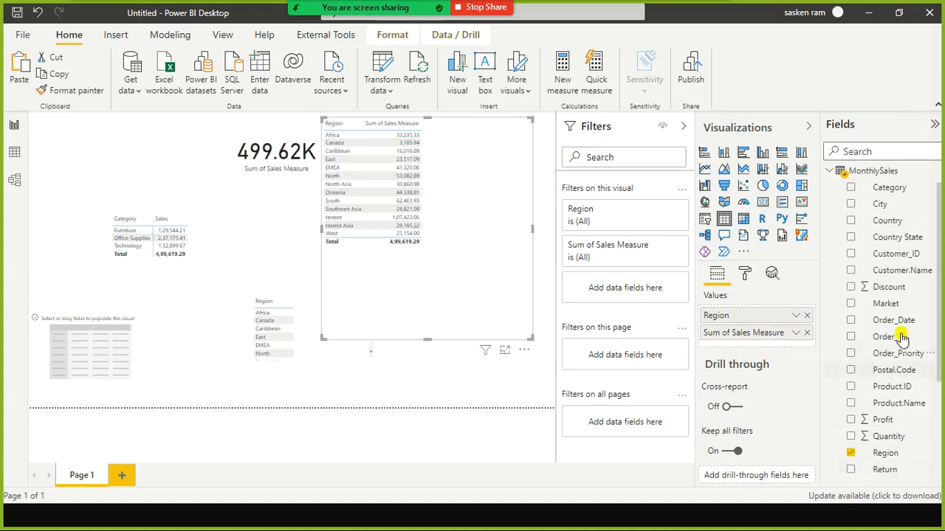
pyautogui.click(806, 334)
pyautogui.scroll(-3, 921, 322)
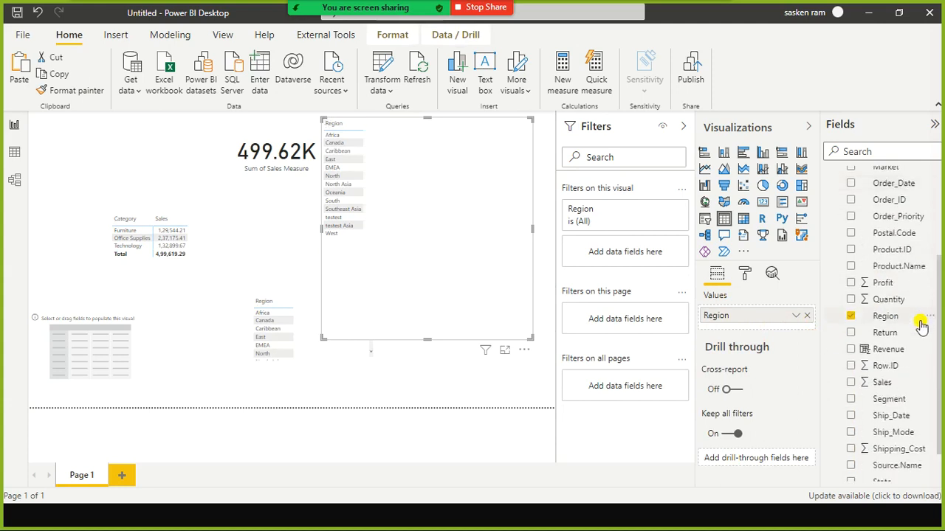
pyautogui.scroll(-1, 921, 324)
pyautogui.click(851, 340)
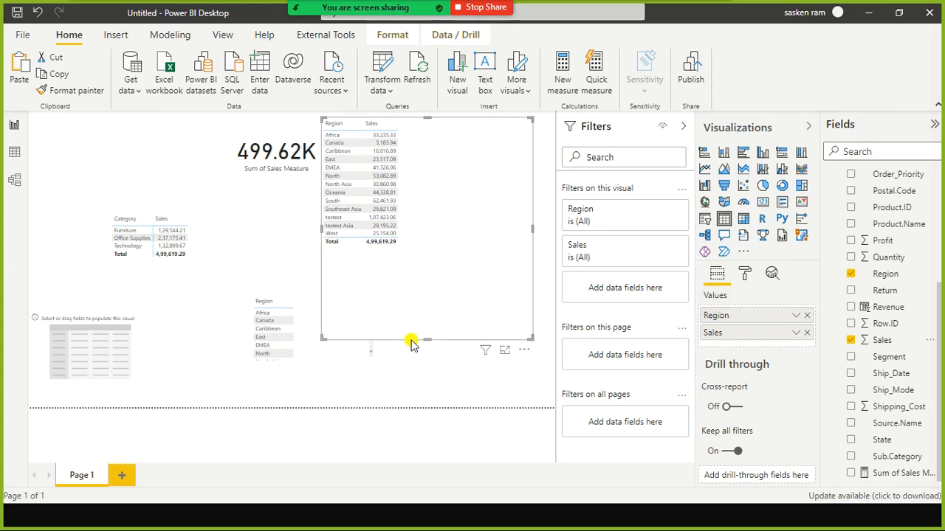
pyautogui.moveTo(422, 336); pyautogui.dragTo(479, 262)
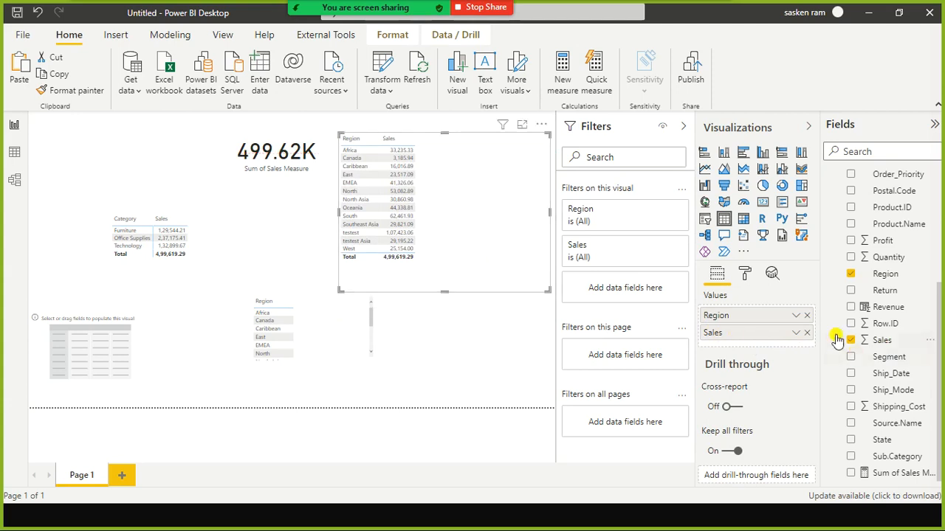
# Step: Set the Sales field in the Region table to Don't summarize and look through the individual sales rows
pyautogui.click(797, 333)
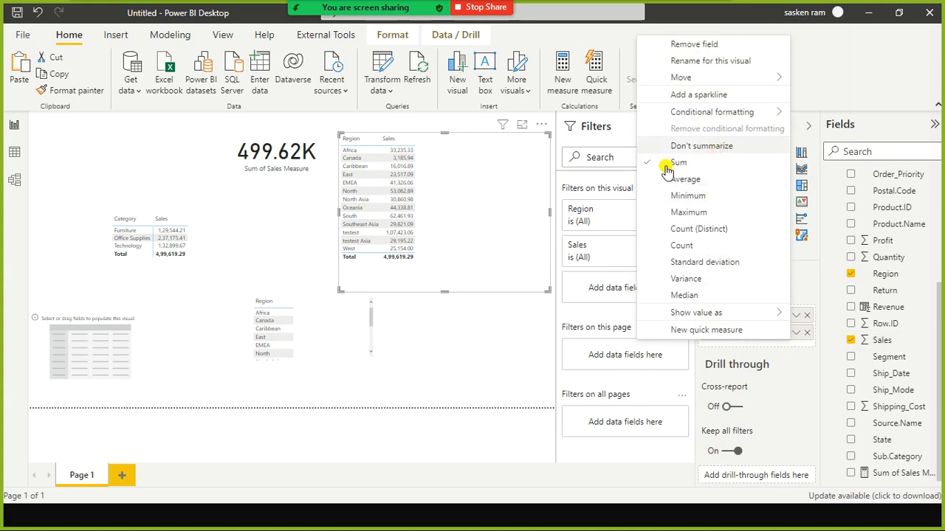
pyautogui.click(458, 223)
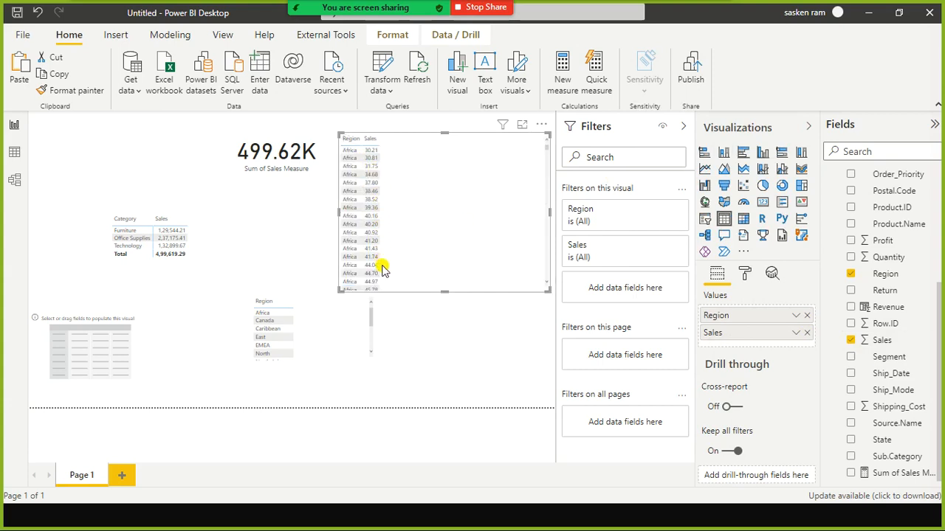
pyautogui.scroll(-10, 382, 267)
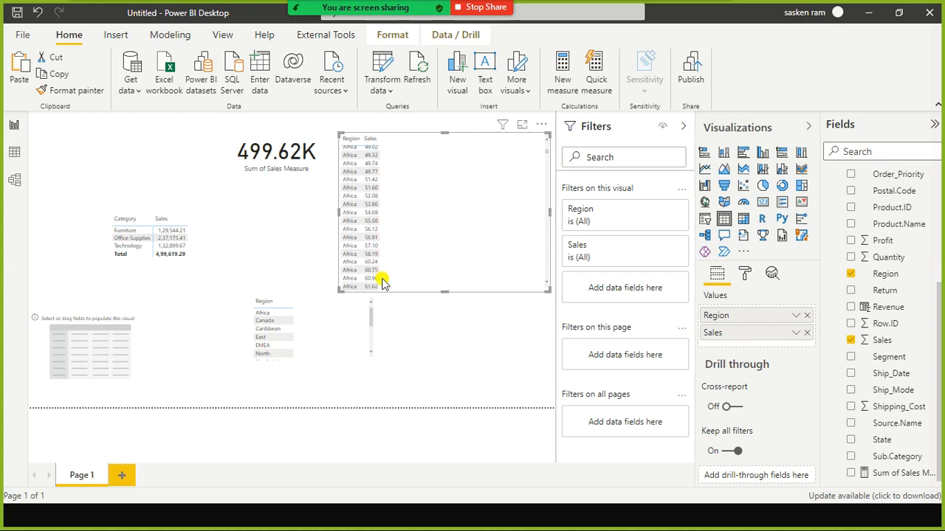
pyautogui.scroll(5, 382, 280)
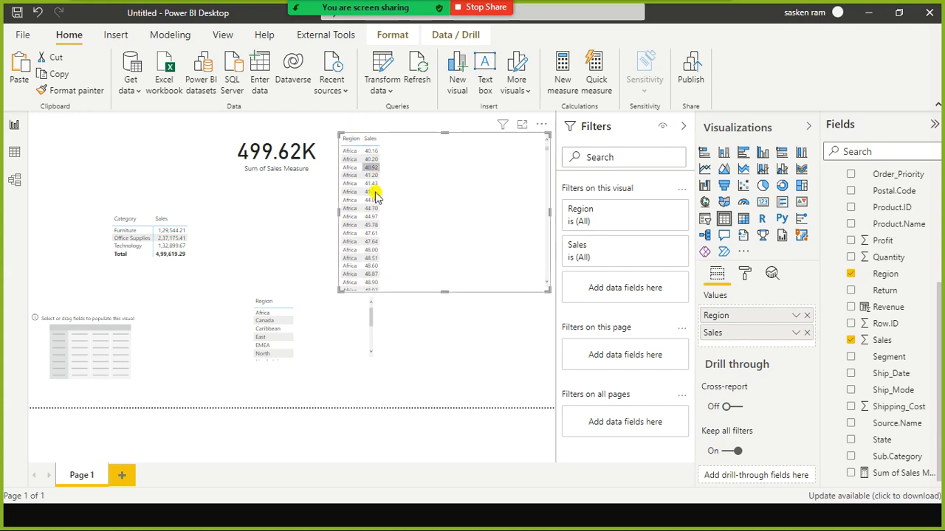
pyautogui.scroll(-10, 403, 263)
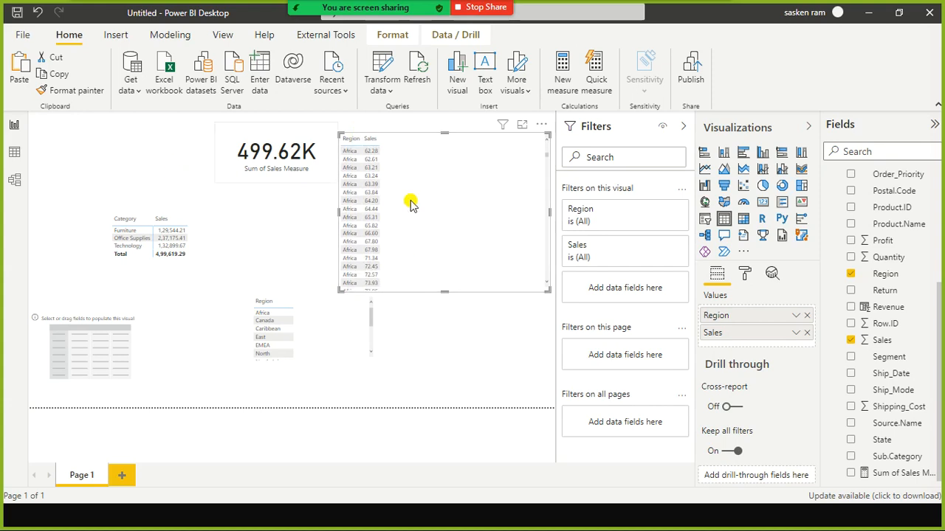
pyautogui.scroll(3, 370, 189)
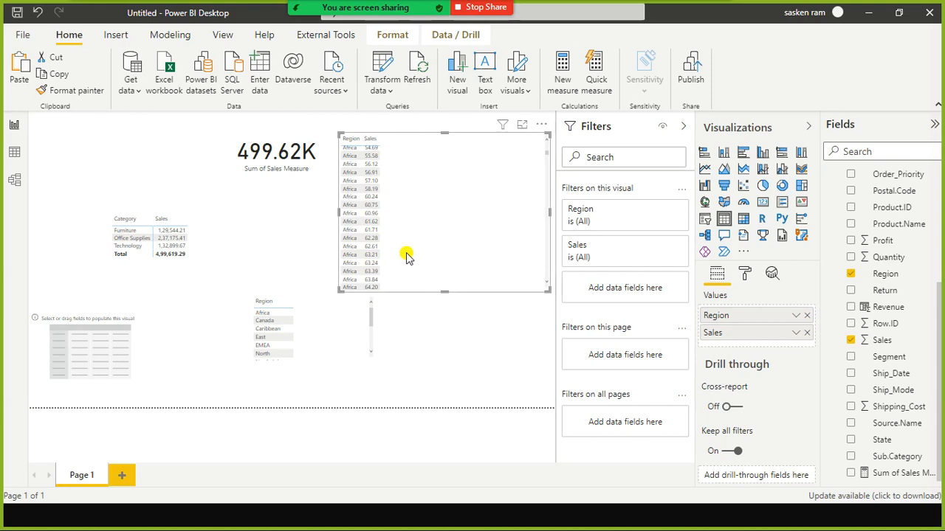
# Step: Set the Sales field's aggregation in the Region table back to Sum
pyautogui.click(794, 336)
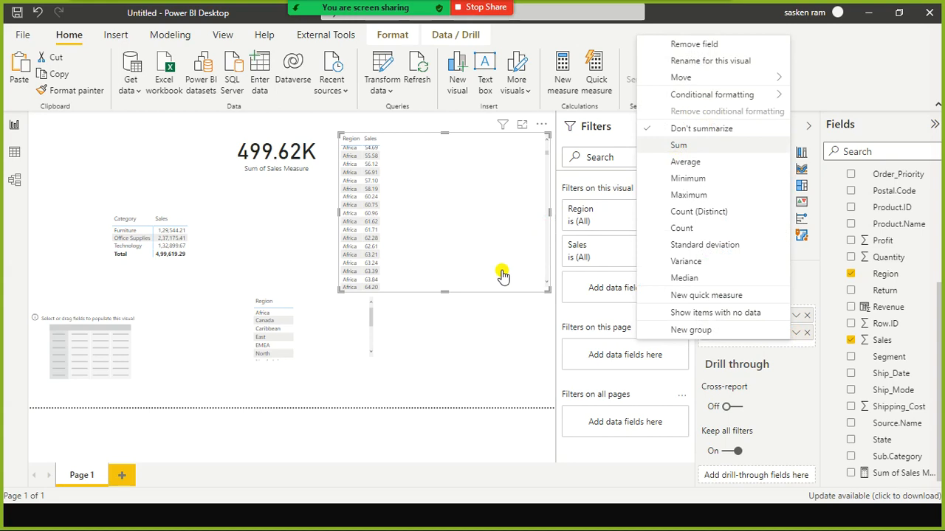
pyautogui.click(472, 303)
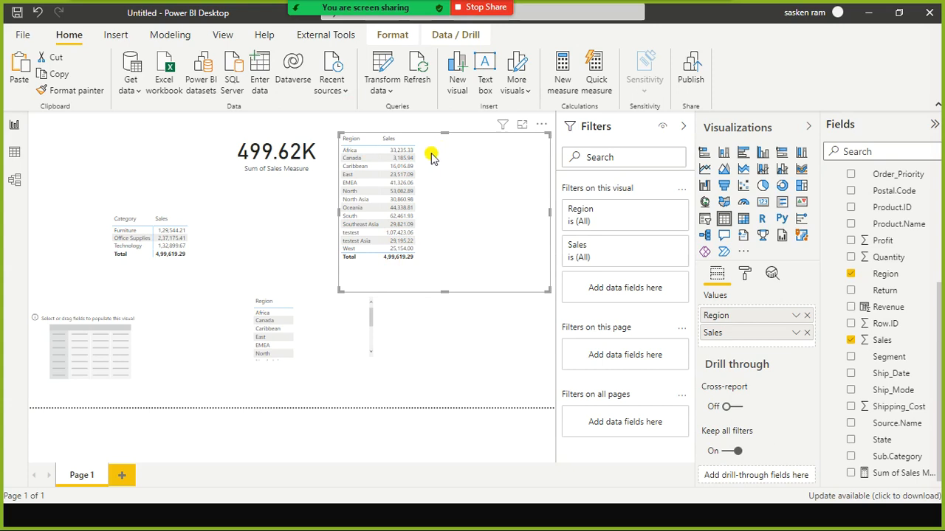
pyautogui.click(470, 310)
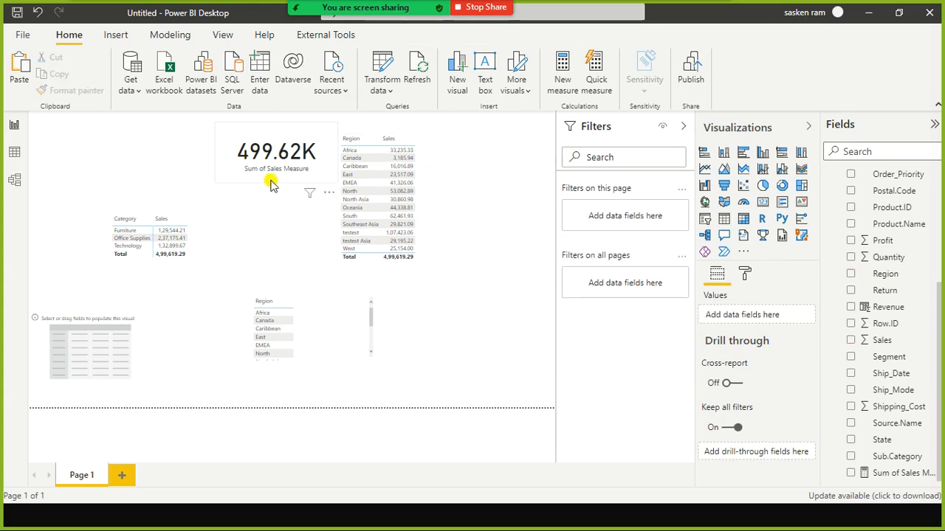
# Step: Move the Sum of Sales Measure card away from the Region and Sales table, and reduce the table's height
pyautogui.moveTo(275, 183); pyautogui.dragTo(213, 183)
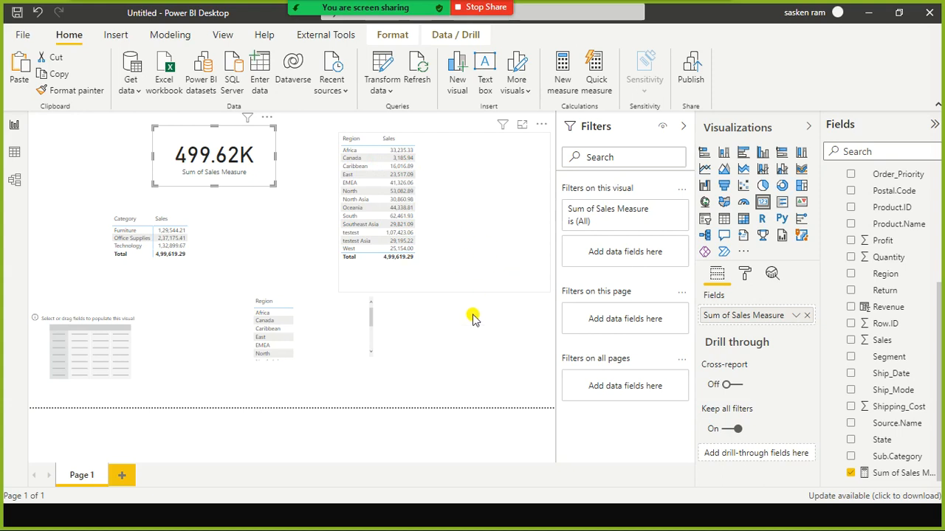
pyautogui.click(440, 287)
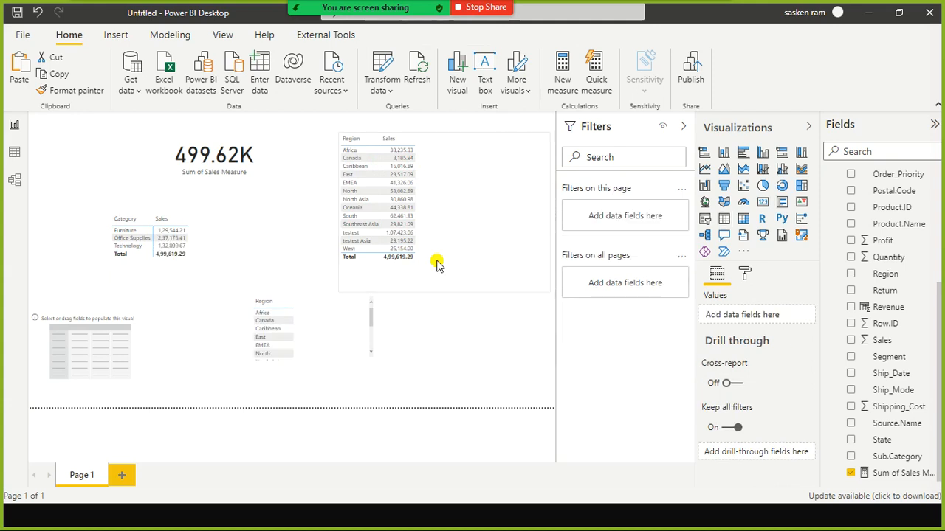
pyautogui.click(453, 296)
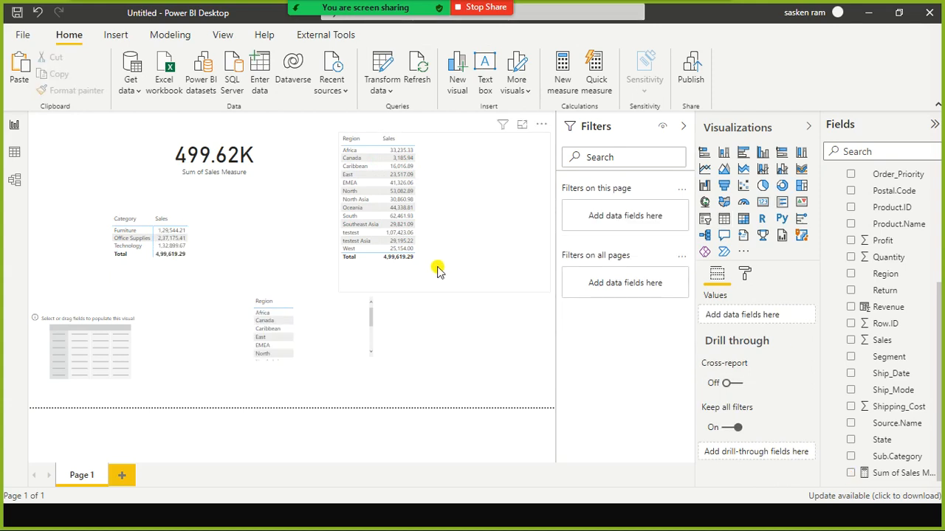
pyautogui.click(450, 291)
pyautogui.moveTo(445, 293); pyautogui.dragTo(449, 258)
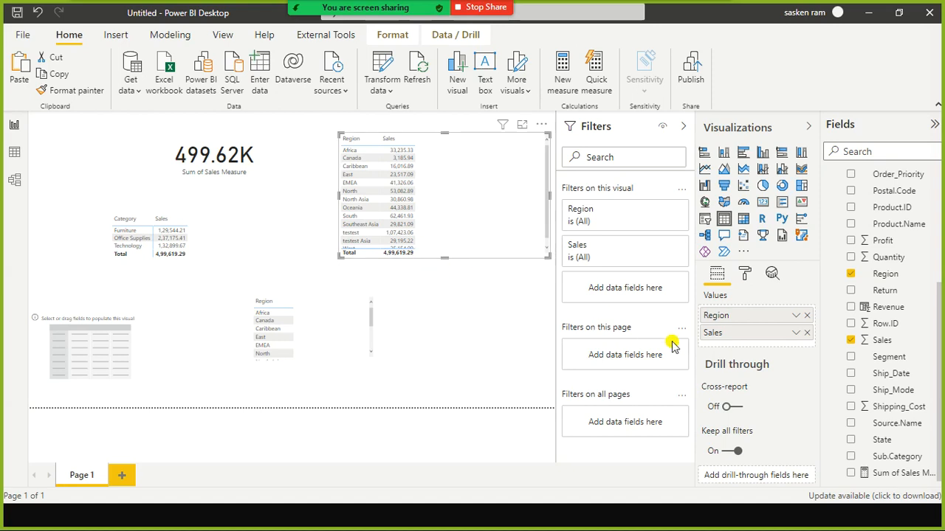
# Step: Replace Region with Segment in the Sales table and place Segment before Sales
pyautogui.click(807, 316)
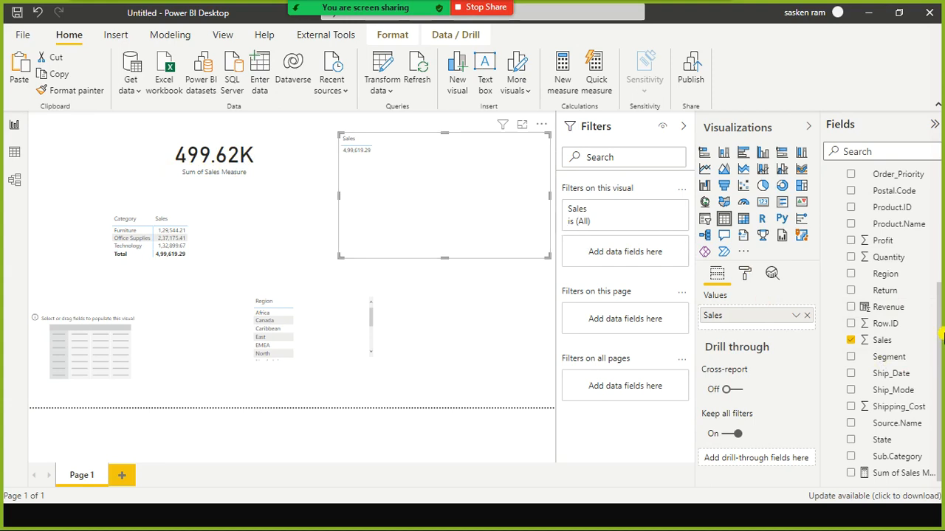
pyautogui.scroll(3, 897, 276)
pyautogui.scroll(2, 897, 276)
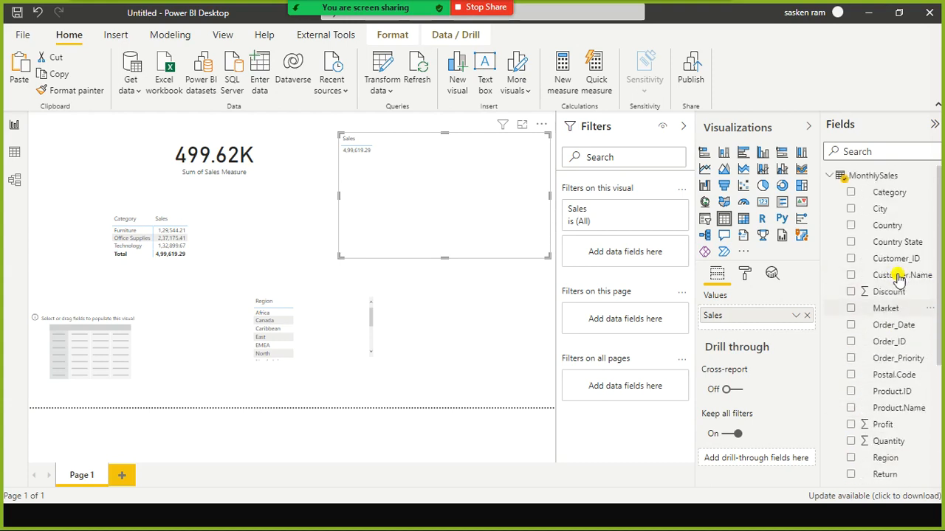
pyautogui.scroll(-3, 896, 273)
pyautogui.scroll(-5, 896, 301)
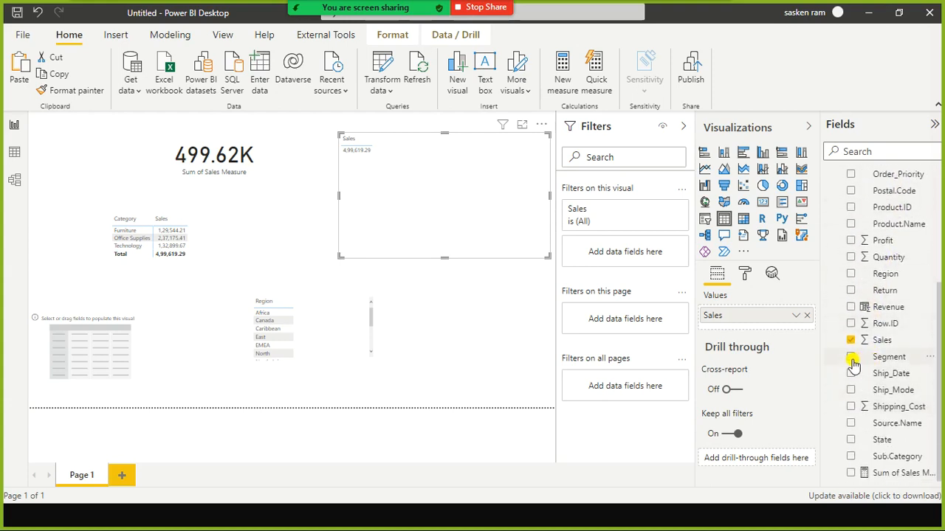
pyautogui.click(851, 358)
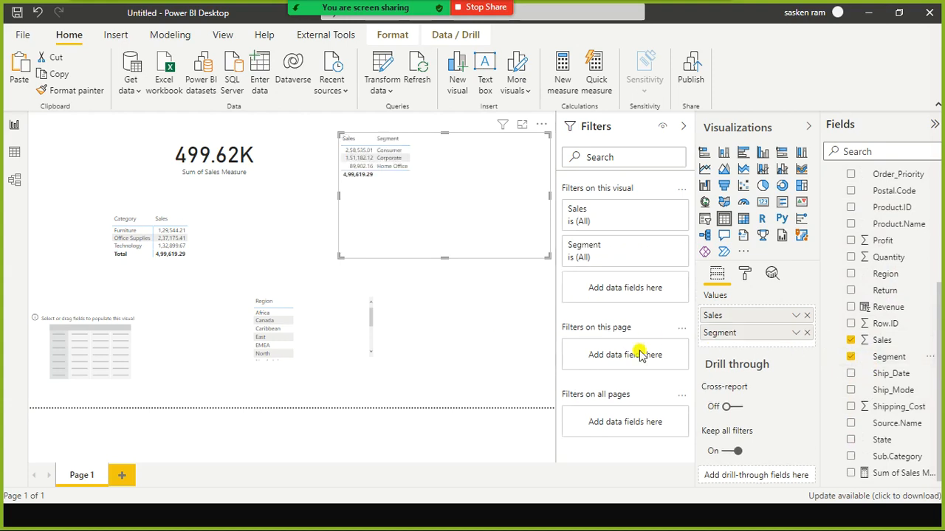
pyautogui.moveTo(716, 333); pyautogui.dragTo(735, 316)
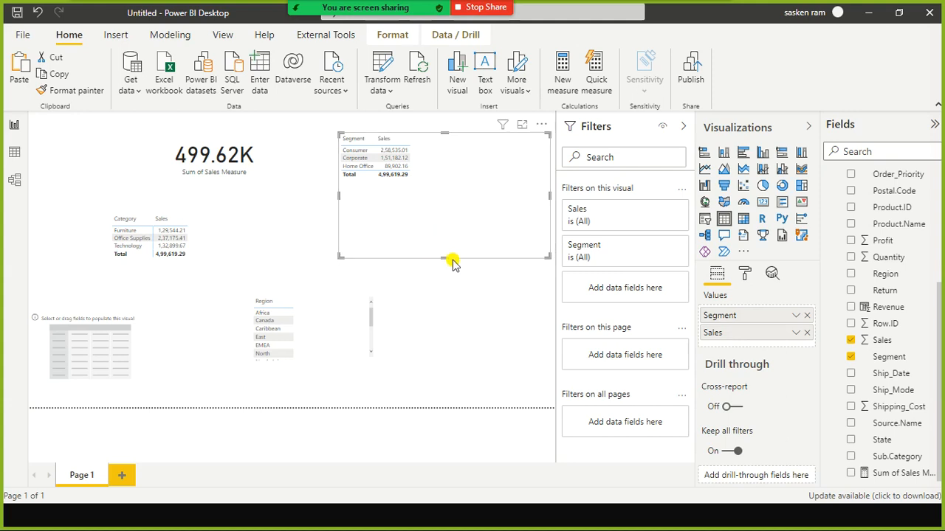
# Step: Reduce the height and width of the Segment and Sales table on the report page
pyautogui.moveTo(443, 258); pyautogui.dragTo(456, 236)
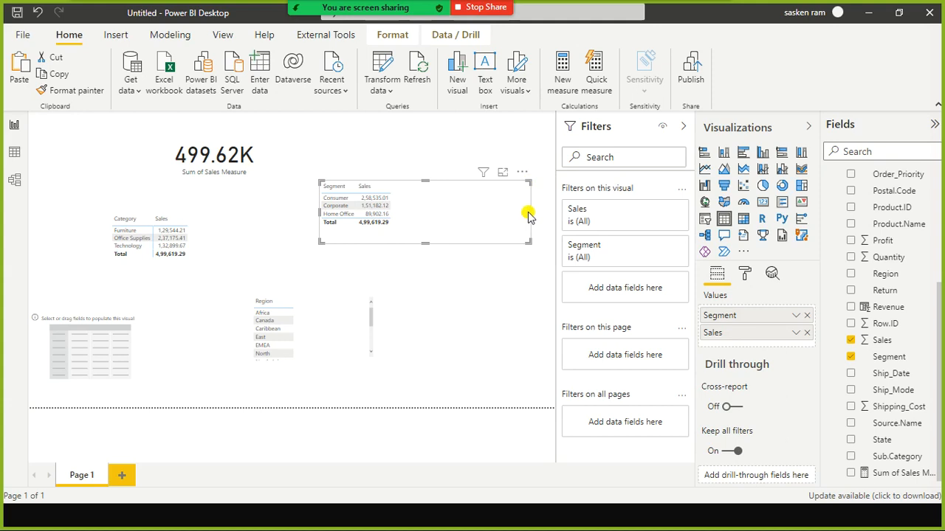
pyautogui.moveTo(527, 204); pyautogui.dragTo(471, 206)
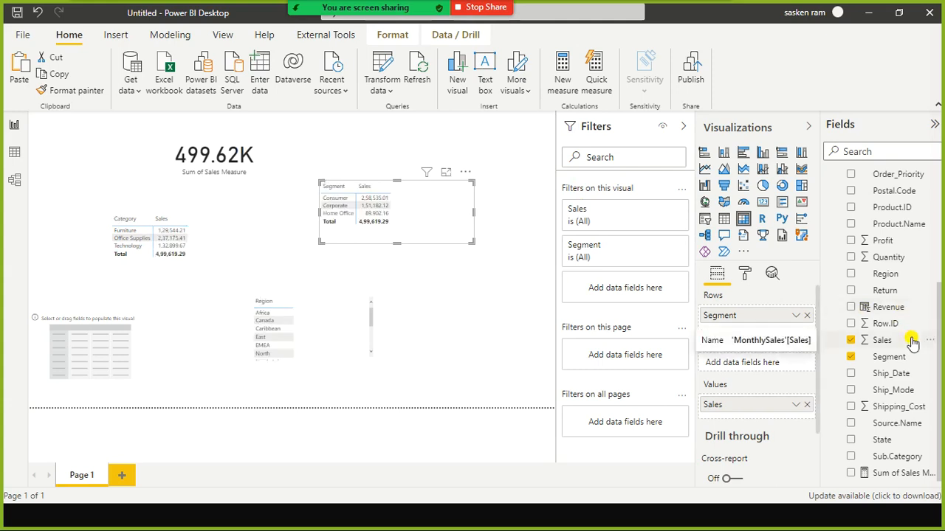
# Step: Add Category to the columns of the Segment and Sales matrix, and widen the matrix to fit all category columns
pyautogui.scroll(3, 934, 267)
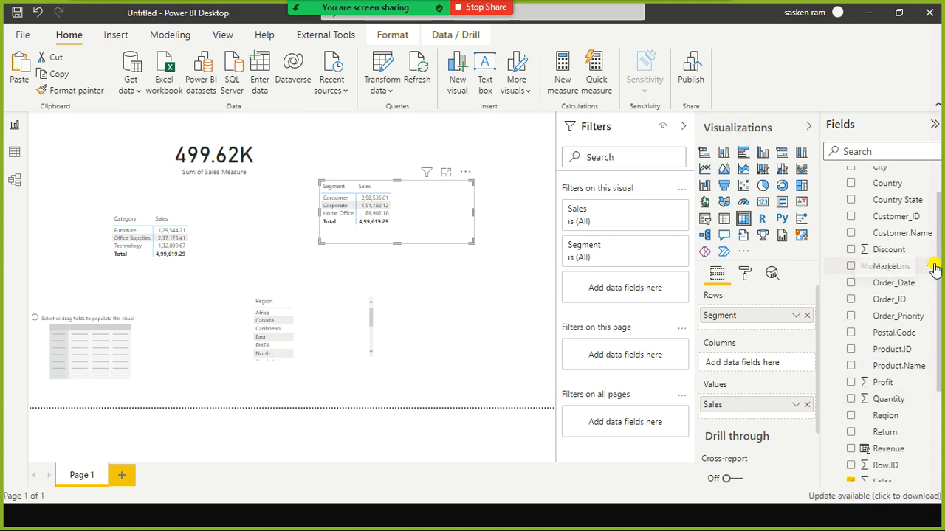
pyautogui.scroll(1, 934, 266)
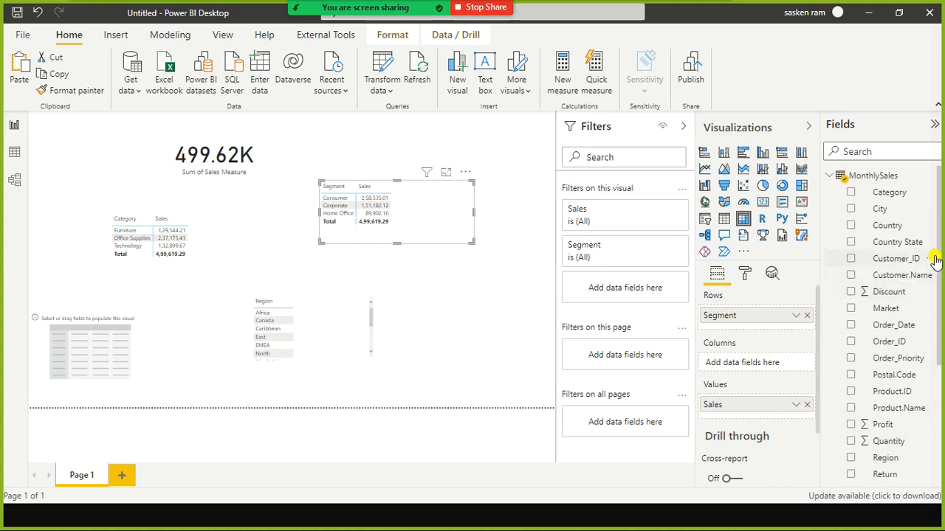
pyautogui.scroll(-3, 934, 264)
pyautogui.scroll(-1, 934, 259)
pyautogui.scroll(3, 935, 252)
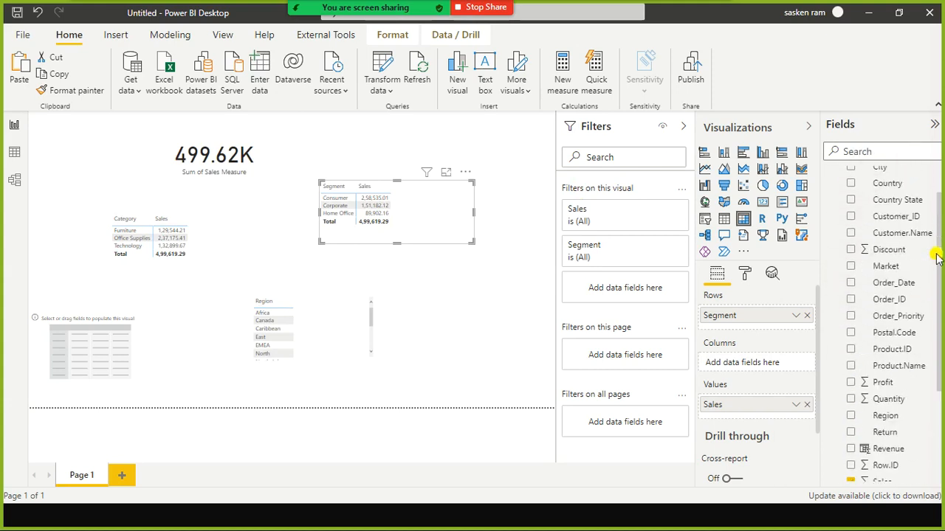
pyautogui.scroll(1, 847, 188)
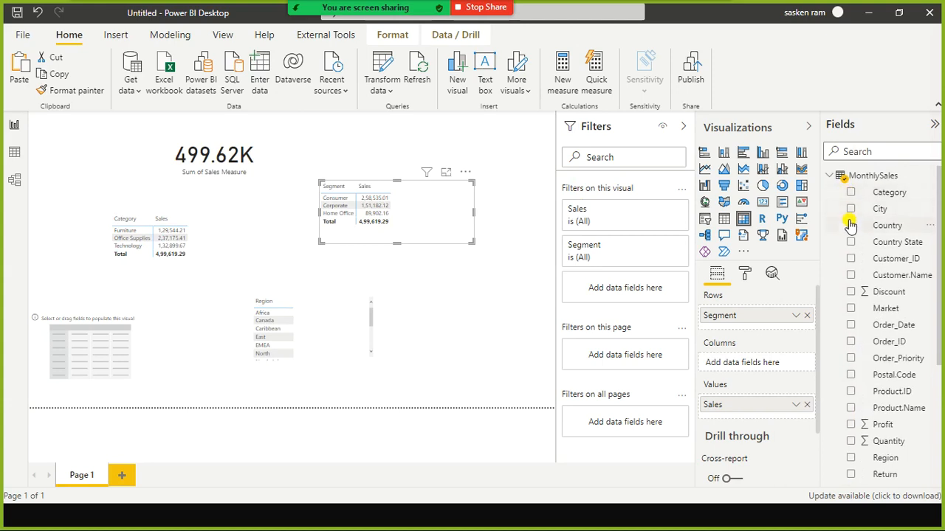
pyautogui.click(851, 193)
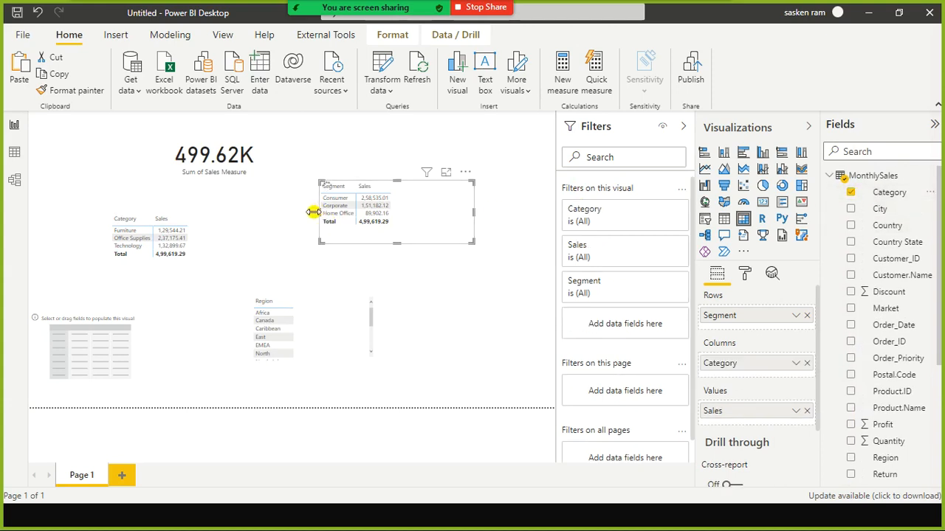
pyautogui.moveTo(318, 211); pyautogui.dragTo(277, 211)
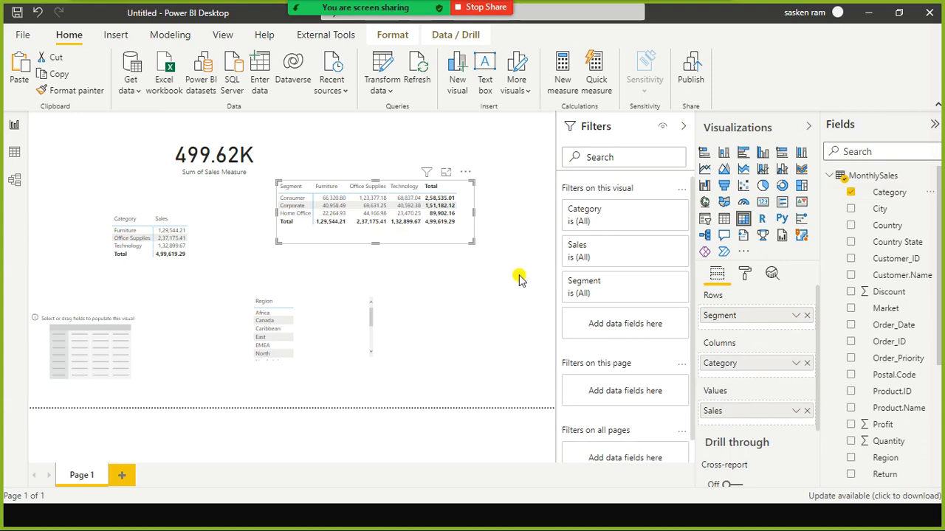
pyautogui.moveTo(755, 366); pyautogui.dragTo(728, 380)
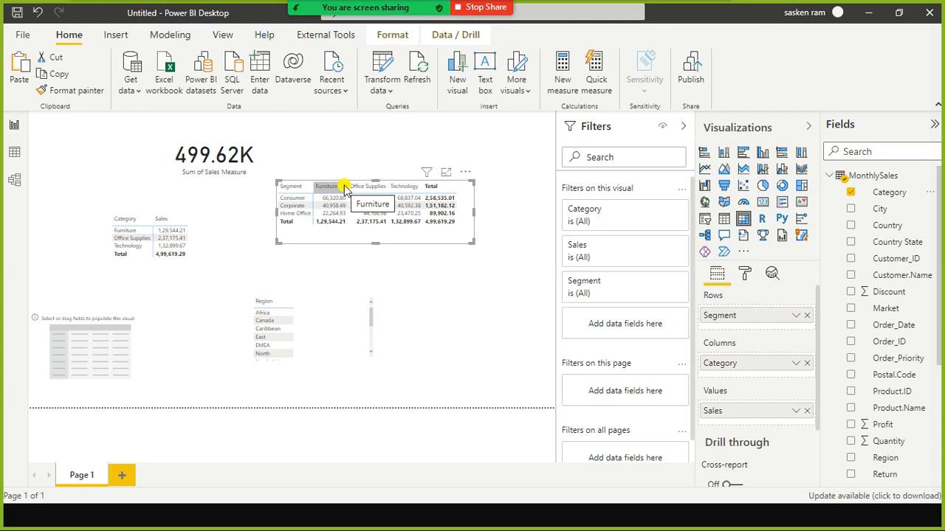
pyautogui.hotkey('alt', 'Tab')
pyautogui.hotkey('alt', 'Tab')
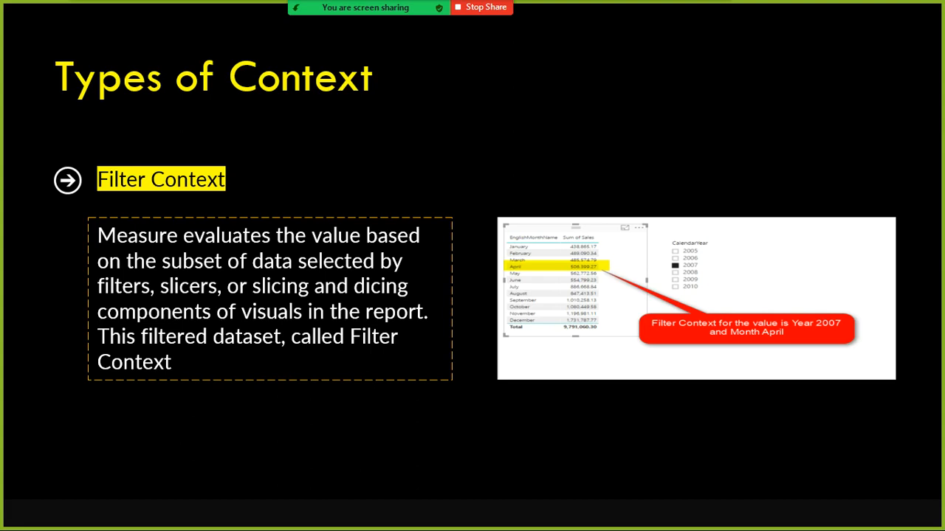
pyautogui.press('Right')
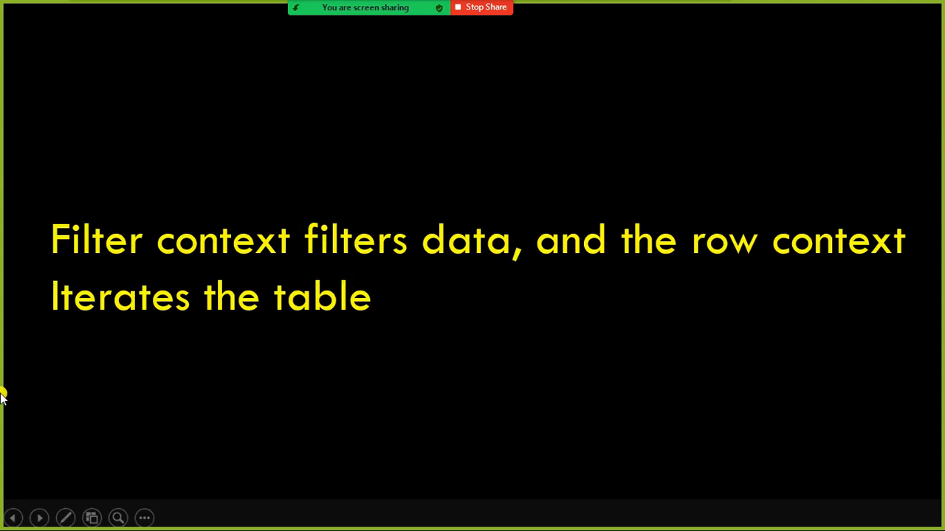
pyautogui.press('Right')
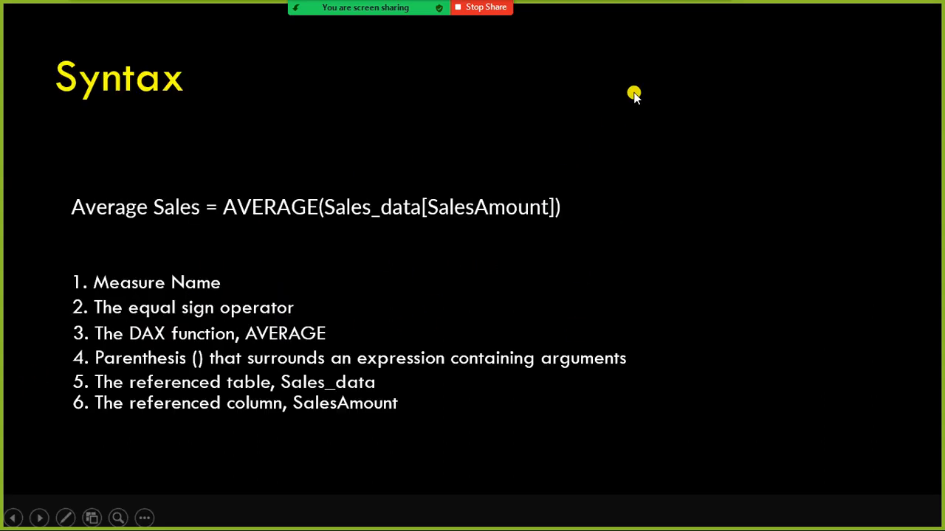
pyautogui.press('Right')
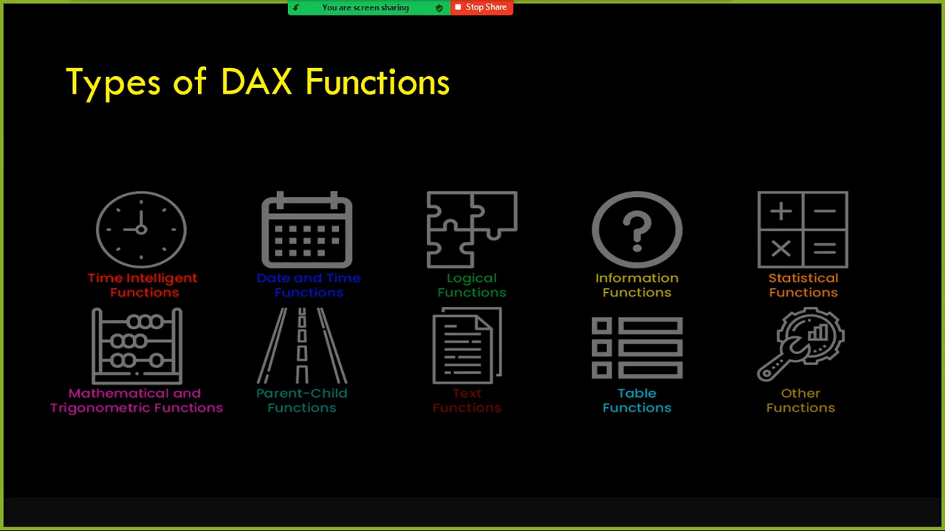
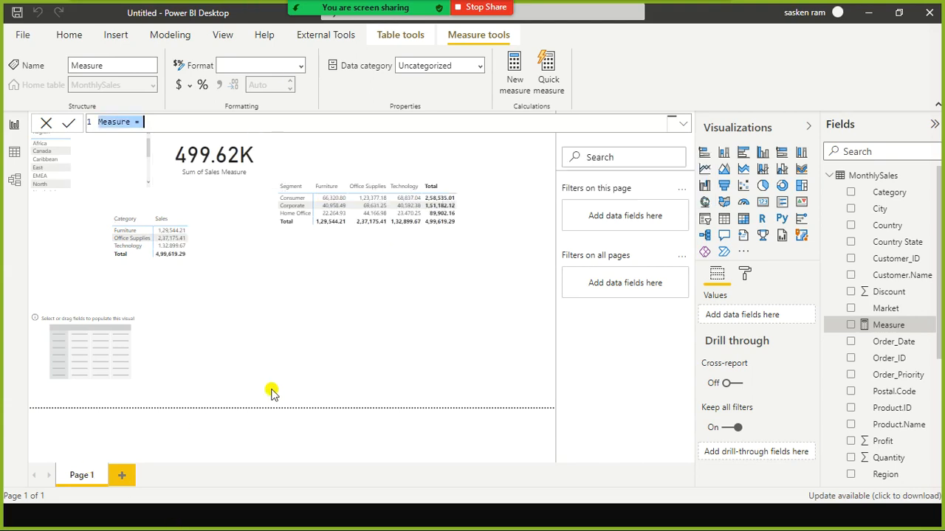
# Step: Define the new measure in MonthlySales as avg Measure = AVERAGE(MonthlySales[Quantity])
pyautogui.press('Left')
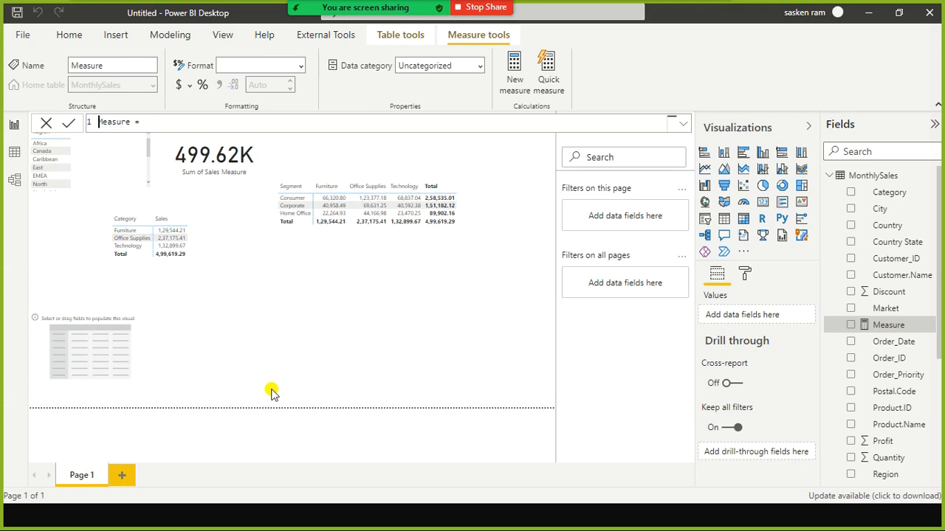
pyautogui.write('avg Measure = AVERAGE(')
pyautogui.press('Tab')
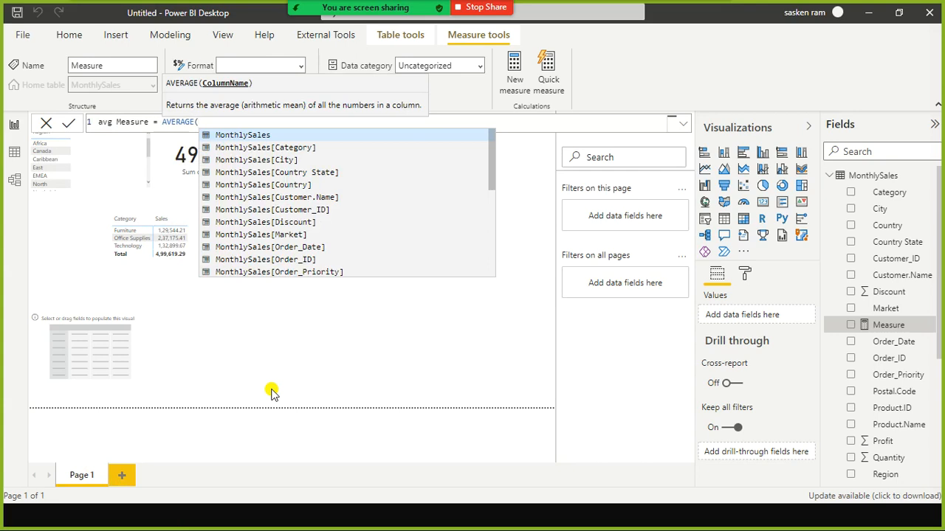
pyautogui.write('sales')
pyautogui.press('BackSpace')
pyautogui.press('BackSpace')
pyautogui.press('BackSpace')
pyautogui.press('BackSpace')
pyautogui.press('BackSpace')
pyautogui.write('MonthlySales[Quantity]')
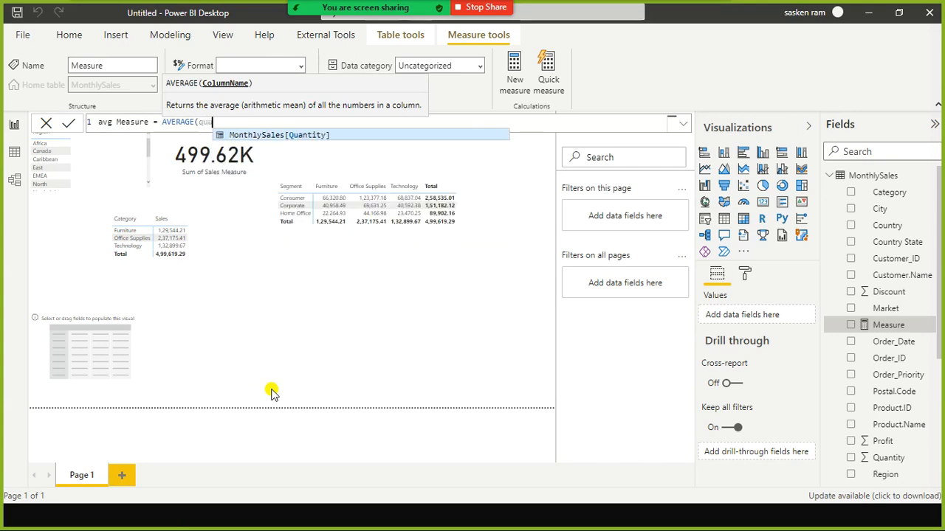
pyautogui.press('Tab')
pyautogui.write(')')
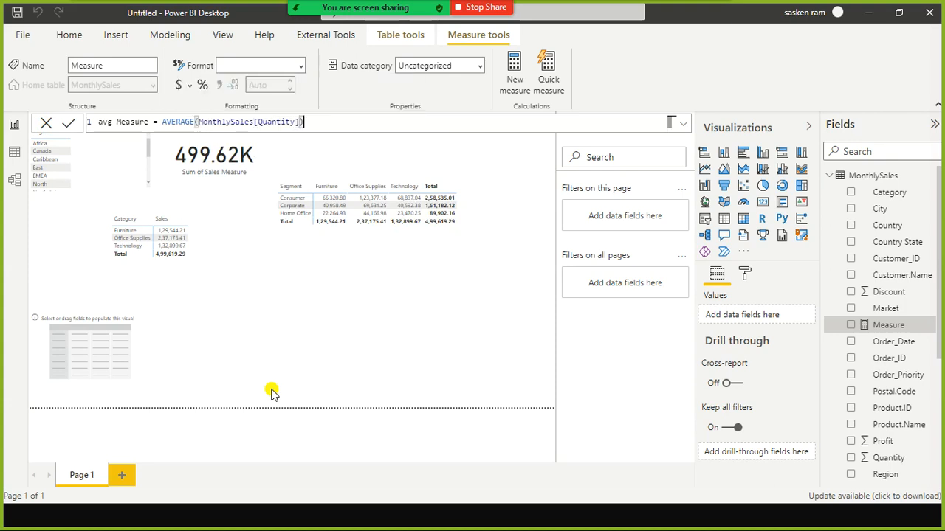
pyautogui.hotkey('ctrl', 'a')
pyautogui.hotkey('alt', 'Tab')
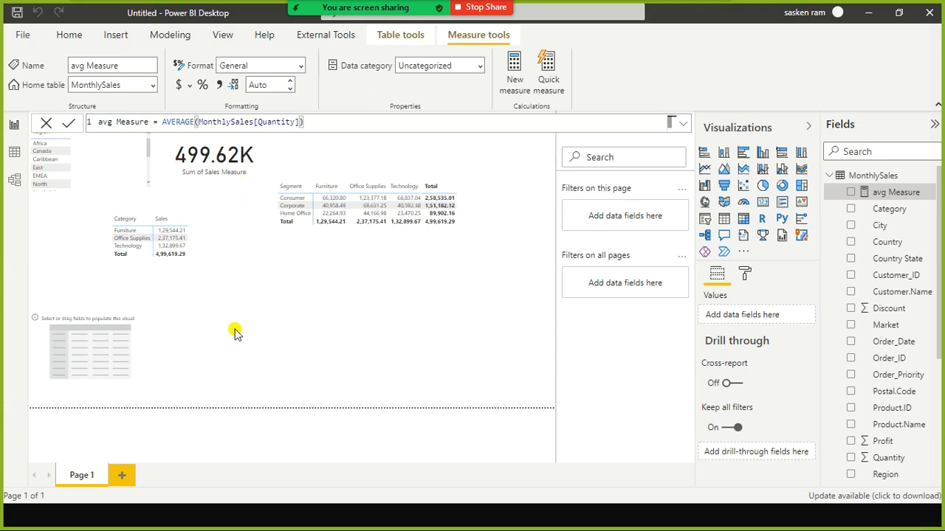
# Step: Launch DAX Studio
pyautogui.press('super')
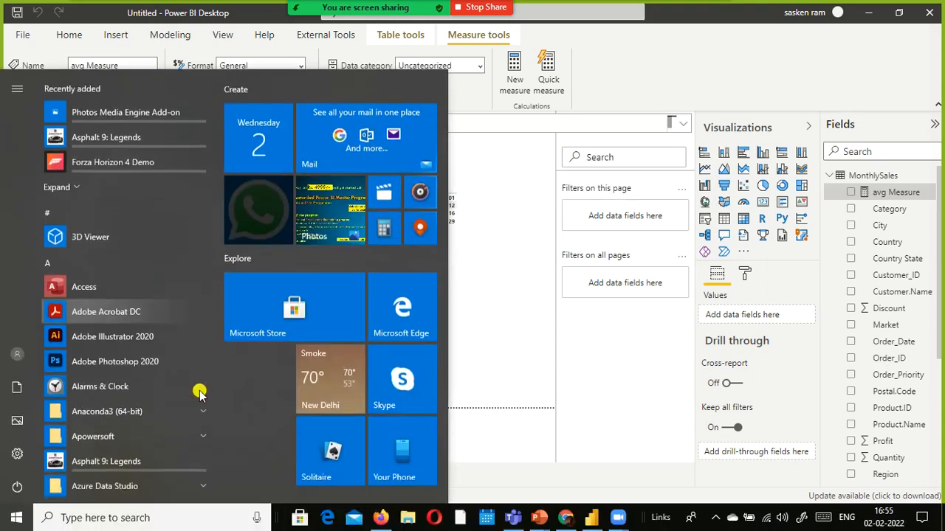
pyautogui.write('dax')
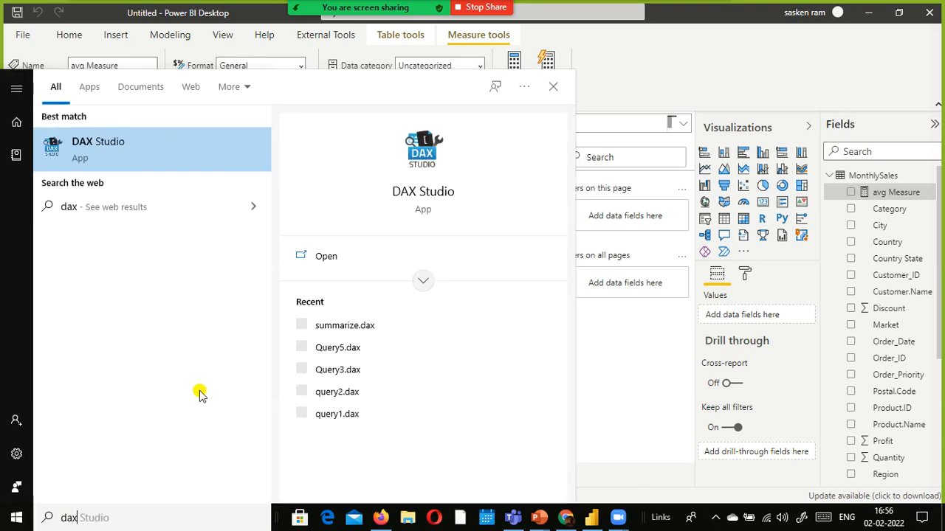
pyautogui.press('Return')
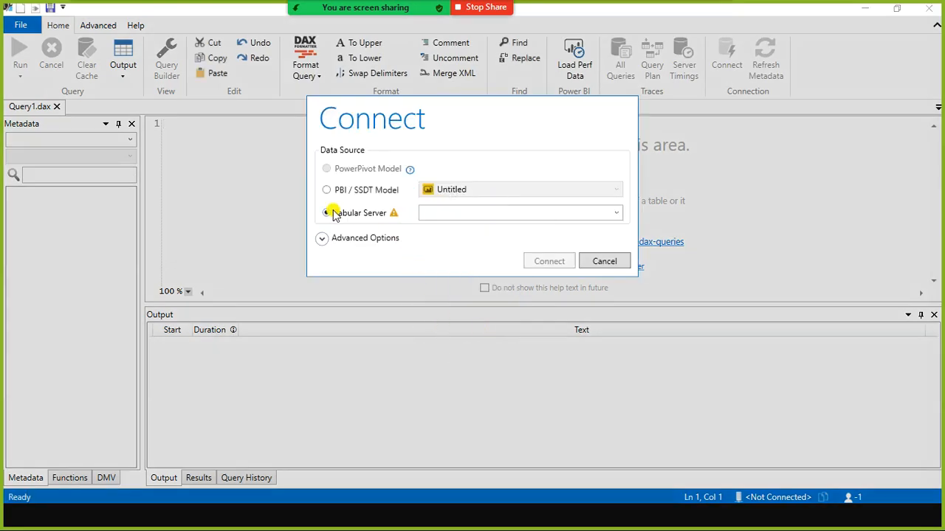
# Step: Choose PBI / SSDT Model as the data source for the connection, with the Untitled report as its model
pyautogui.click(327, 193)
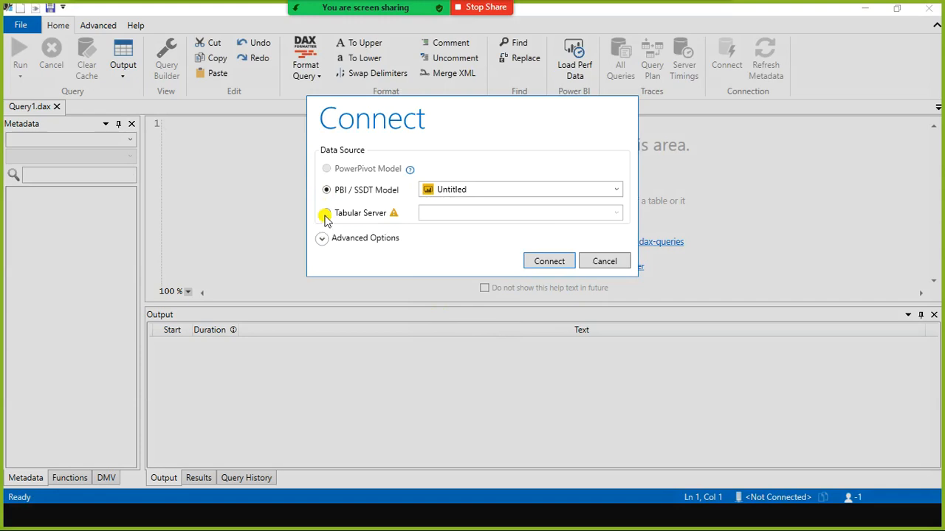
pyautogui.click(326, 213)
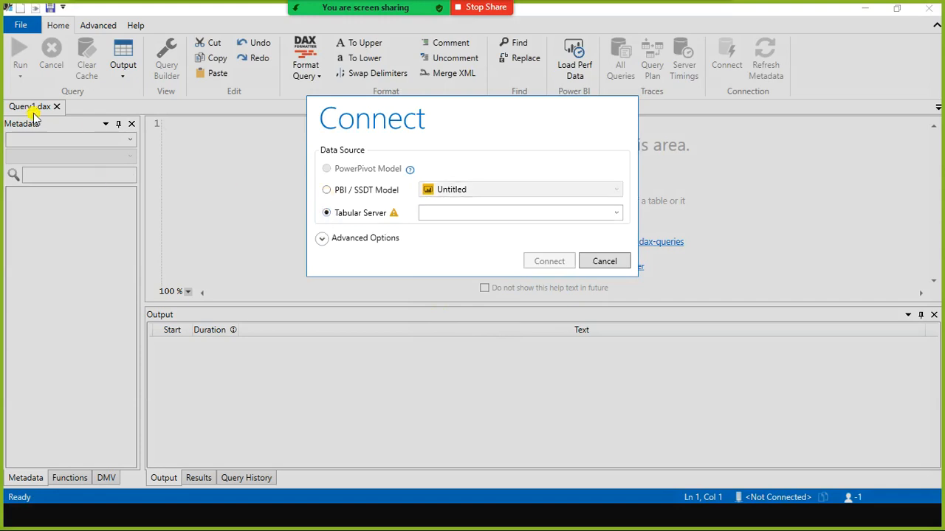
pyautogui.click(326, 190)
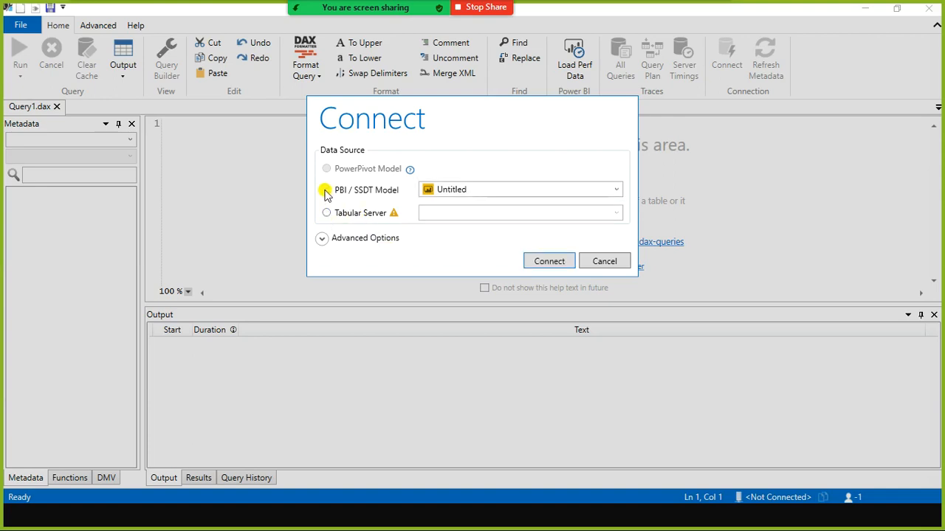
pyautogui.click(495, 194)
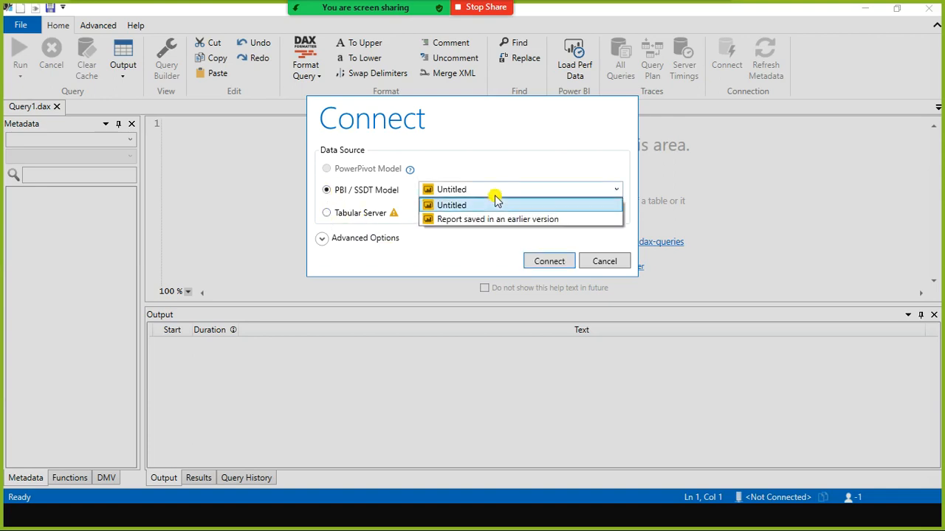
pyautogui.click(495, 199)
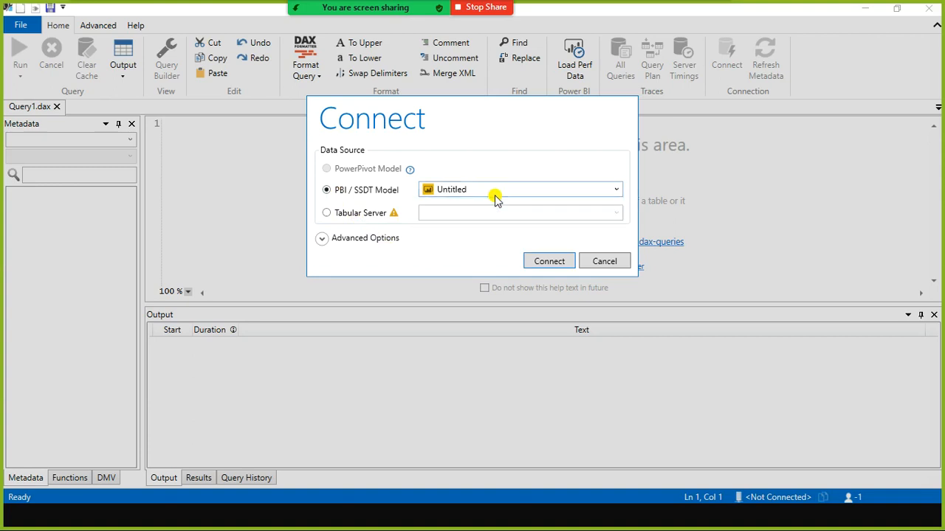
# Step: Check the report's name in Power BI Desktop, connect DAX Studio to the Untitled model, and return to Power BI Desktop
pyautogui.hotkey('alt', 'Tab')
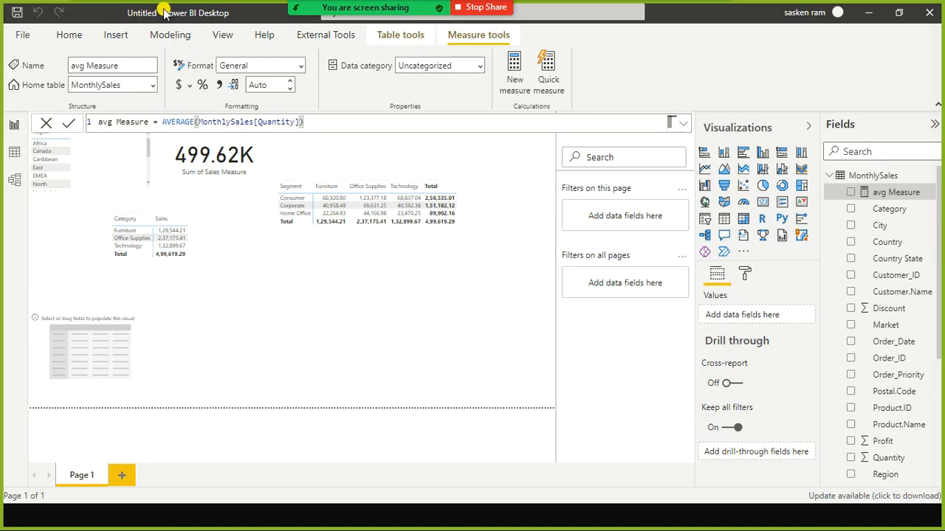
pyautogui.hotkey('alt', 'Tab')
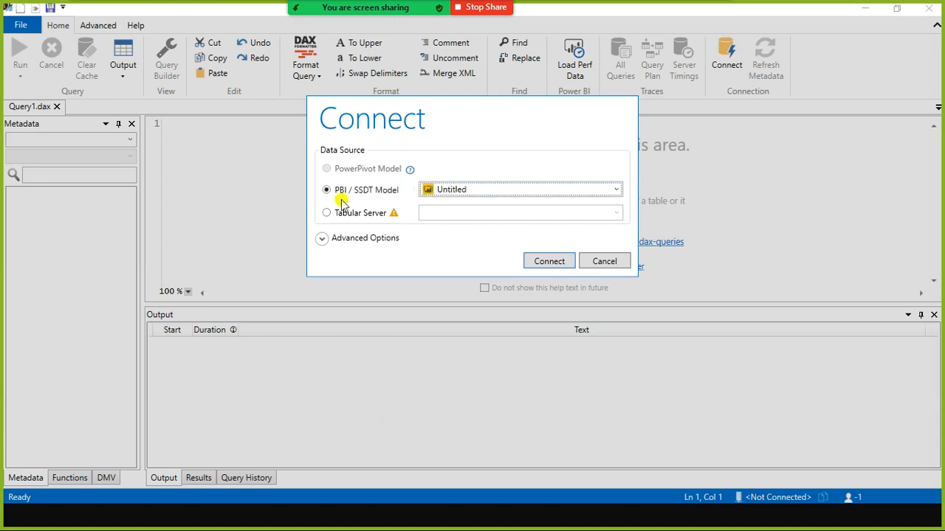
pyautogui.hotkey('alt', 'Tab')
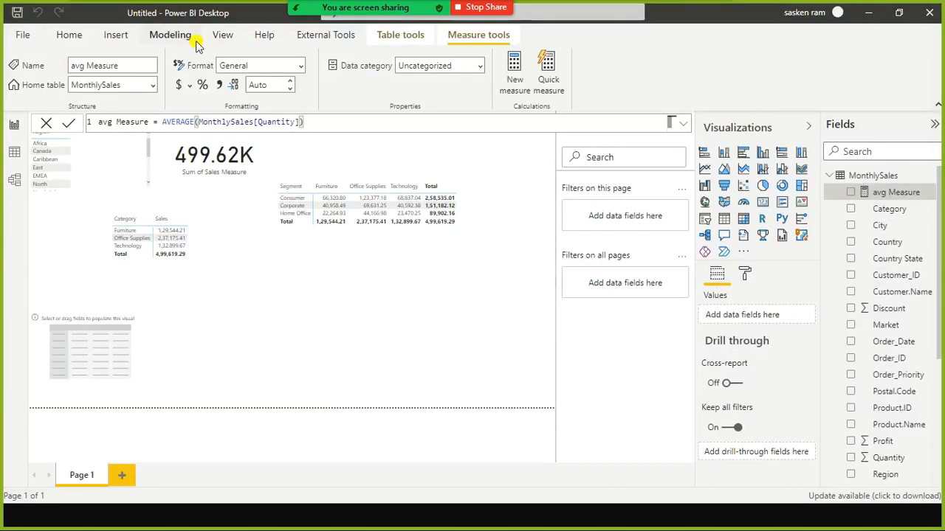
pyautogui.hotkey('alt', 'Tab')
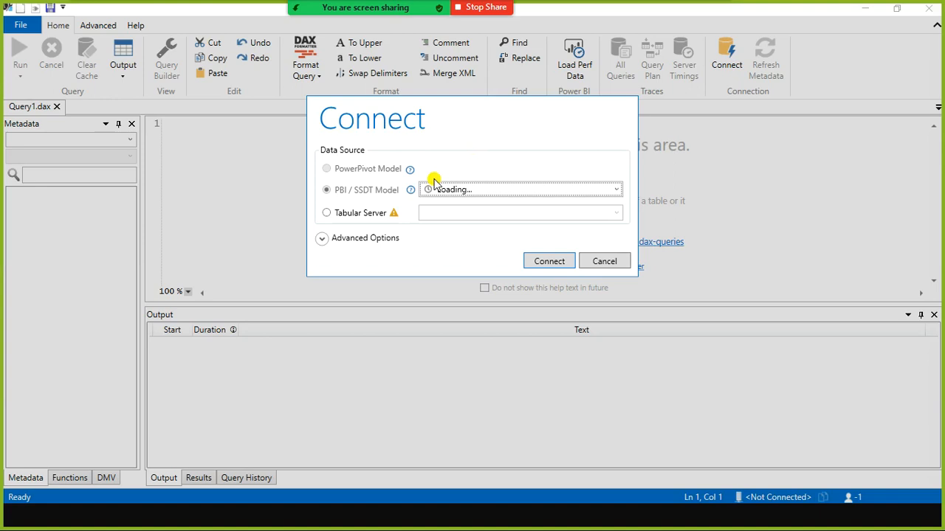
pyautogui.click(512, 186)
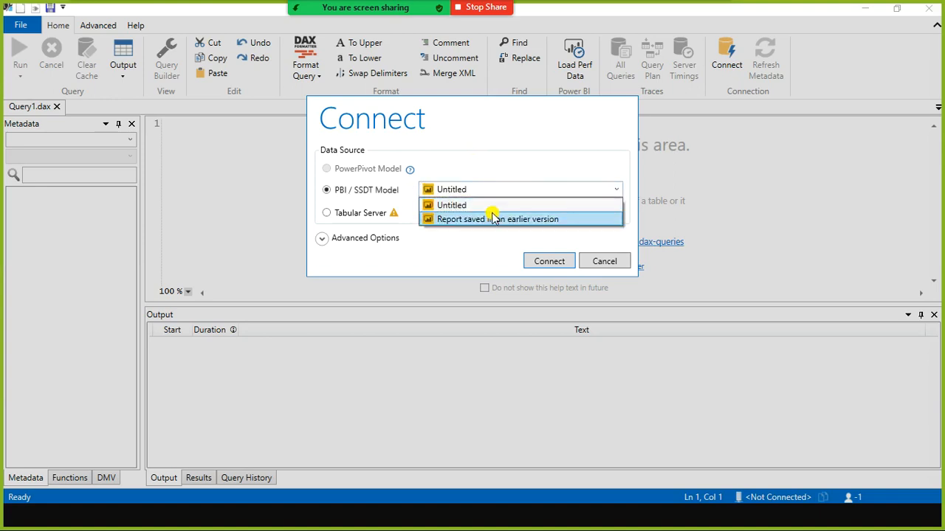
pyautogui.click(506, 205)
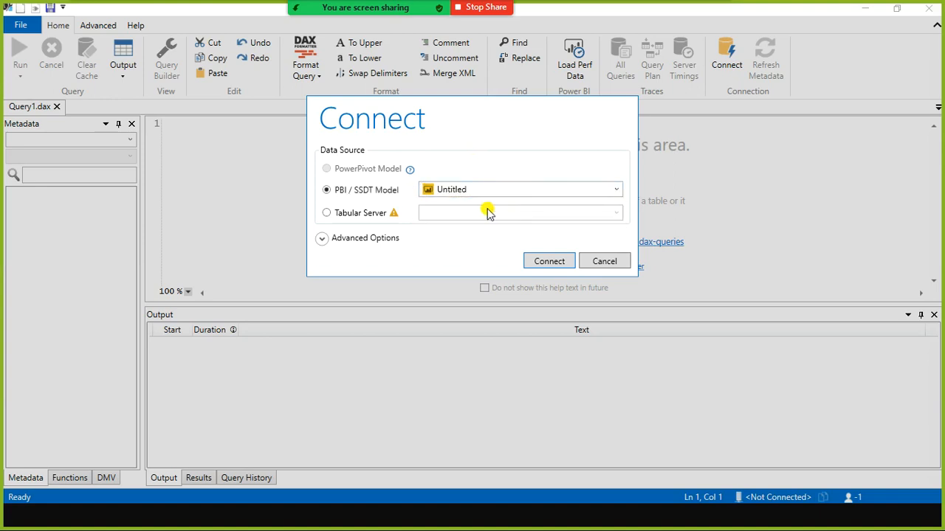
pyautogui.hotkey('alt', 'Tab')
pyautogui.hotkey('alt', 'Tab')
pyautogui.click(546, 261)
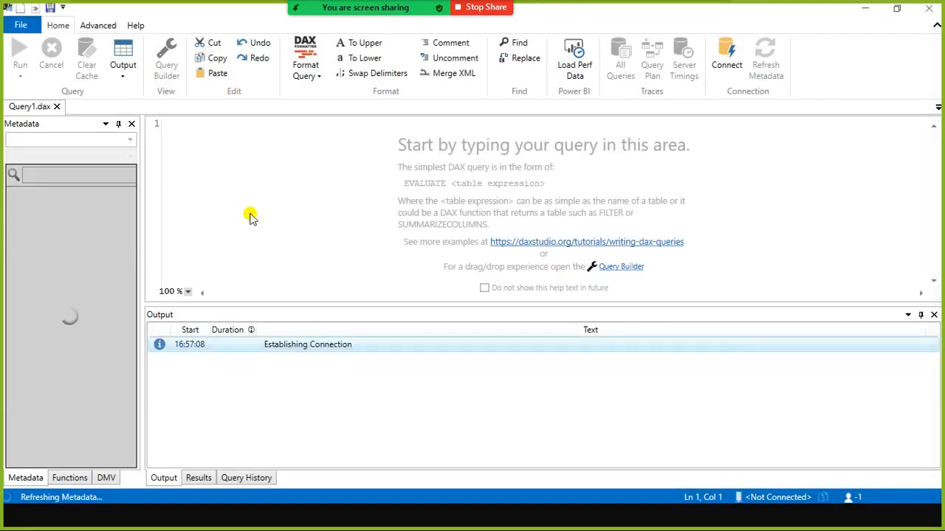
pyautogui.hotkey('alt', 'Tab')
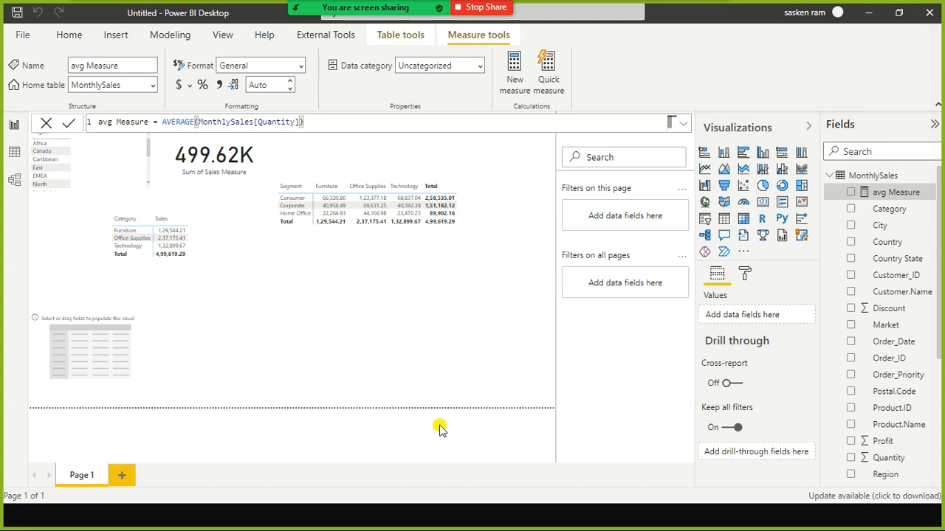
# Step: Collapse the MonthlySales fields in Power BI Desktop, then expand MonthlySales in DAX Studio and look through its columns
pyautogui.hotkey('alt', 'Tab')
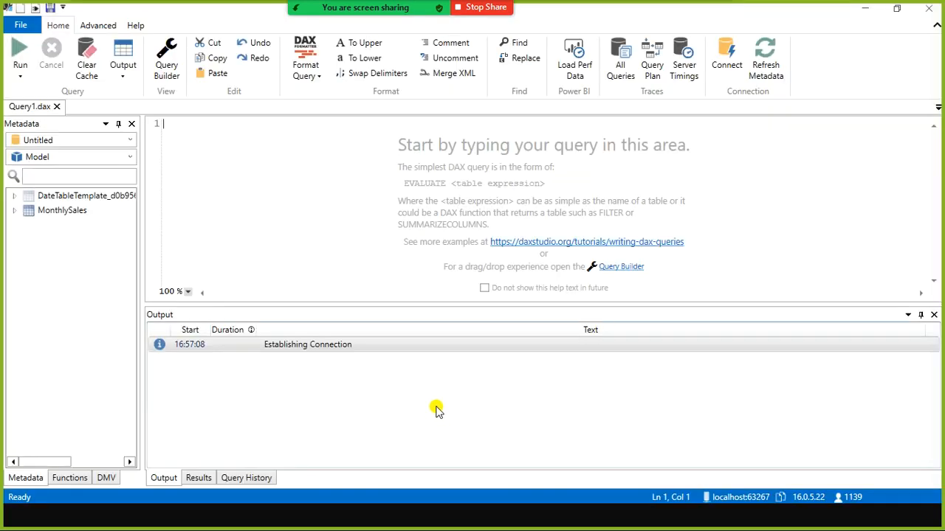
pyautogui.hotkey('alt', 'Tab')
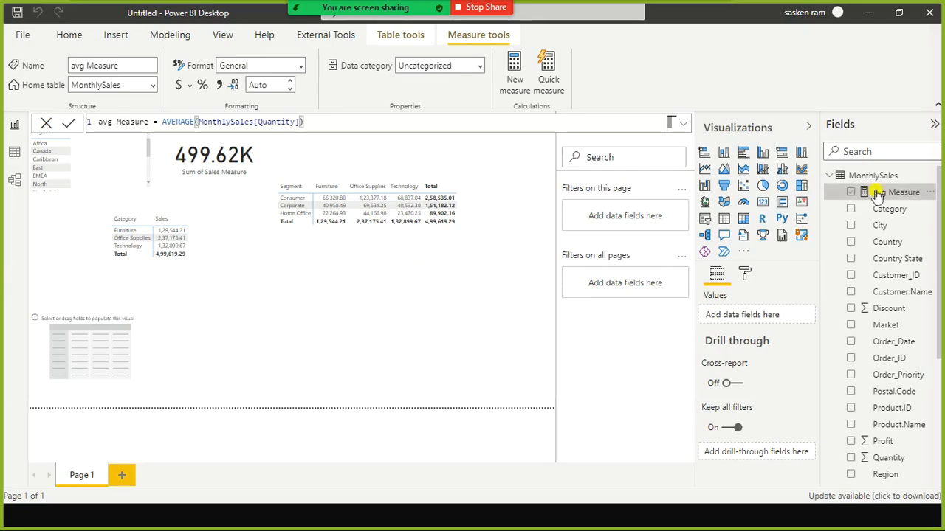
pyautogui.click(829, 176)
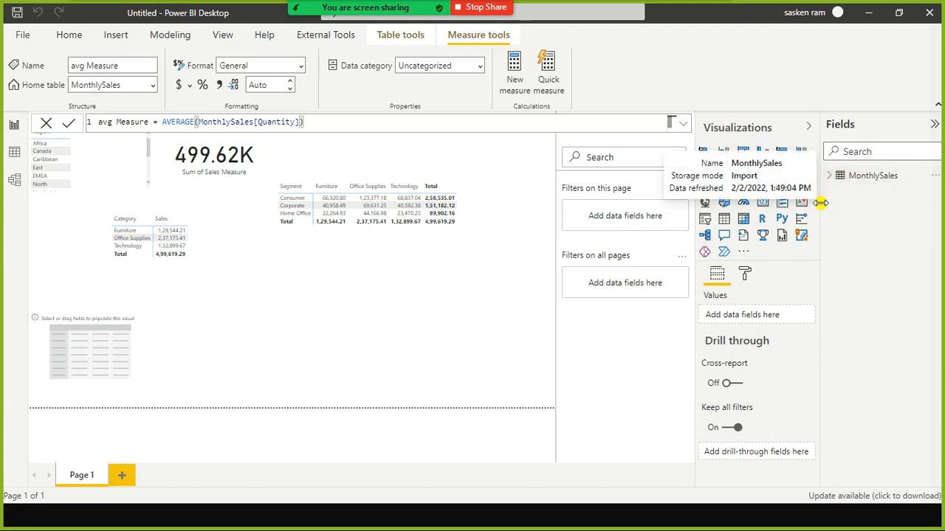
pyautogui.hotkey('alt', 'Tab')
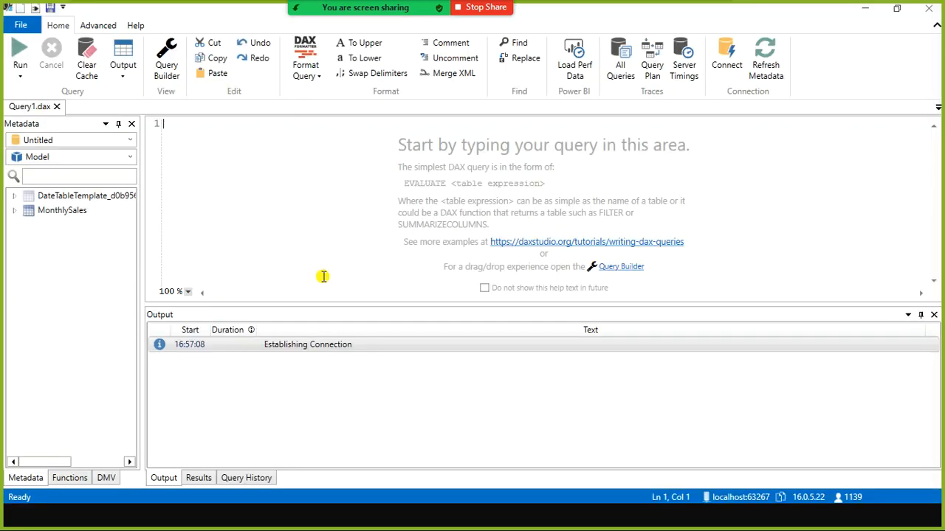
pyautogui.click(14, 213)
pyautogui.click(52, 212)
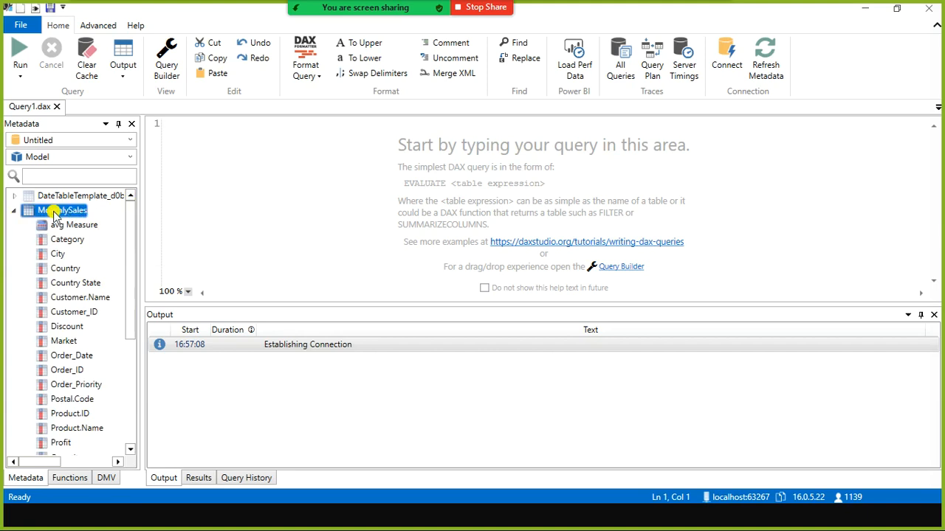
pyautogui.scroll(-5, 95, 340)
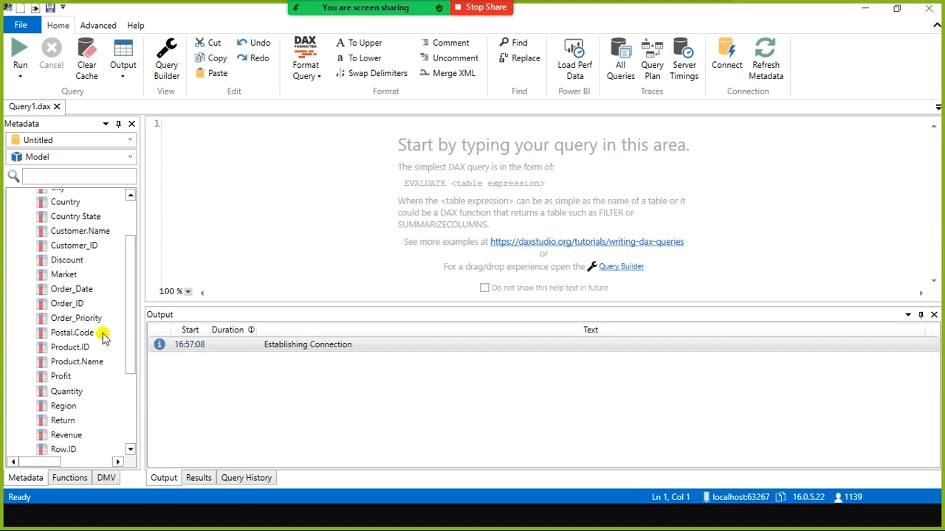
pyautogui.scroll(6, 104, 331)
# Step: Preview the data of the MonthlySales table through a generated DAX query
pyautogui.rightClick(82, 214)
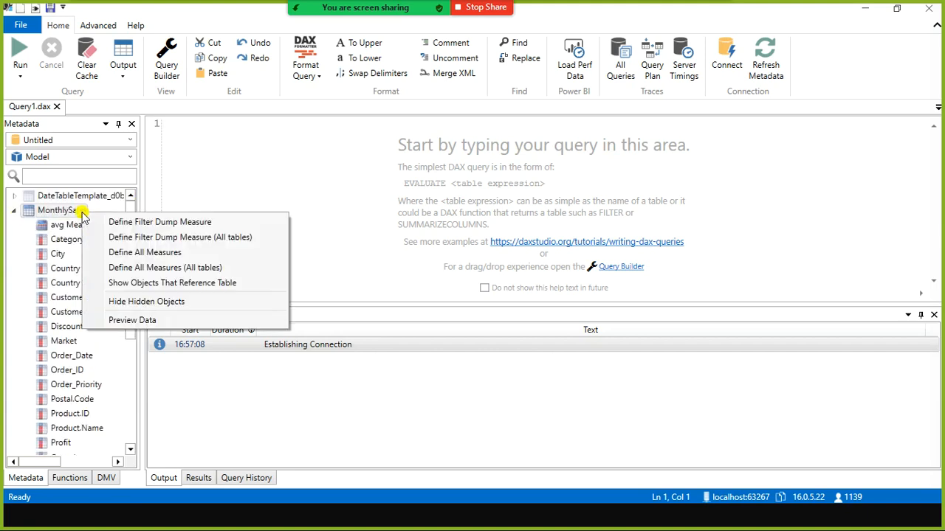
pyautogui.click(151, 323)
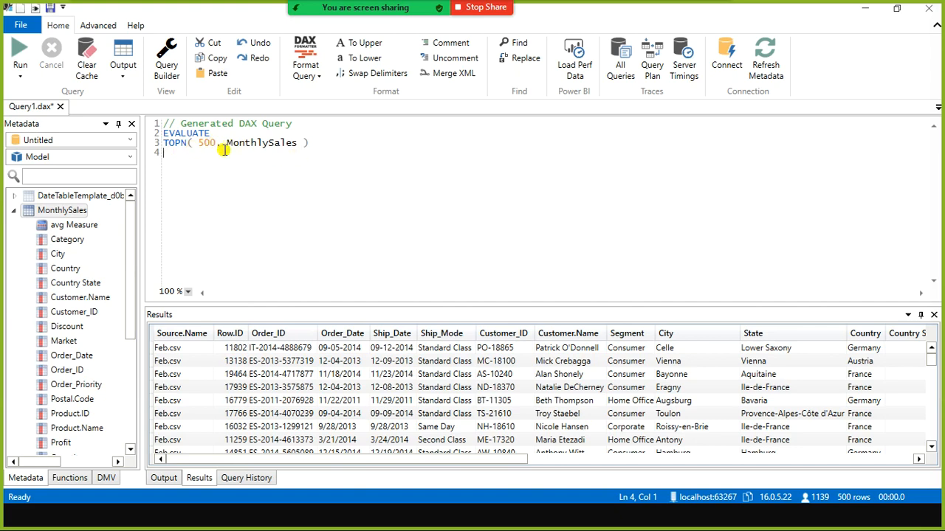
pyautogui.click(211, 124)
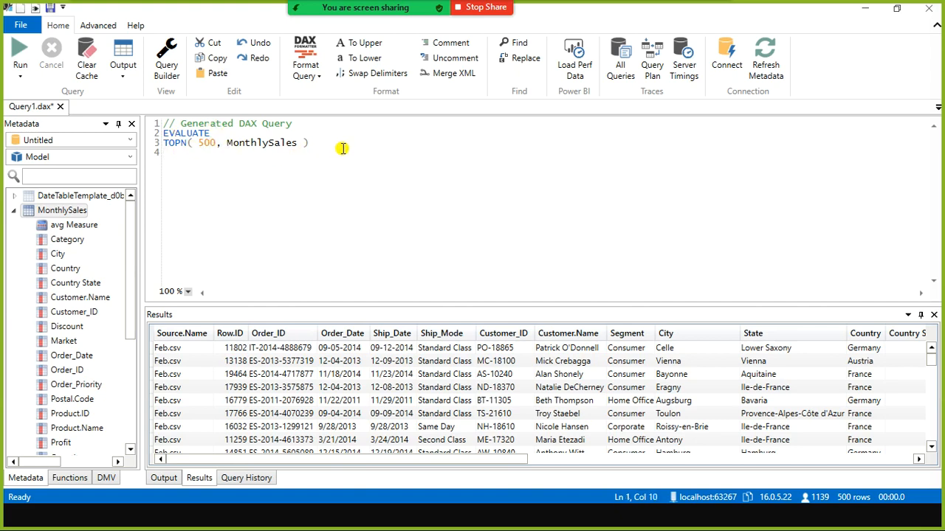
# Step: Replace the TOPN expression under EVALUATE with the measure's expression AVERAGE(MonthlySales[Quantity]), leaving out the "avg Measure =" part
pyautogui.moveTo(160, 152); pyautogui.dragTo(111, 145)
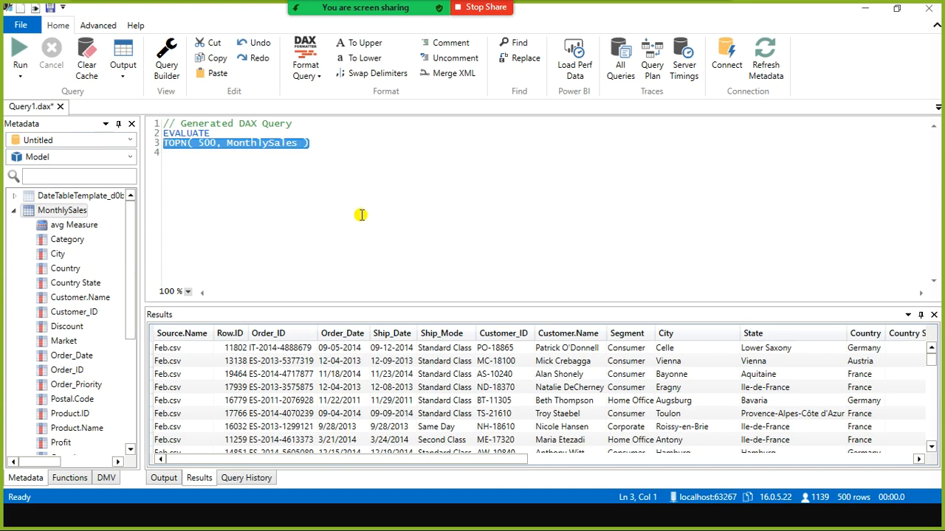
pyautogui.write('avg Measure = AVERAGE(MonthlySales[Quantity])')
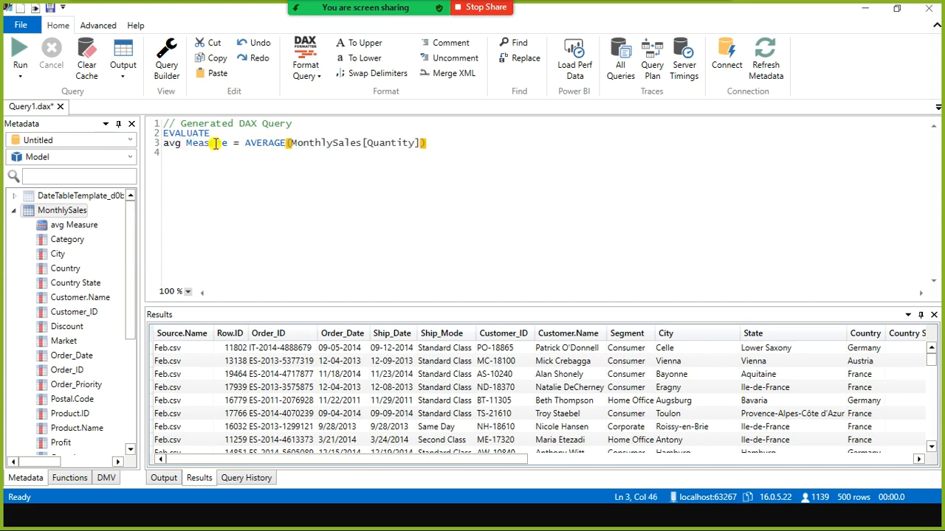
pyautogui.moveTo(247, 144)
pyautogui.moveTo(244, 145); pyautogui.dragTo(59, 143)
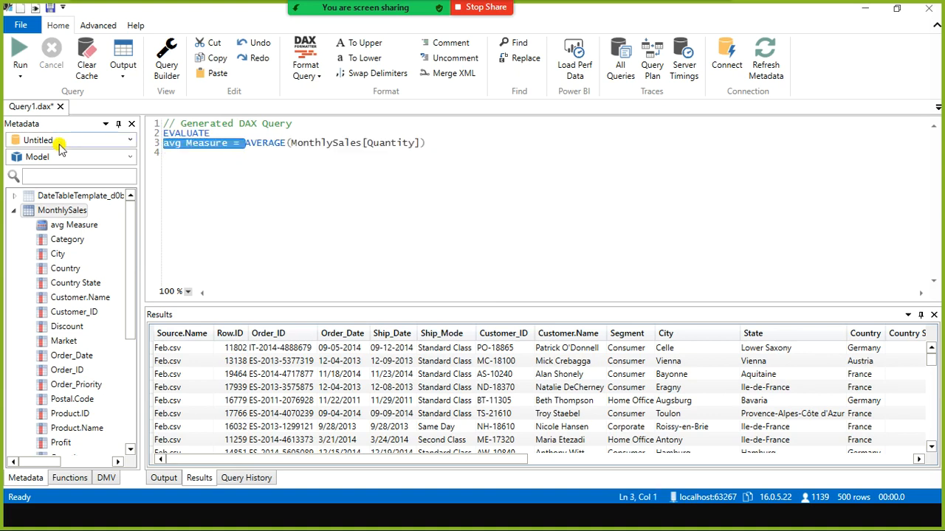
pyautogui.press('Print')
pyautogui.press('Escape')
pyautogui.press('Delete')
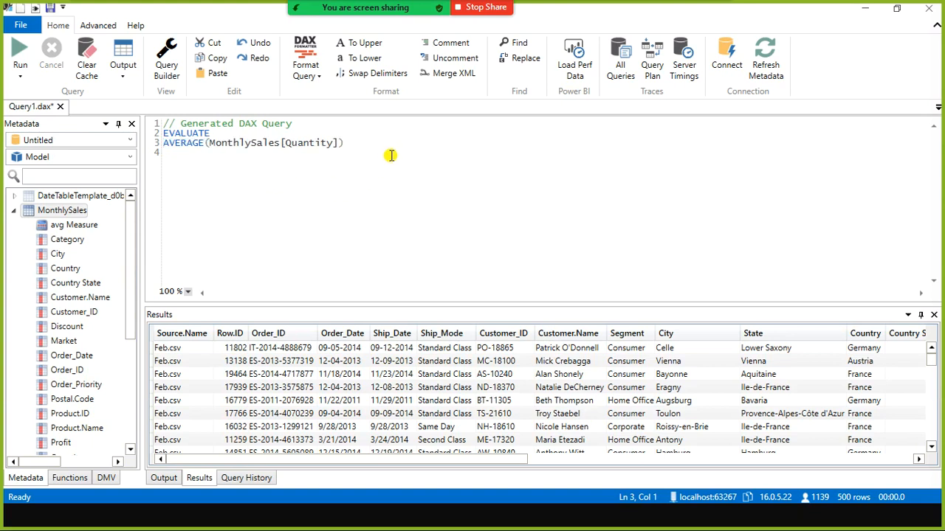
# Step: Run the whole AVERAGE query and check both its results and its output log
pyautogui.moveTo(358, 152); pyautogui.dragTo(4, 130)
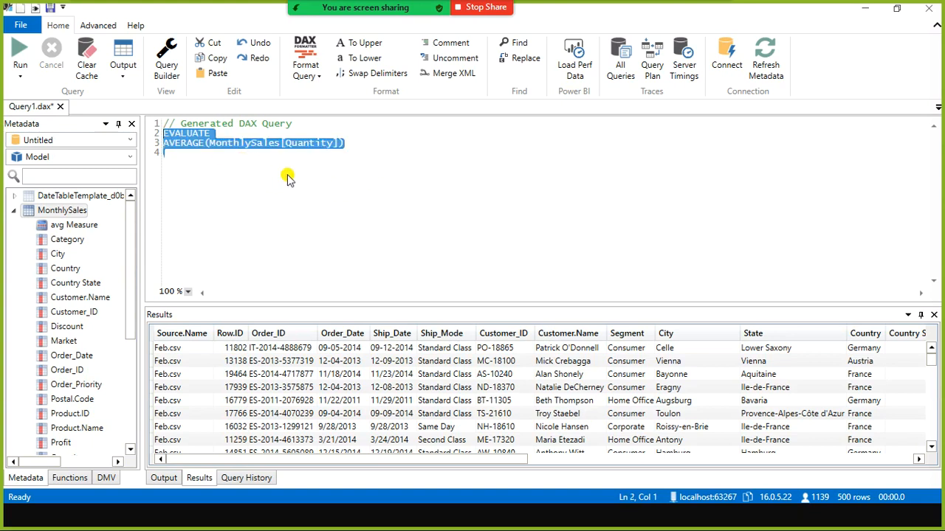
pyautogui.hotkey('ctrl', 'a')
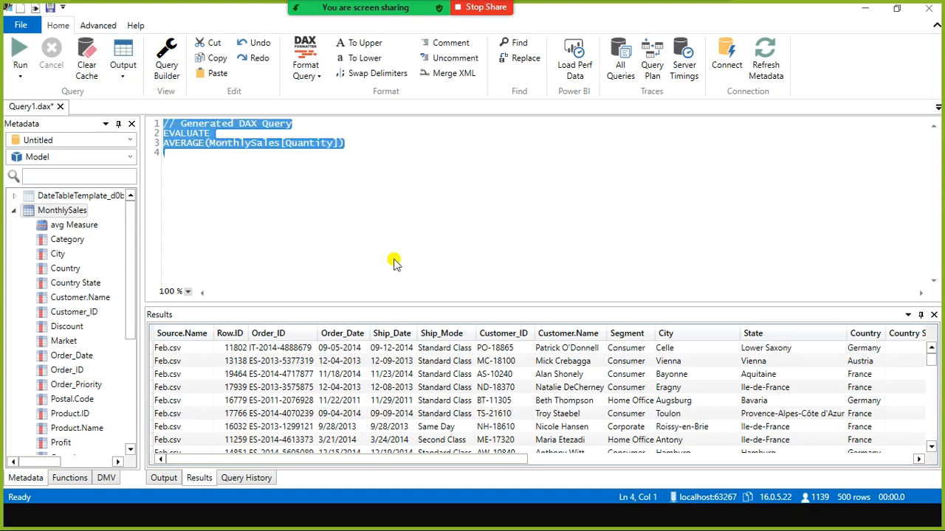
pyautogui.press('F5')
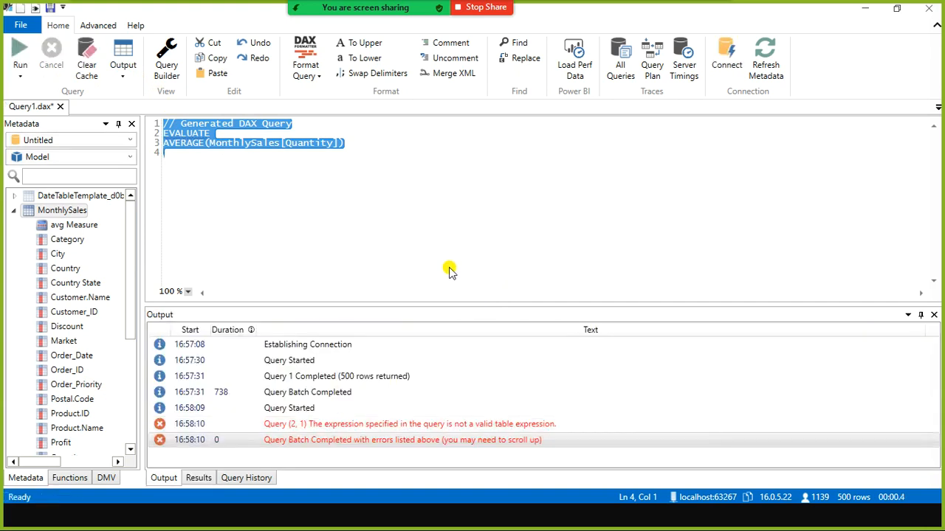
pyautogui.click(198, 478)
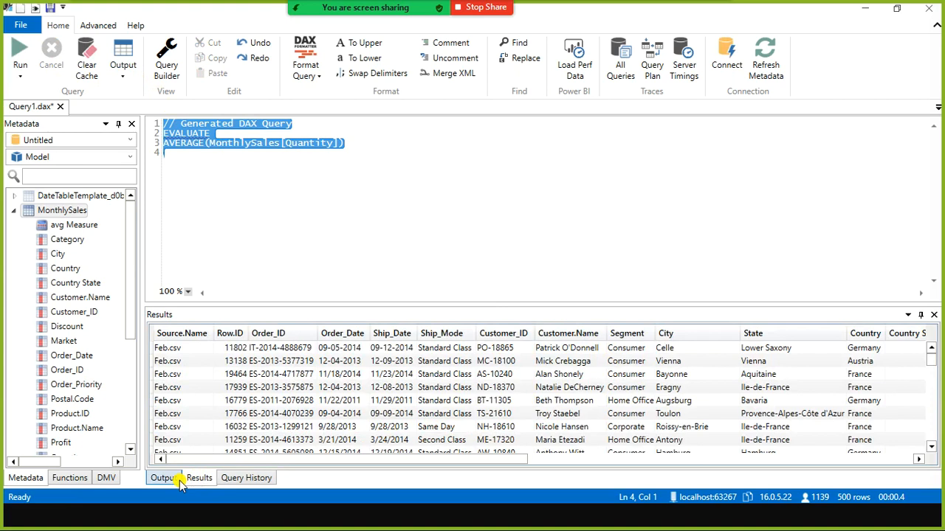
pyautogui.click(165, 479)
pyautogui.click(215, 176)
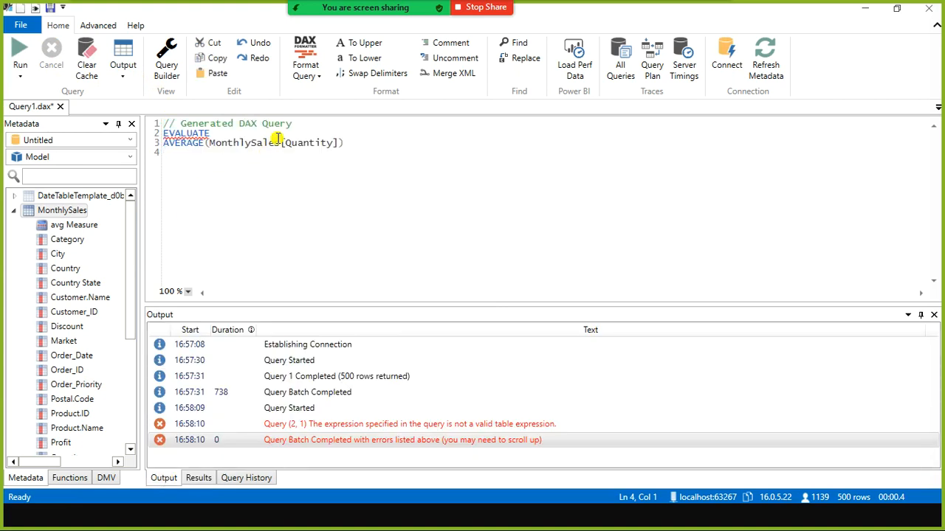
# Step: Format the whole query with the Long line (Default) option
pyautogui.hotkey('ctrl', 'a')
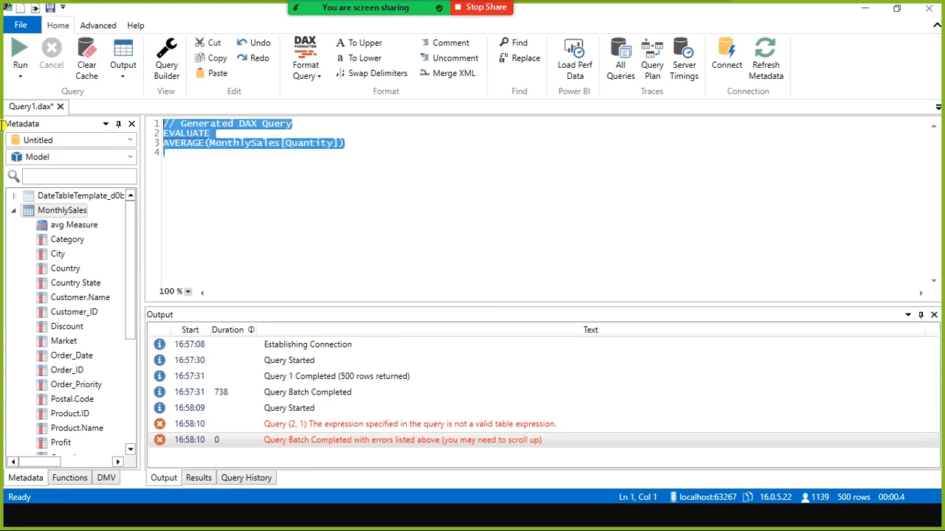
pyautogui.click(307, 74)
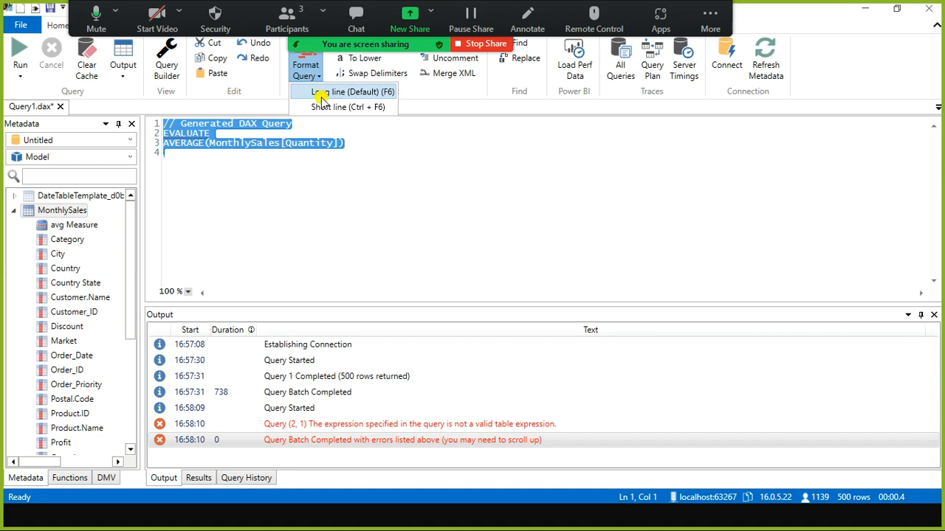
pyautogui.click(322, 99)
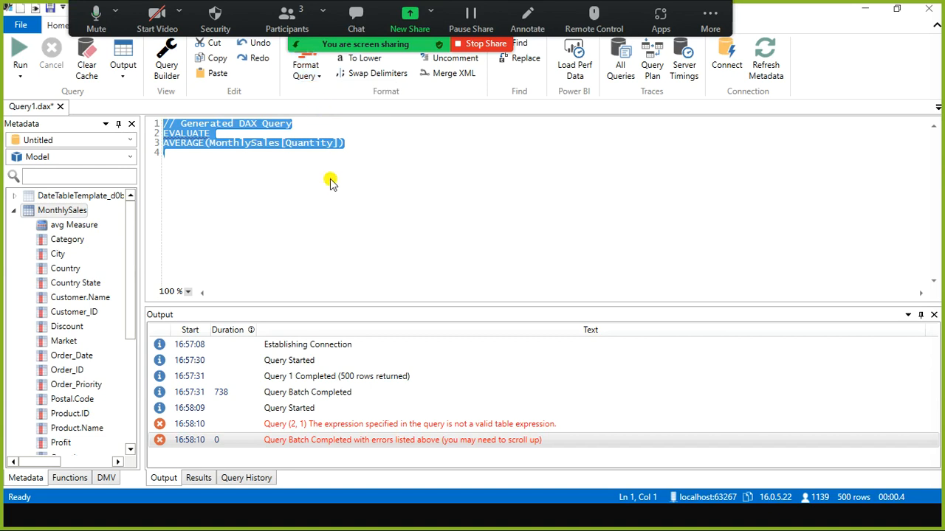
pyautogui.click(394, 209)
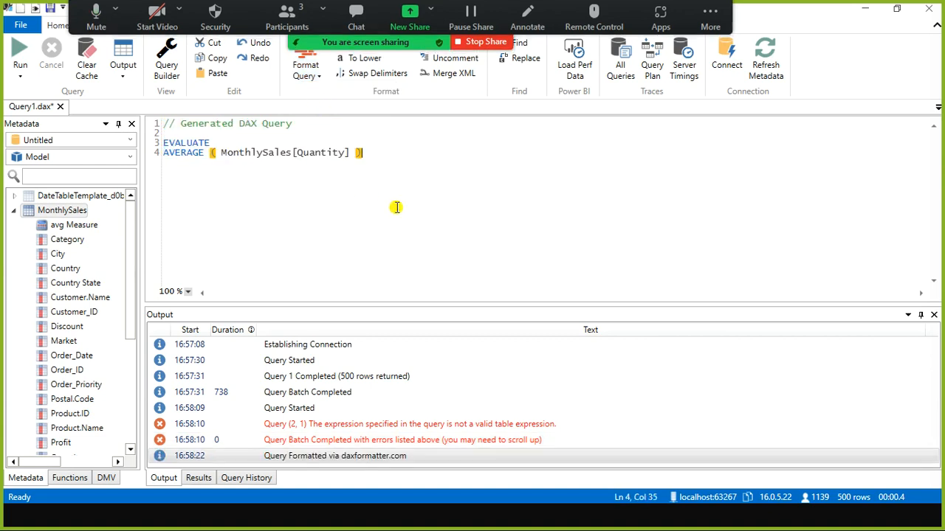
# Step: Run the formatted query and review its output messages, its results and the EVALUATE and AVERAGE lines
pyautogui.hotkey('ctrl', 'a')
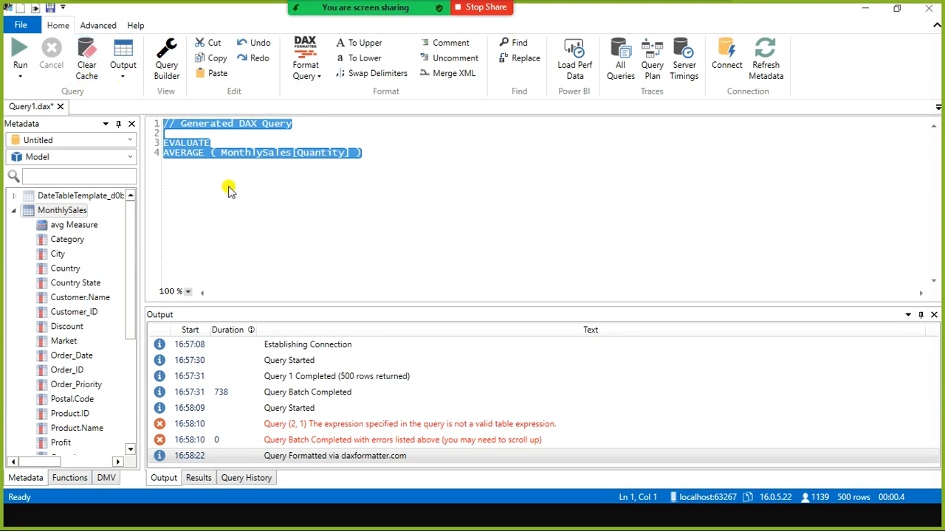
pyautogui.press('F5')
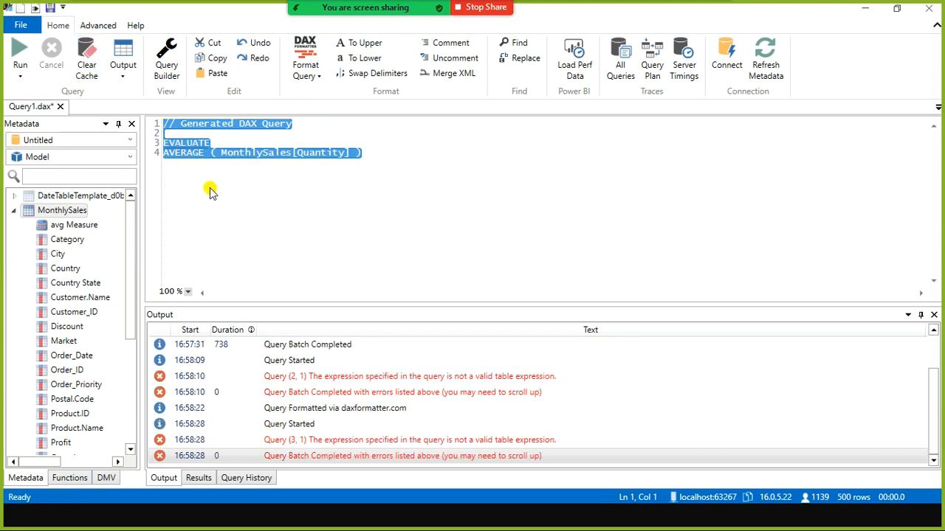
pyautogui.click(217, 347)
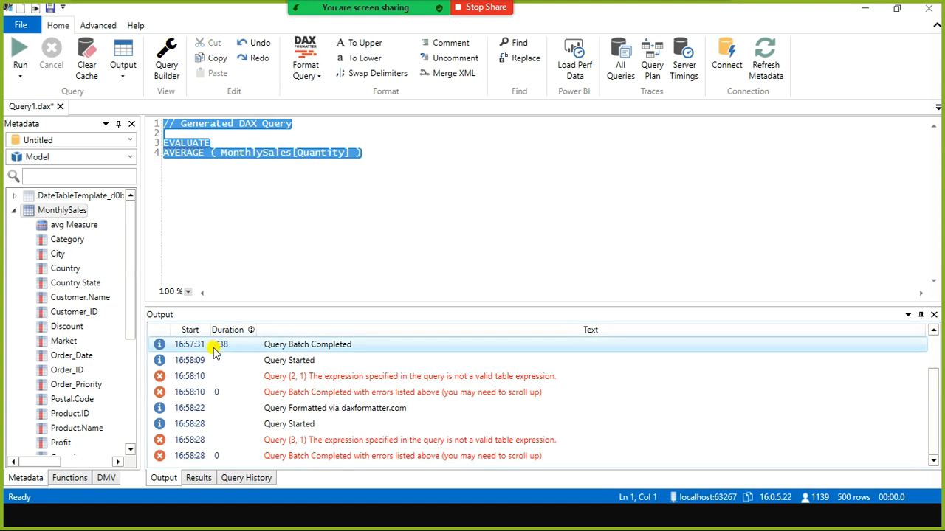
pyautogui.click(198, 479)
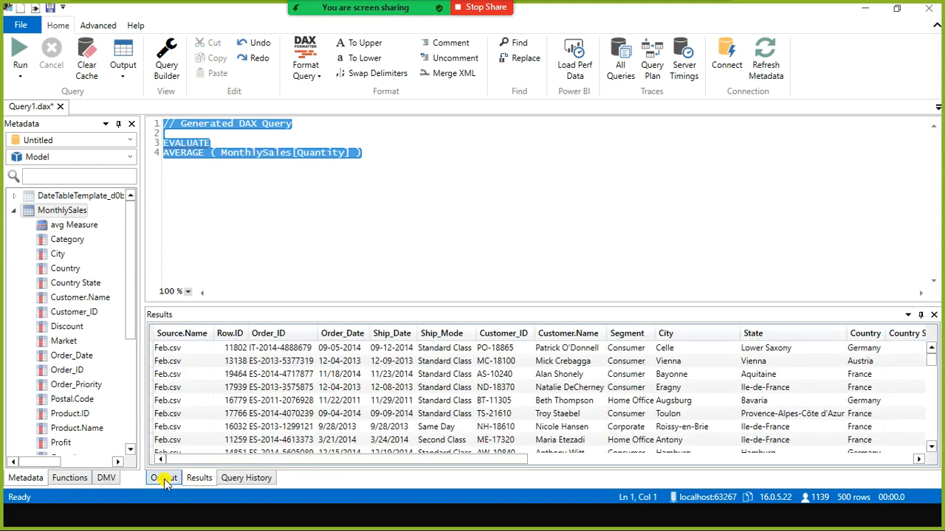
pyautogui.click(164, 478)
pyautogui.click(219, 172)
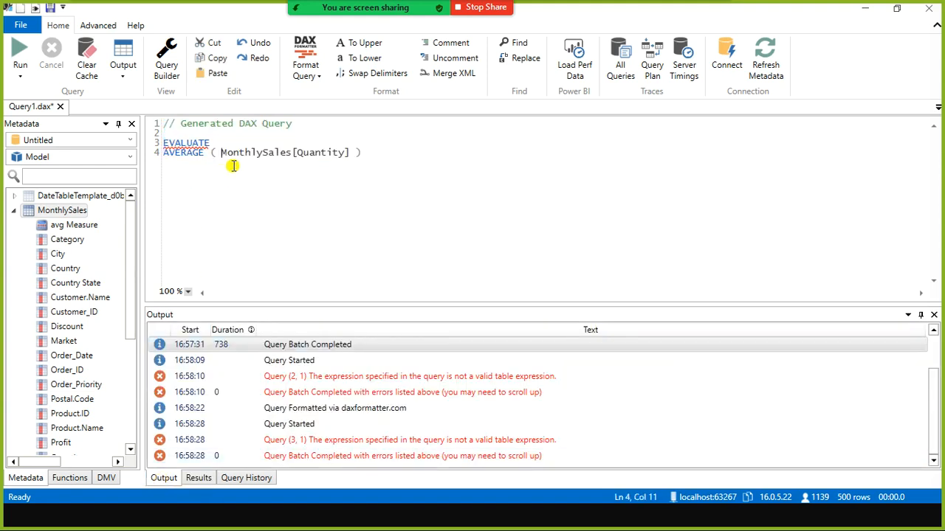
pyautogui.click(212, 143)
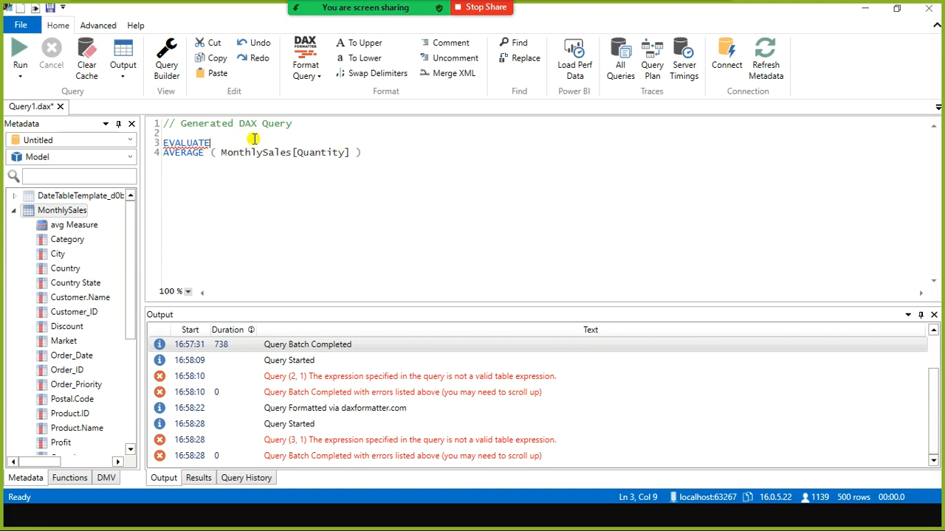
pyautogui.click(209, 155)
# Step: Return to Power BI Desktop and copy the complete avg Measure formula
pyautogui.hotkey('alt', 'Tab')
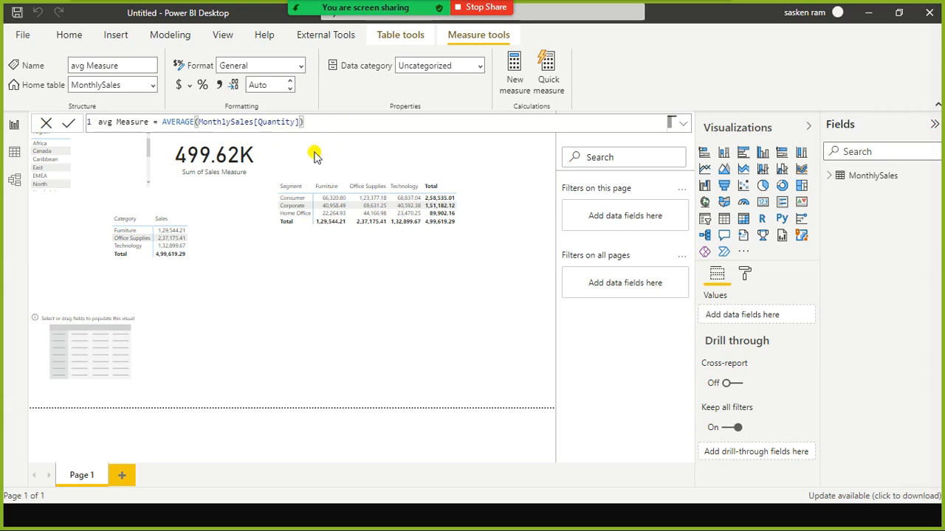
pyautogui.hotkey('alt', 'Tab')
pyautogui.hotkey('alt', 'Tab')
pyautogui.hotkey('alt', 'Tab')
pyautogui.hotkey('alt', 'Tab')
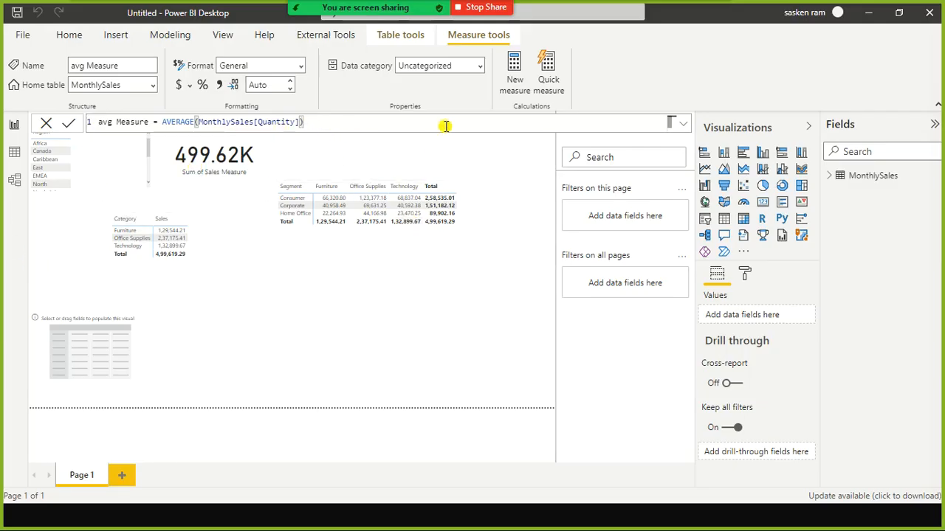
pyautogui.tripleClick(335, 124)
pyautogui.hotkey('ctrl', 'c')
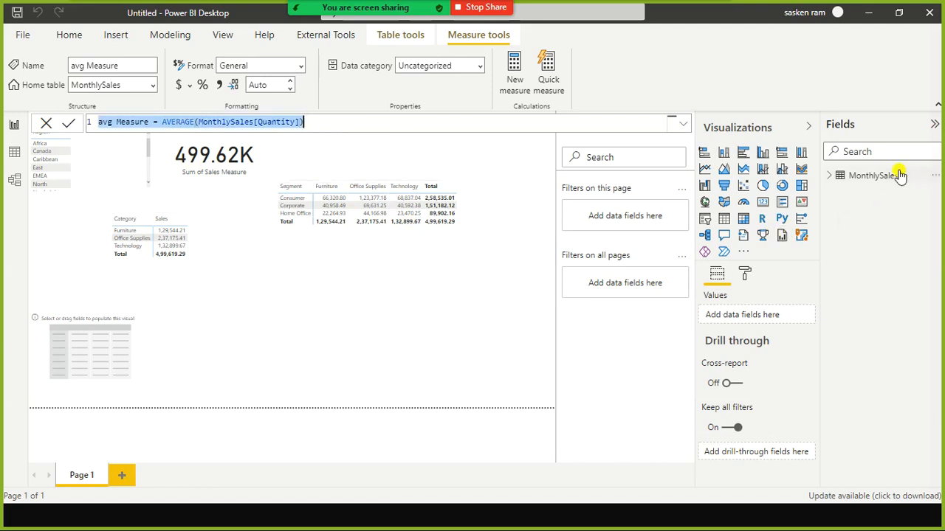
# Step: Add a new measure from the copied avg Measure formula and name it avga Measure
pyautogui.click(152, 41)
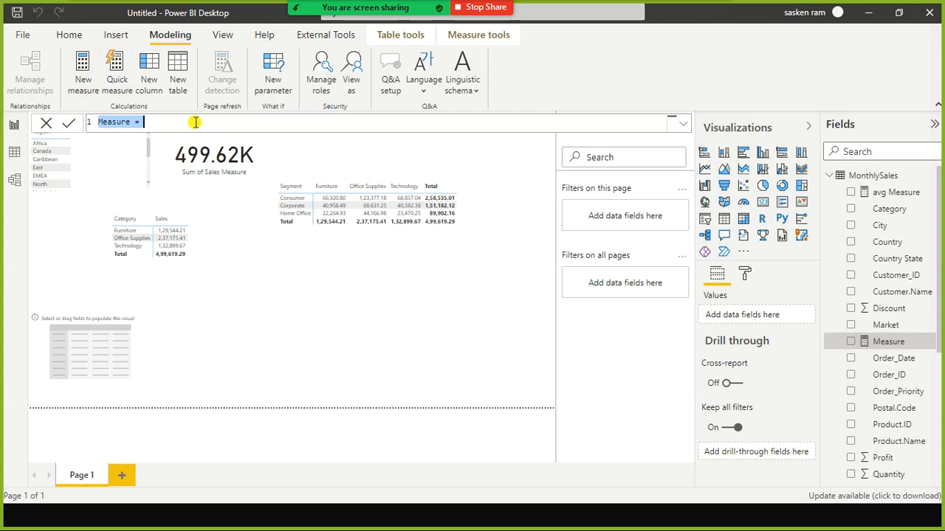
pyautogui.hotkey('ctrl', 'v')
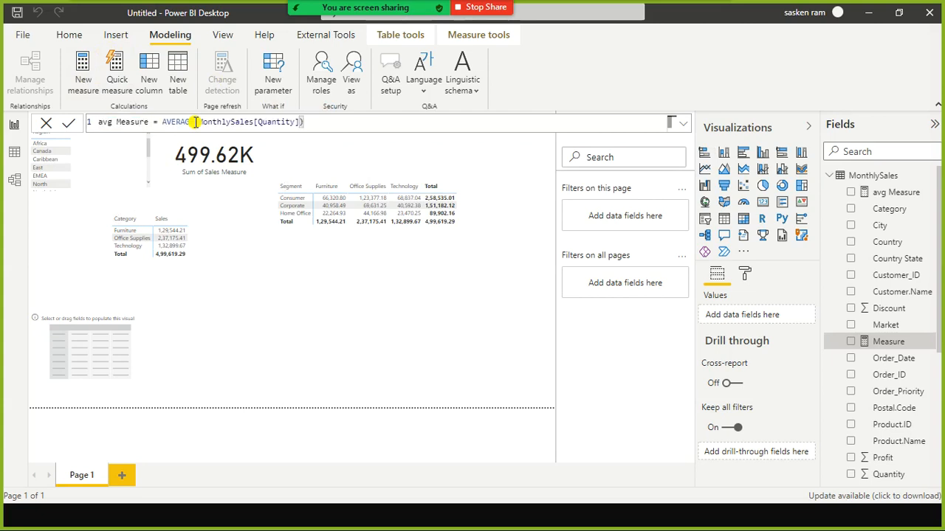
pyautogui.press('Home')
pyautogui.press('Right')
pyautogui.press('Right')
pyautogui.press('Right')
pyautogui.press('Right')
pyautogui.write('a')
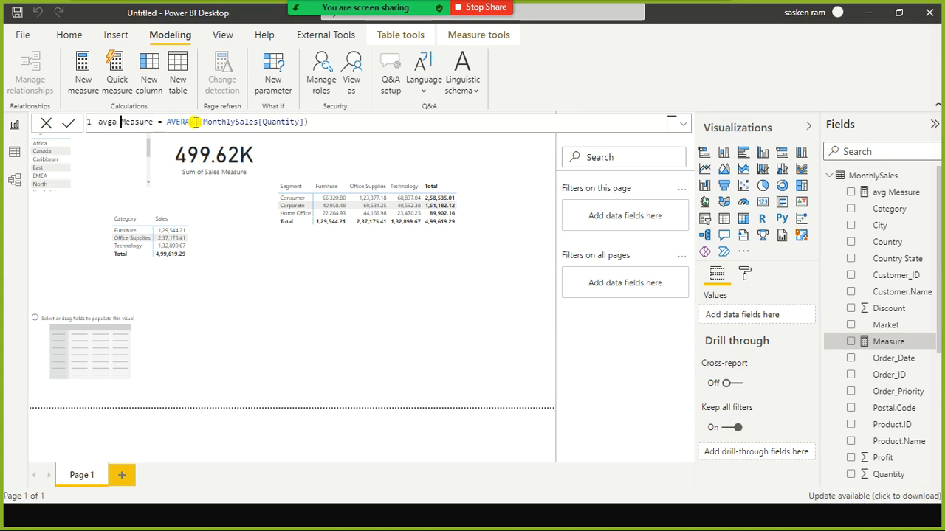
# Step: Change the function to AVERAGEa, set its argument to MonthlySales[Category], and commit the measure
pyautogui.click(196, 123)
pyautogui.write('a')
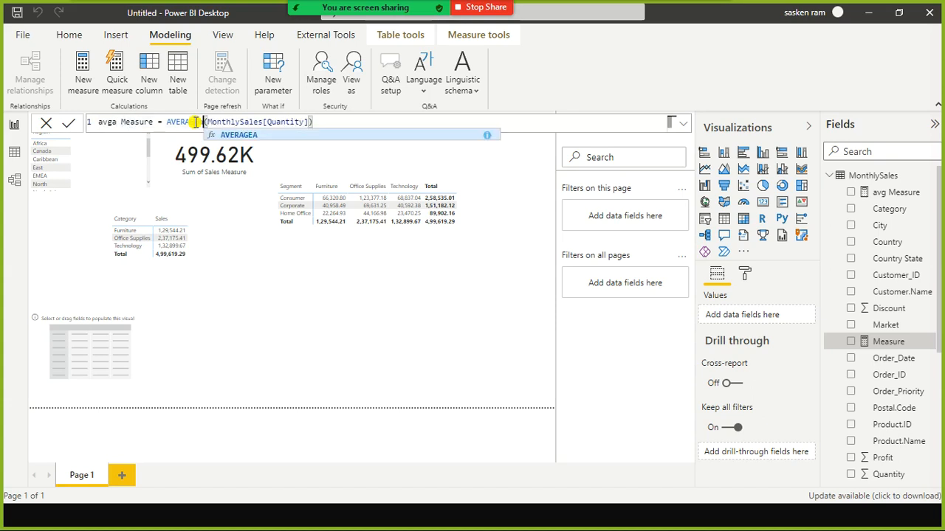
pyautogui.hotkey('ctrl', 'shift', 'Left')
pyautogui.hotkey('ctrl', 'shift', 'Left')
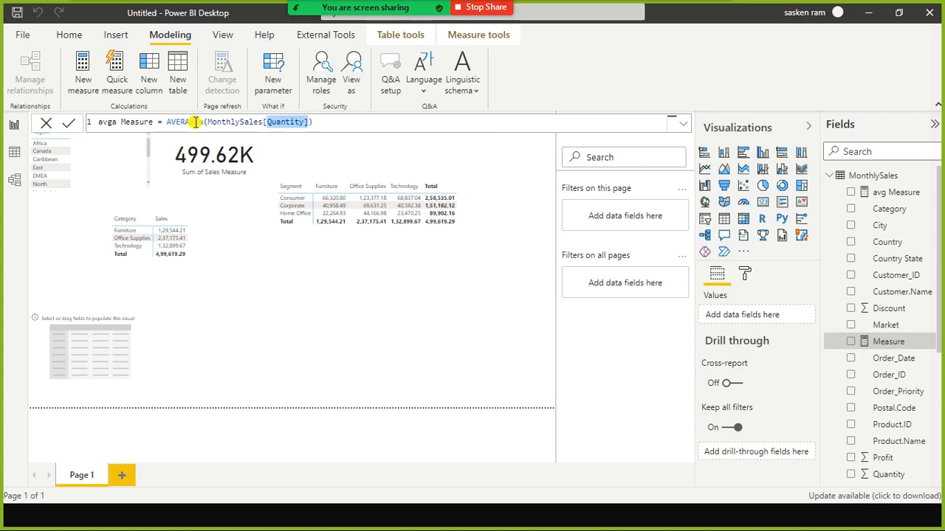
pyautogui.press('BackSpace')
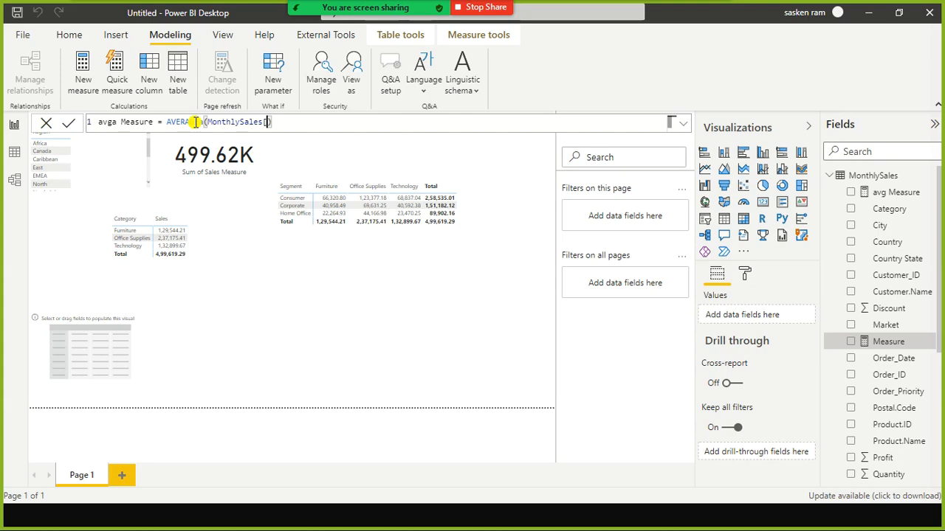
pyautogui.write('cate')
pyautogui.press('Tab')
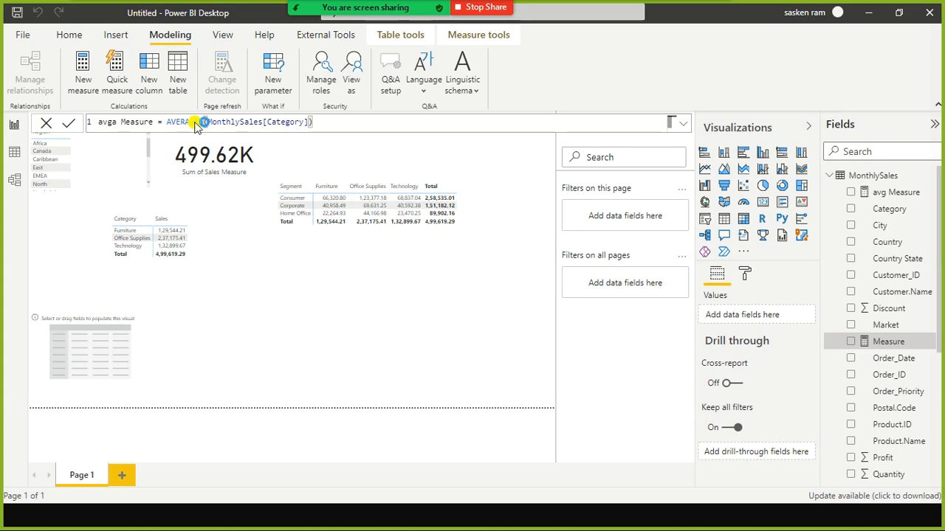
pyautogui.press('Return')
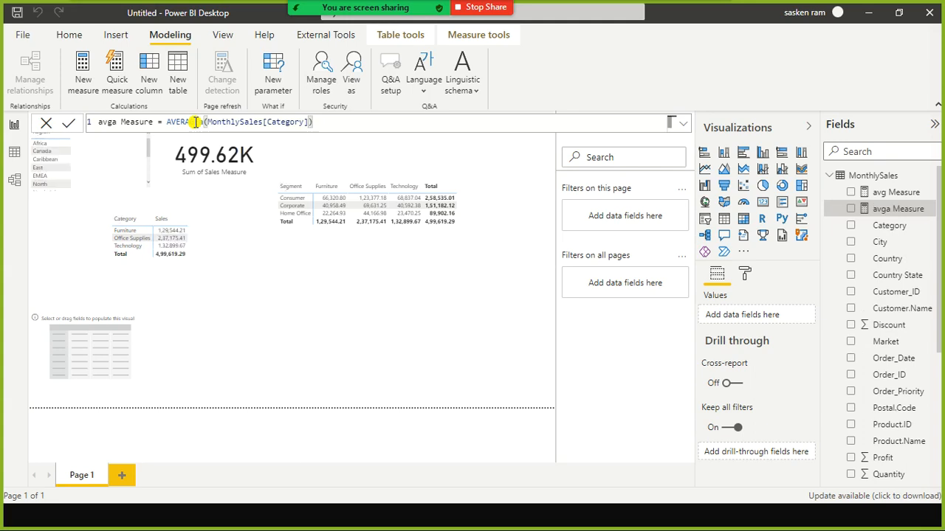
# Step: Copy the complete avga Measure formula into another new measure and rename it avgx Measure
pyautogui.click(198, 123)
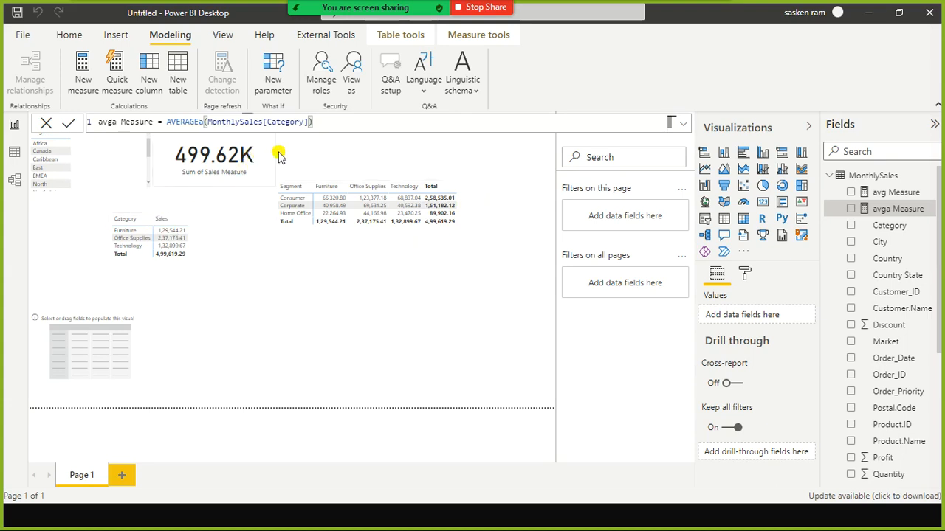
pyautogui.click(357, 125)
pyautogui.hotkey('ctrl', 'a')
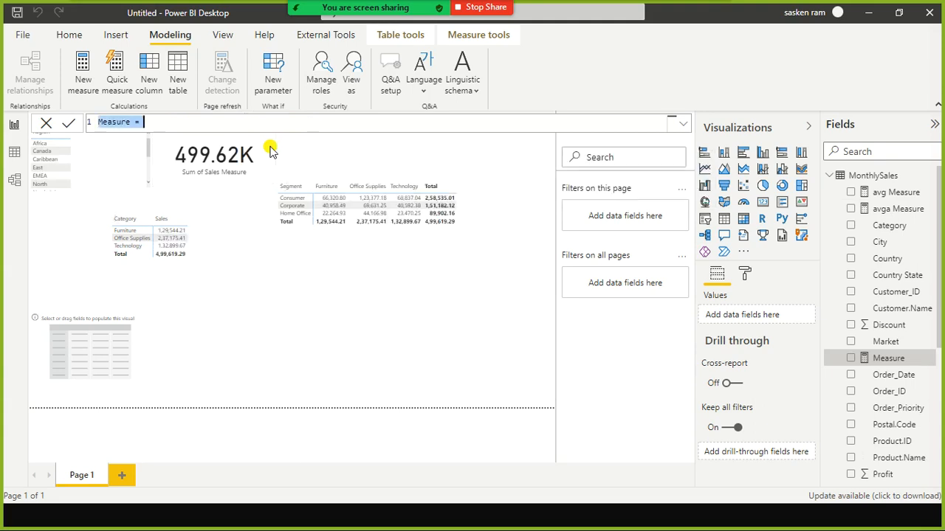
pyautogui.write('avga Measure = AVERAGEa(MonthlySales[Category])')
pyautogui.click(113, 124)
pyautogui.write('x')
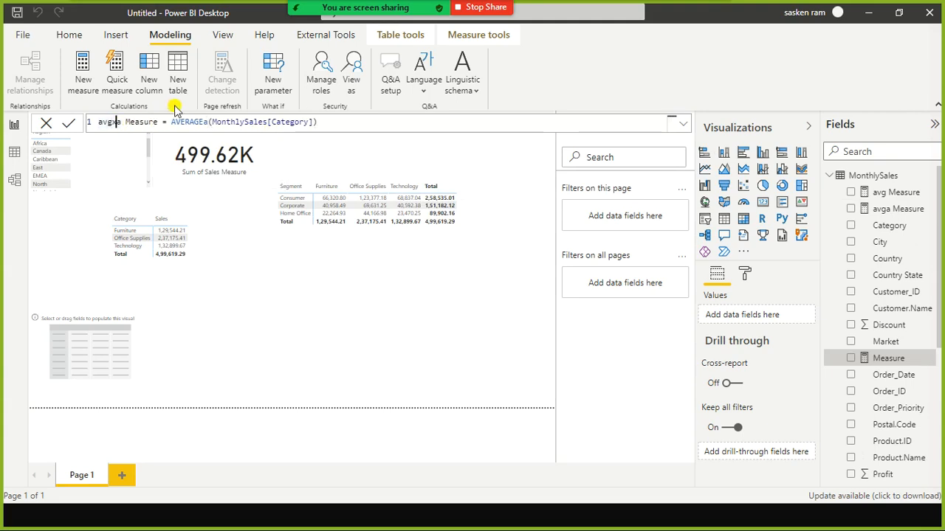
pyautogui.press('Delete')
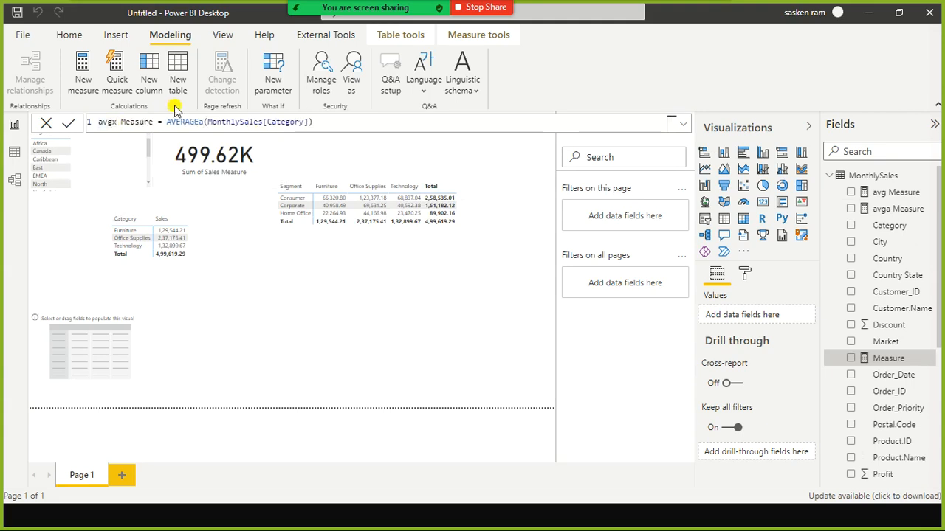
# Step: Replace the AVERAGEa call with AVERAGEx and enter MonthlySales as its table argument
pyautogui.hotkey('ctrl', 'Right')
pyautogui.hotkey('ctrl', 'Right')
pyautogui.hotkey('ctrl', 'Right')
pyautogui.press('End')
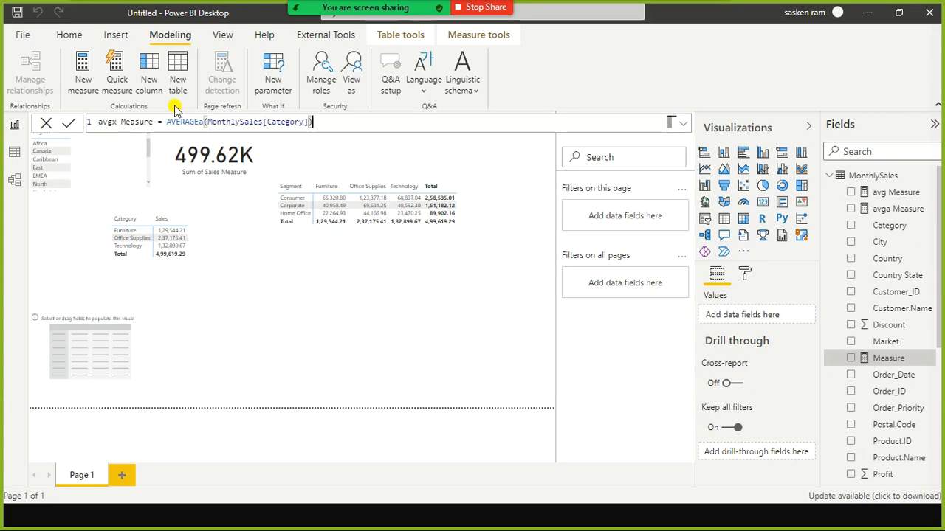
pyautogui.press('Left')
pyautogui.hotkey('ctrl', 'shift', 'Left')
pyautogui.hotkey('ctrl', 'shift', 'Left')
pyautogui.hotkey('shift', 'Left')
pyautogui.hotkey('shift', 'Left')
pyautogui.write('x')
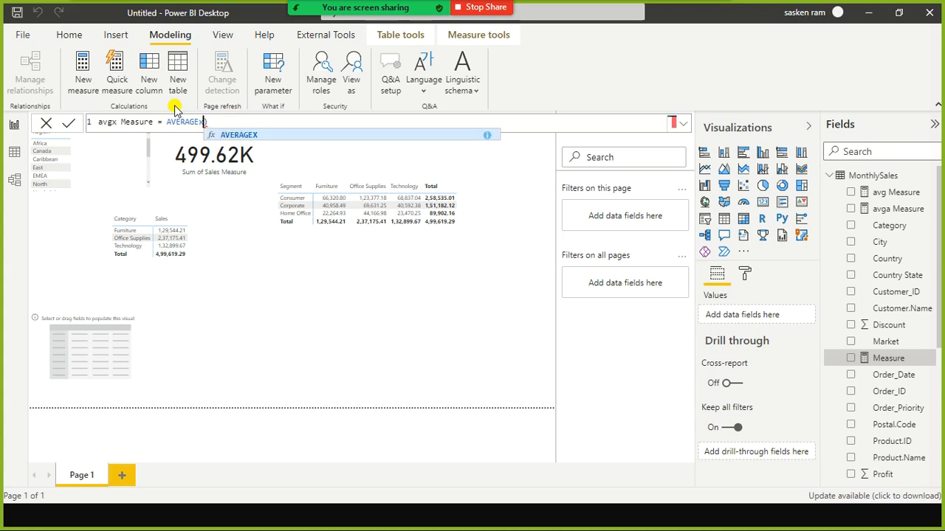
pyautogui.press('Delete')
pyautogui.write('(')
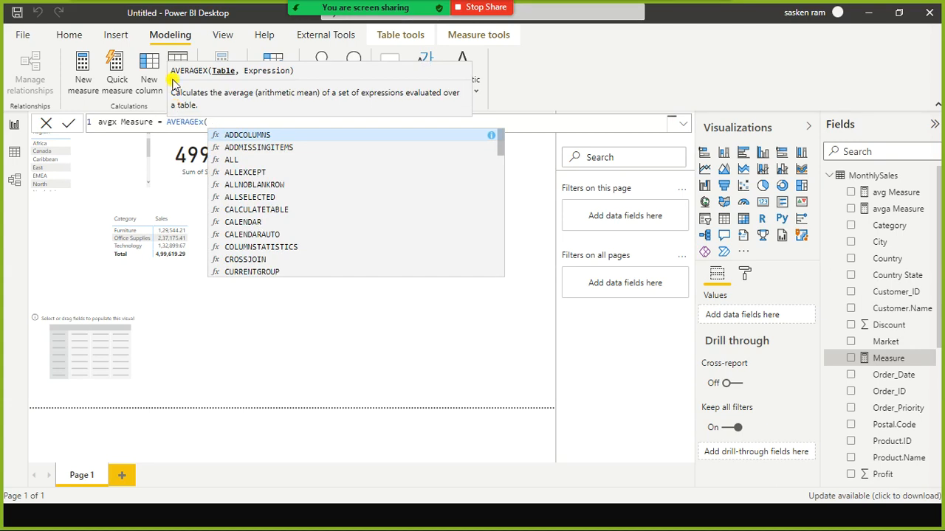
pyautogui.press('Escape')
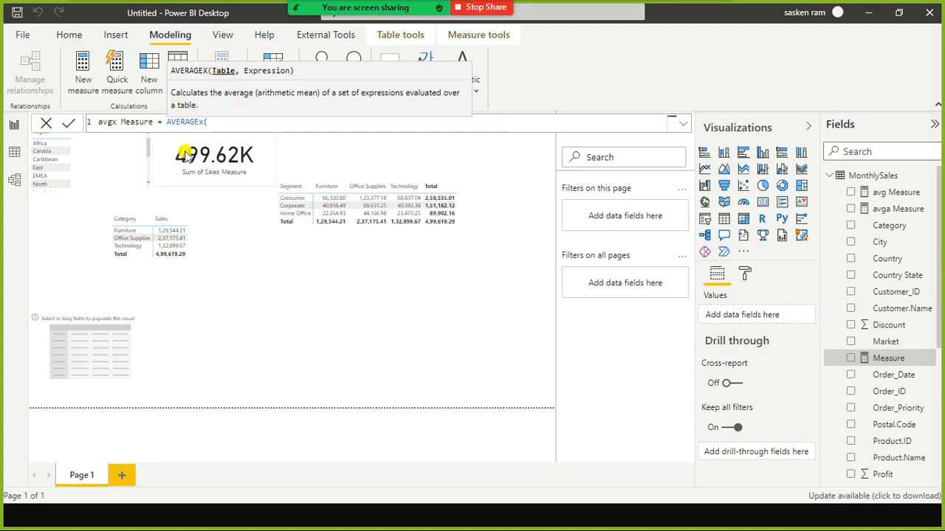
pyautogui.write('MonthlySales,')
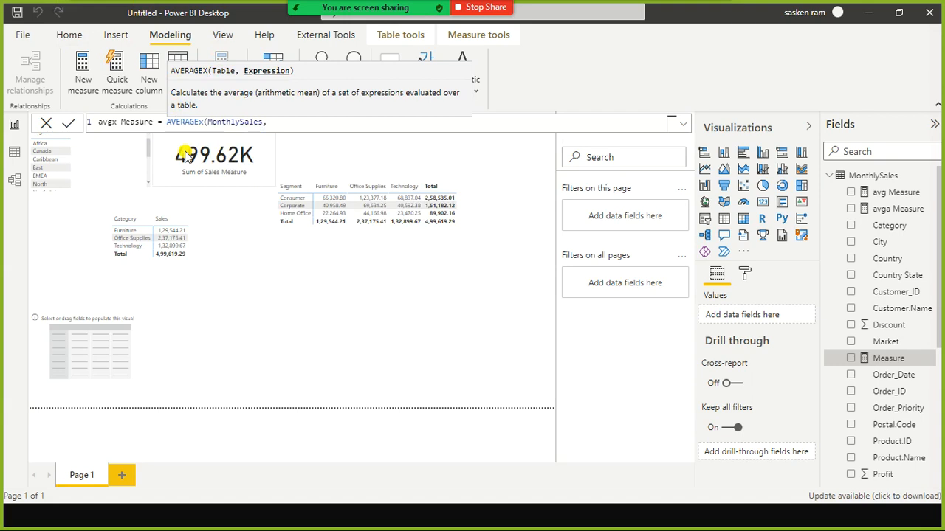
# Step: Enter filter(MonthlySales, MonthlySales[Quantity] > 0) as the expression argument of AVERAGEx
pyautogui.write('filter')
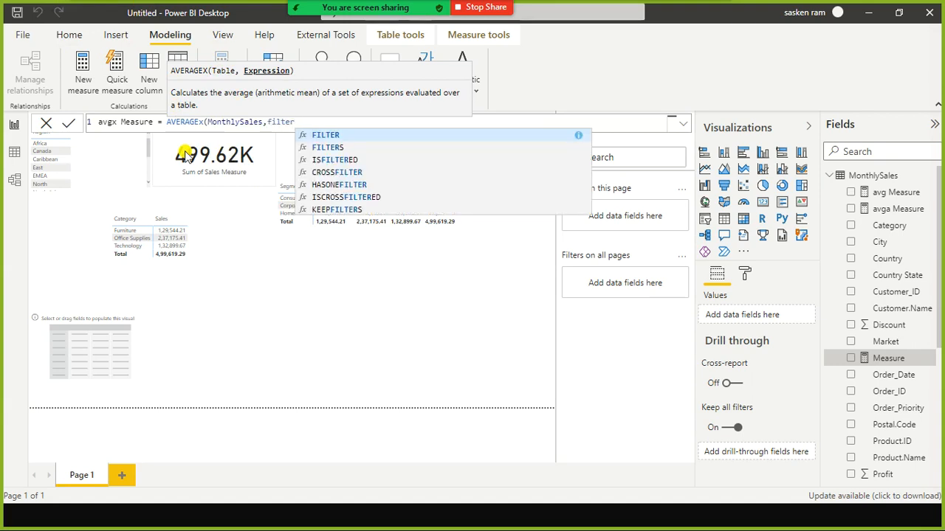
pyautogui.write('(')
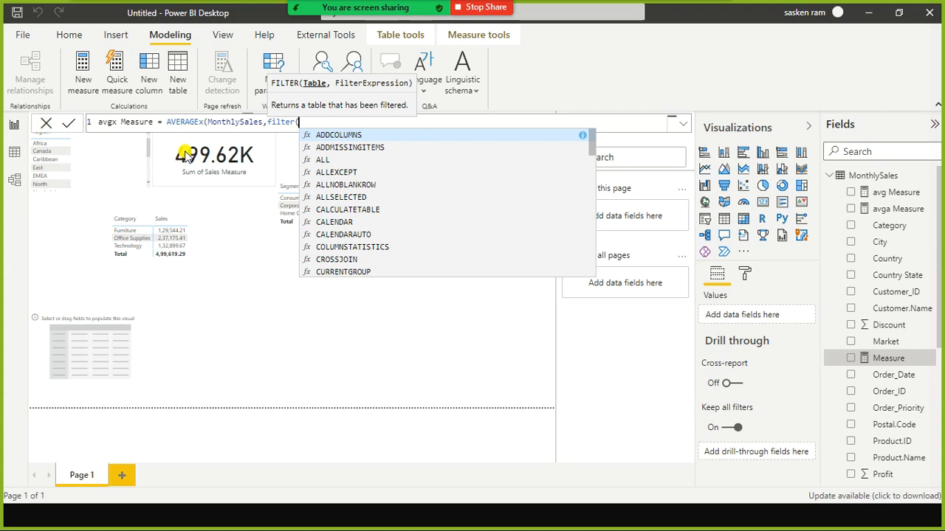
pyautogui.press('Escape')
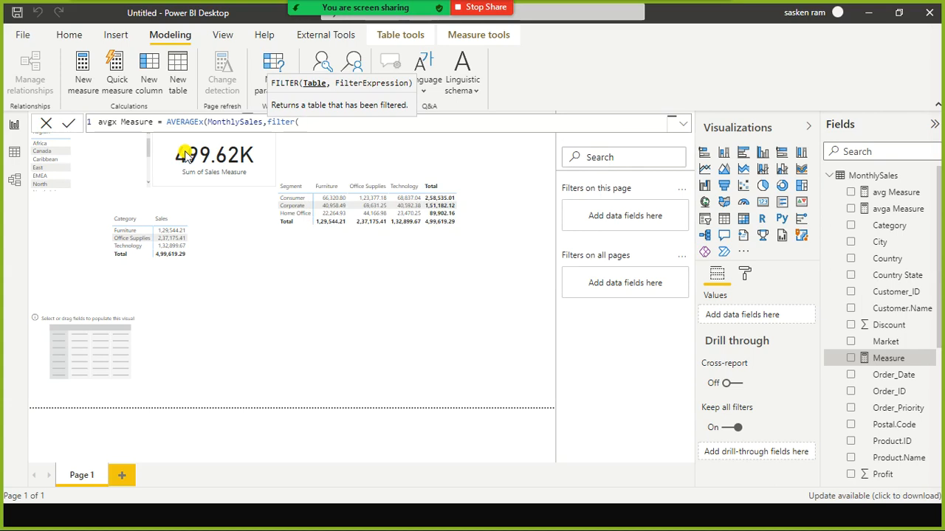
pyautogui.write('quant')
pyautogui.press('BackSpace')
pyautogui.press('BackSpace')
pyautogui.press('BackSpace')
pyautogui.press('BackSpace')
pyautogui.press('BackSpace')
pyautogui.press('BackSpace')
pyautogui.write('month')
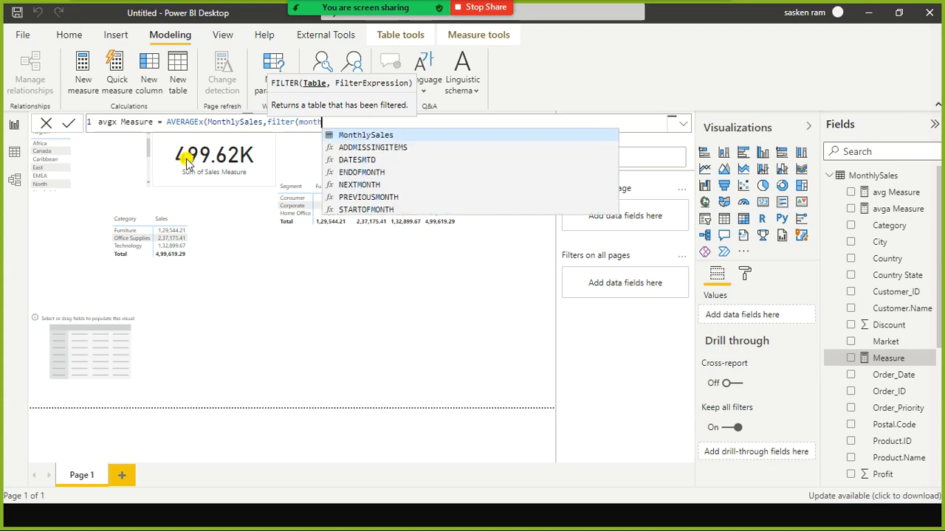
pyautogui.write('l')
pyautogui.press('Tab')
pyautogui.write(',')
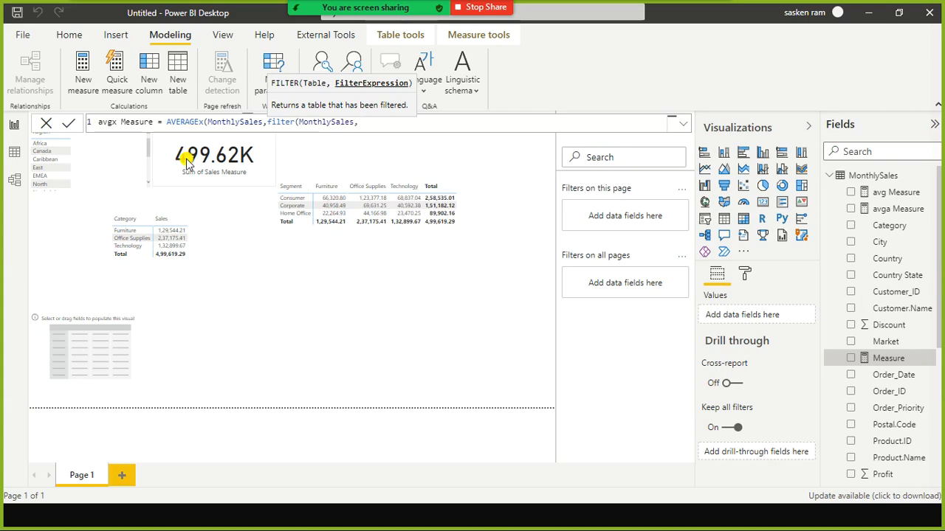
pyautogui.write('MonthlySales[Quantity] ')
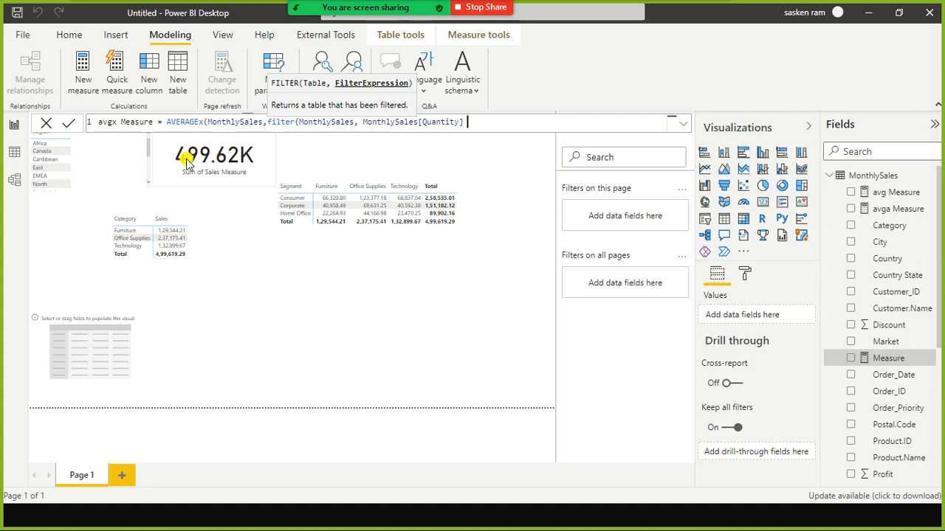
pyautogui.write('> 0)')
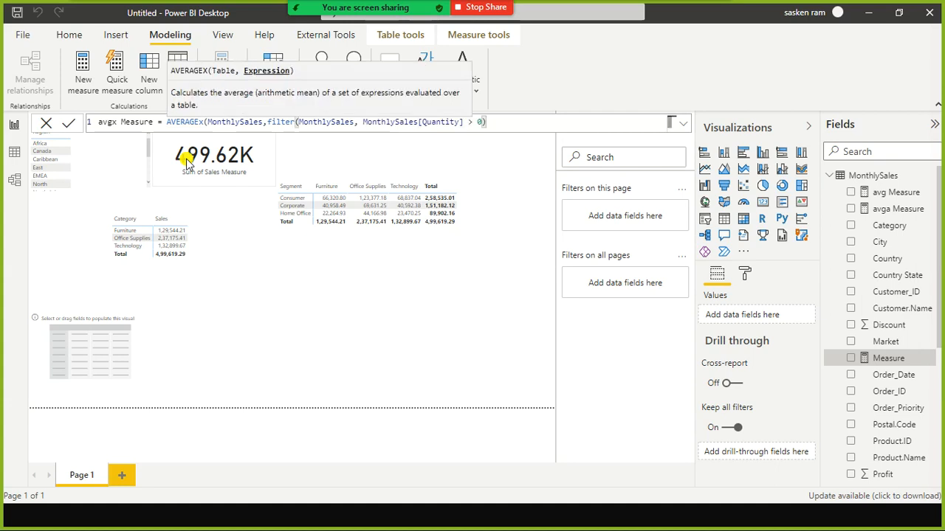
# Step: Enclose the MonthlySales[Quantity] > 0 condition in its own parentheses and try to commit the measure
pyautogui.press('Left')
pyautogui.press('Left')
pyautogui.press('Left')
pyautogui.press('Left')
pyautogui.press('Left')
pyautogui.press('Left')
pyautogui.press('Left')
pyautogui.press('Left')
pyautogui.press('Left')
pyautogui.press('Left')
pyautogui.press('Left')
pyautogui.press('Left')
pyautogui.press('Left')
pyautogui.press('Left')
pyautogui.press('Left')
pyautogui.press('Left')
pyautogui.press('Left')
pyautogui.press('Left')
pyautogui.press('Left')
pyautogui.press('Left')
pyautogui.press('Right')
pyautogui.press('Right')
pyautogui.write('(')
pyautogui.press('Home')
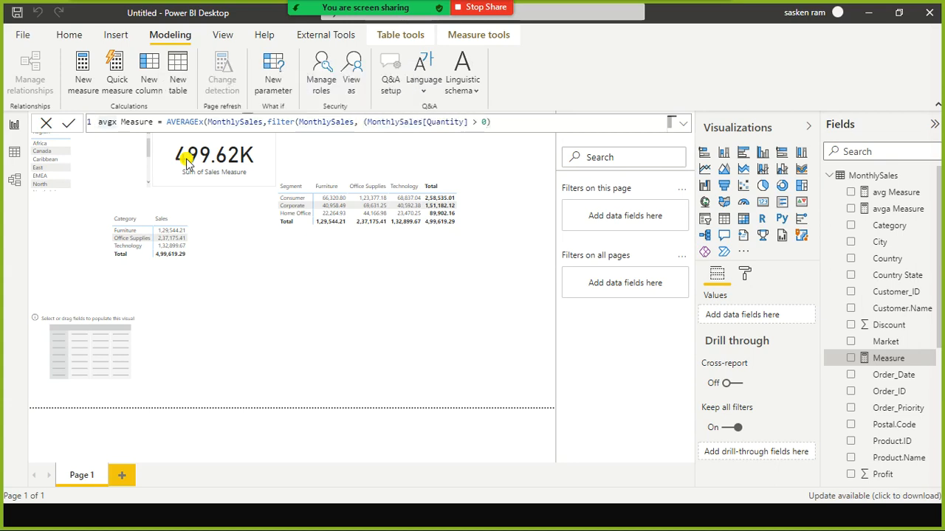
pyautogui.press('End')
pyautogui.write(')')
pyautogui.press('Return')
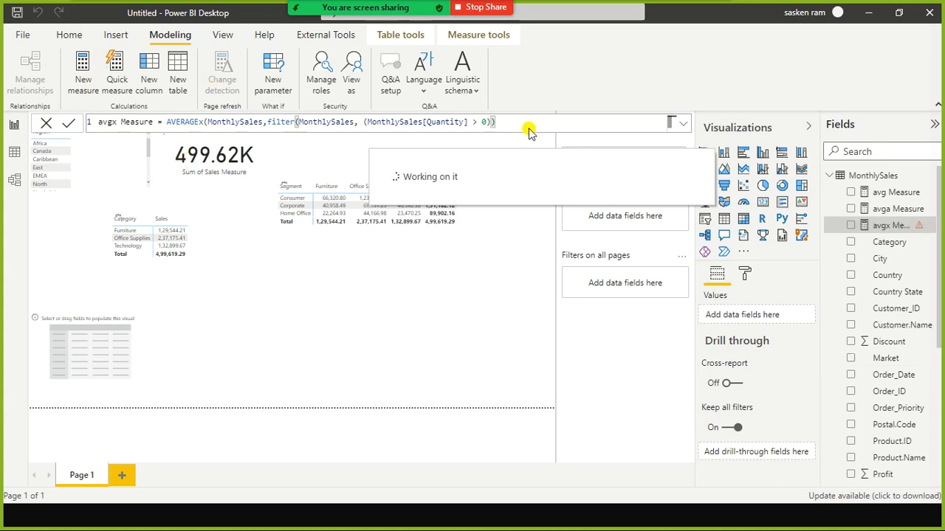
# Step: Remove the filter call and surplus parentheses, keeping MonthlySales[Quantity] > 0 directly as the AVERAGEx expression
pyautogui.click(490, 123)
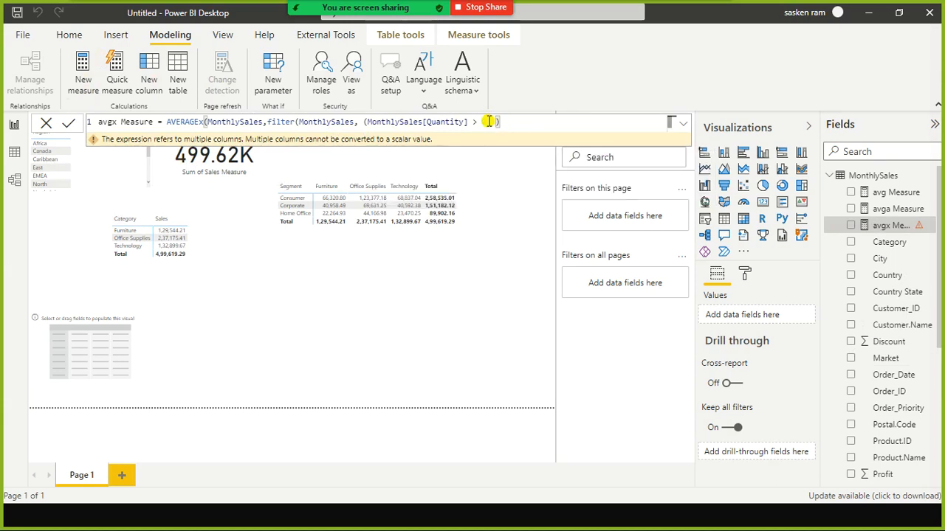
pyautogui.write('0')
pyautogui.click(495, 121)
pyautogui.press('Right')
pyautogui.press('BackSpace')
pyautogui.press('BackSpace')
pyautogui.hotkey('ctrl', 'Left')
pyautogui.hotkey('ctrl', 'Left')
pyautogui.hotkey('ctrl', 'Left')
pyautogui.hotkey('ctrl', 'Left')
pyautogui.hotkey('ctrl', 'Left')
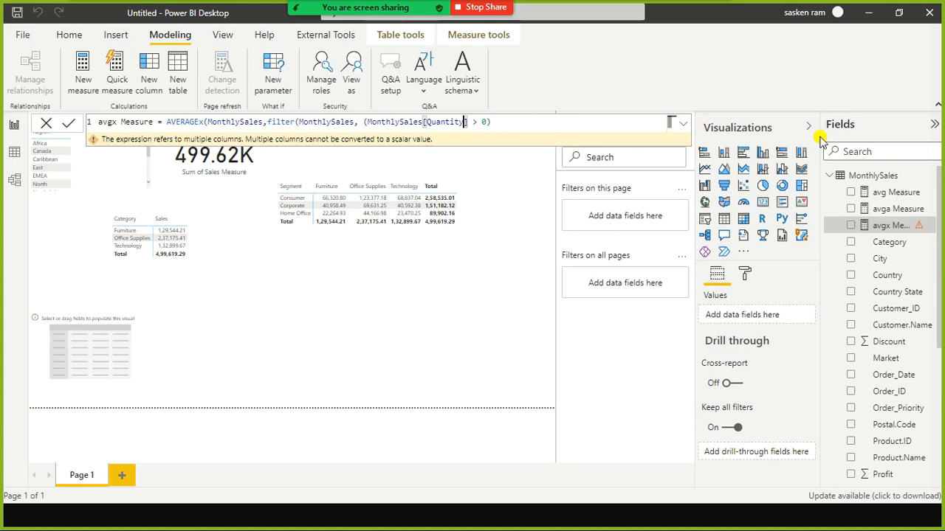
pyautogui.hotkey('ctrl', 'shift', 'Left')
pyautogui.hotkey('ctrl', 'shift', 'Left')
pyautogui.hotkey('ctrl', 'shift', 'Left')
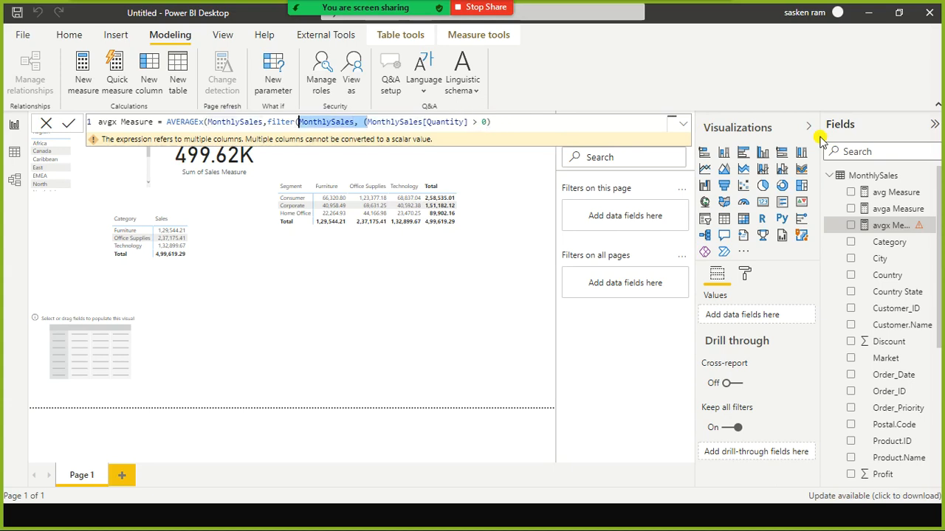
pyautogui.press('BackSpace')
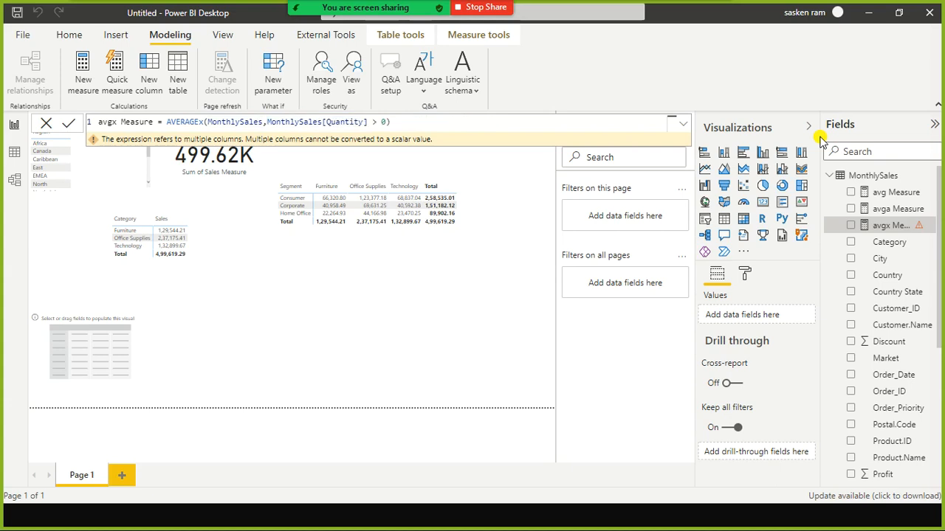
# Step: Replace the > 0 comparison after MonthlySales[Quantity] with a multiplication by price
pyautogui.press('End')
pyautogui.press('Left')
pyautogui.press('BackSpace')
pyautogui.press('BackSpace')
pyautogui.press('BackSpace')
pyautogui.write('* pric')
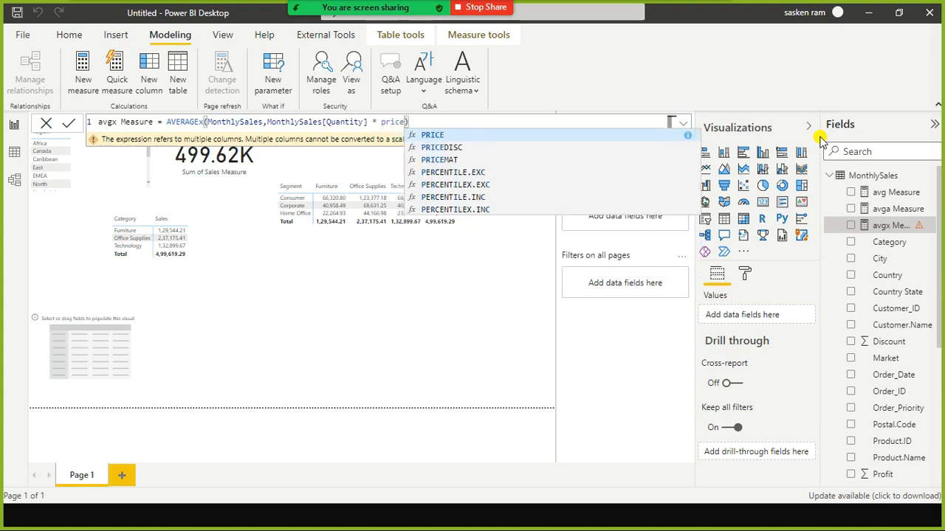
# Step: Replace price in the avgx Measure formula with a MonthlySales[Quantity] column reference chosen from the suggested MonthlySales columns
pyautogui.press('BackSpace')
pyautogui.press('BackSpace')
pyautogui.press('BackSpace')
pyautogui.press('BackSpace')
pyautogui.write('mon')
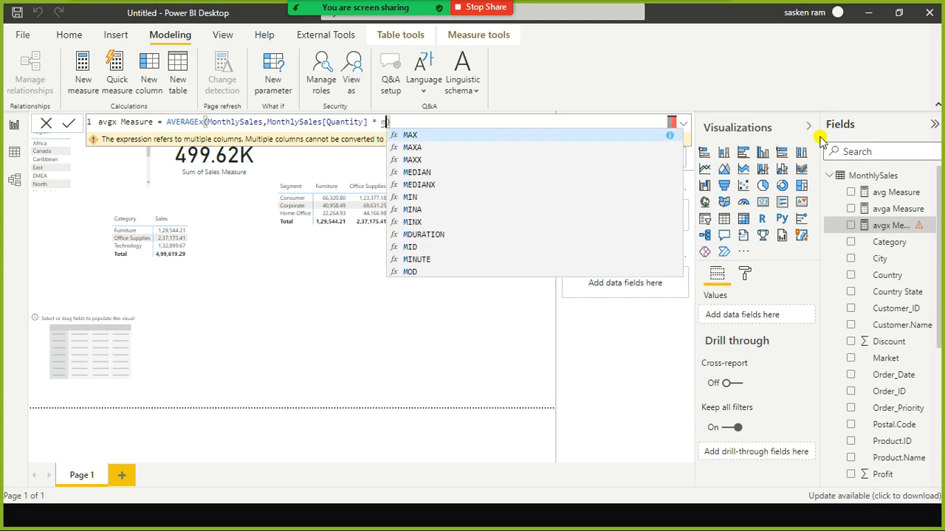
pyautogui.write('th')
pyautogui.write('sales')
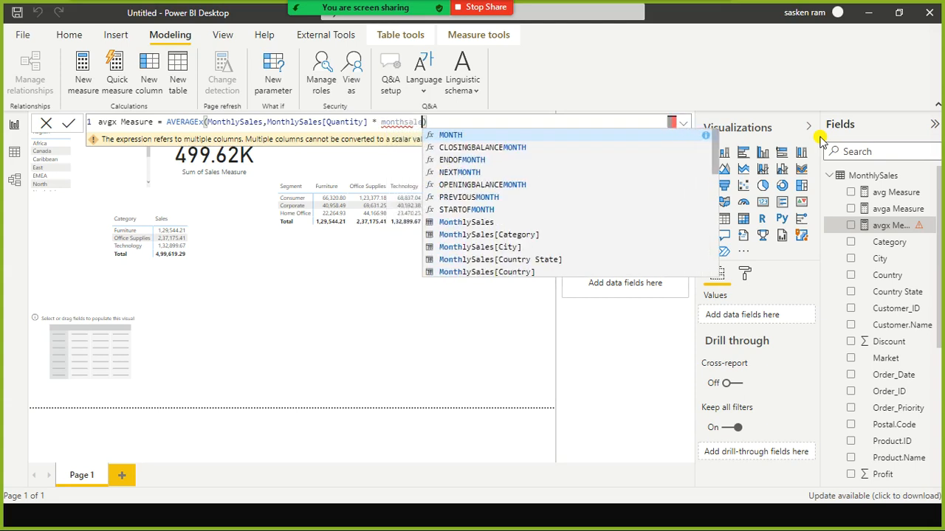
pyautogui.press('Down')
pyautogui.press('Down')
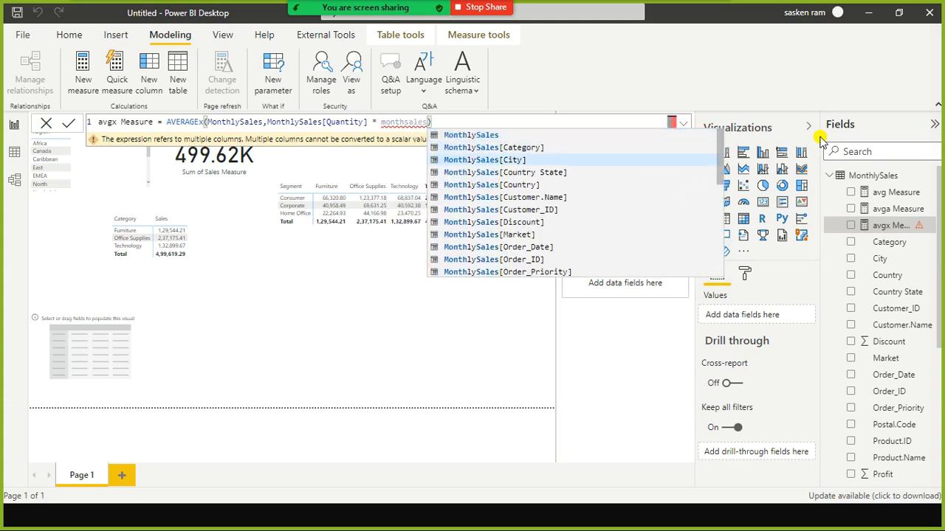
pyautogui.press('Down')
pyautogui.press('Down')
pyautogui.press('Down')
pyautogui.press('Down')
pyautogui.press('Down')
pyautogui.press('Down')
pyautogui.press('Down')
pyautogui.press('Down')
pyautogui.press('Down')
pyautogui.press('Down')
pyautogui.press('Down')
pyautogui.press('Down')
pyautogui.press('Down')
pyautogui.press('Down')
pyautogui.press('Down')
pyautogui.press('Down')
pyautogui.press('Down')
pyautogui.press('Down')
pyautogui.press('Down')
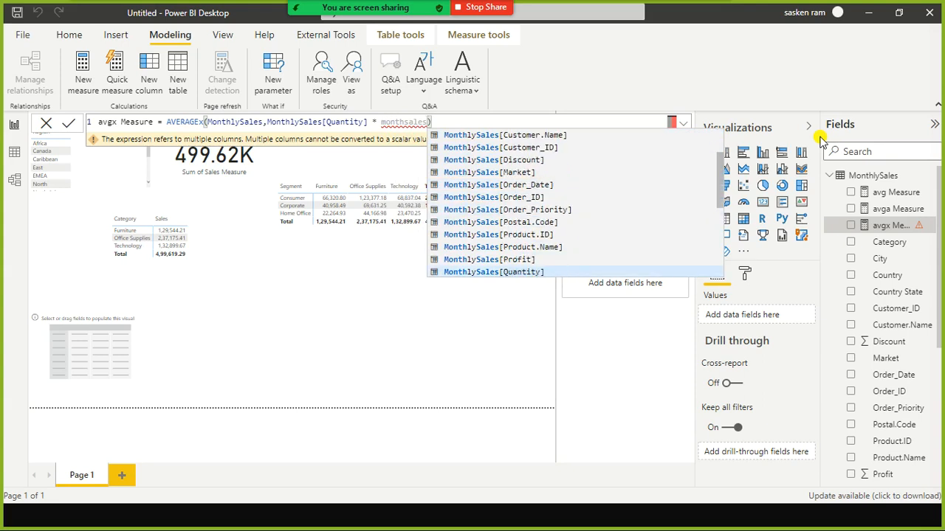
pyautogui.press('Up')
pyautogui.press('Up')
pyautogui.press('Up')
pyautogui.press('Up')
pyautogui.press('Up')
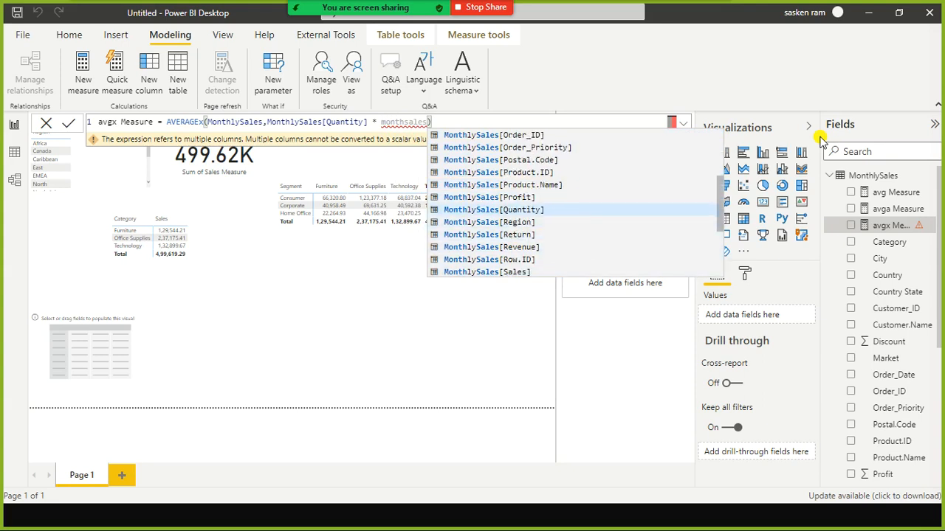
pyautogui.press('Tab')
# Step: Strip the second factor back to MonthlySales and check the suggested columns for a price field
pyautogui.press('BackSpace')
pyautogui.press('BackSpace')
pyautogui.press('BackSpace')
pyautogui.press('BackSpace')
pyautogui.press('BackSpace')
pyautogui.press('BackSpace')
pyautogui.press('BackSpace')
pyautogui.press('BackSpace')
pyautogui.press('BackSpace')
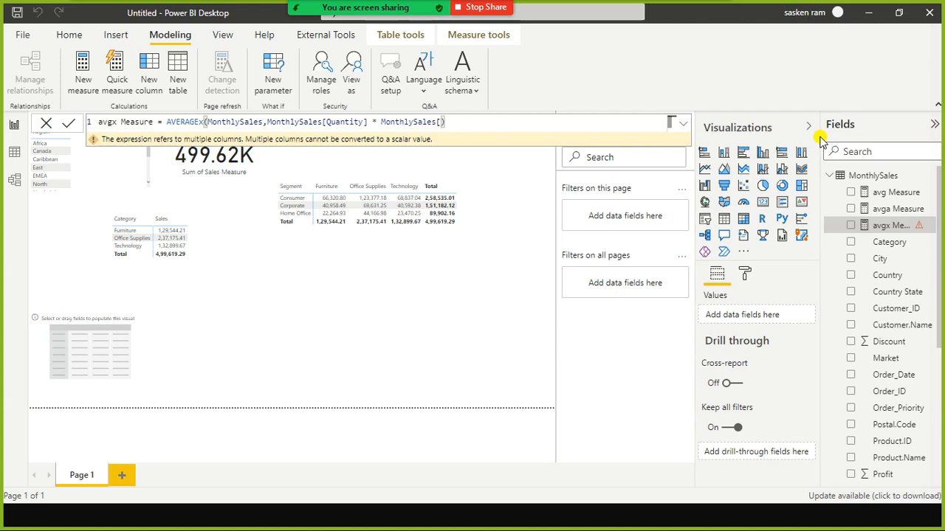
pyautogui.write('pri')
pyautogui.press('BackSpace')
pyautogui.press('BackSpace')
pyautogui.press('BackSpace')
pyautogui.press('BackSpace')
pyautogui.press('BackSpace')
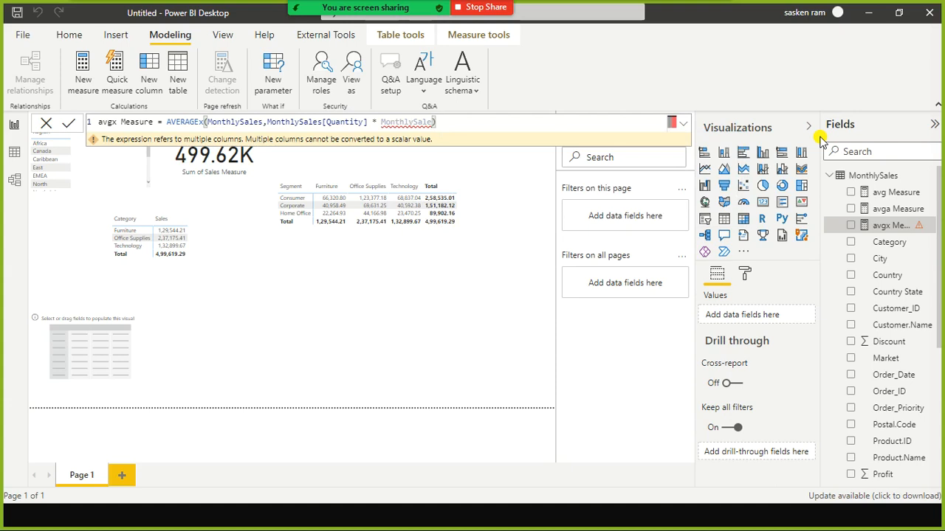
pyautogui.write('s')
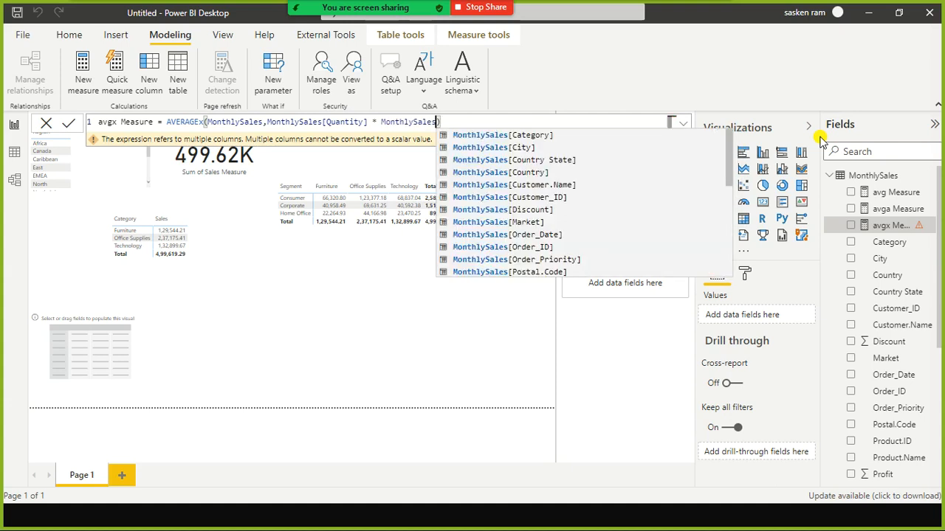
pyautogui.press('Up')
pyautogui.press('Down')
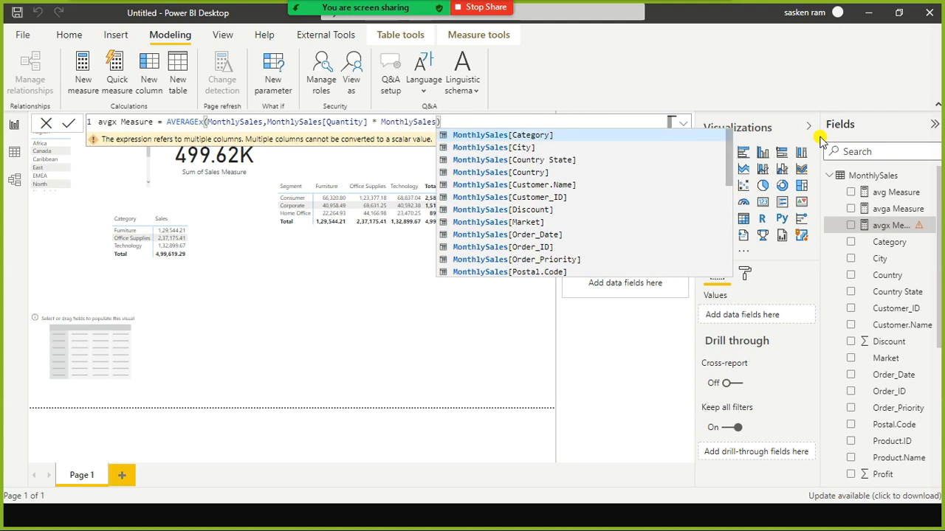
pyautogui.press('Escape')
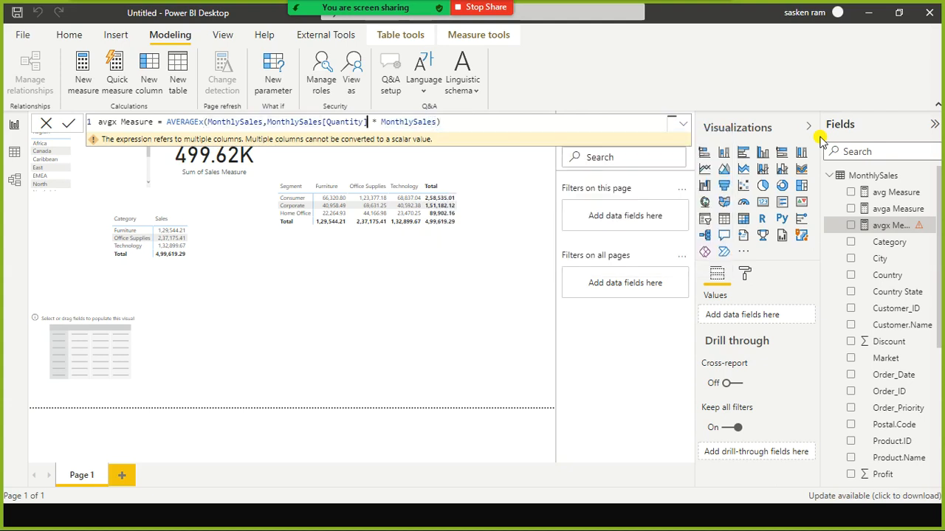
# Step: Change the first factor of the AVERAGEx expression to MonthlySales[Sales]
pyautogui.press('BackSpace')
pyautogui.press('BackSpace')
pyautogui.press('BackSpace')
pyautogui.press('BackSpace')
pyautogui.press('BackSpace')
pyautogui.press('BackSpace')
pyautogui.press('BackSpace')
pyautogui.write('sales')
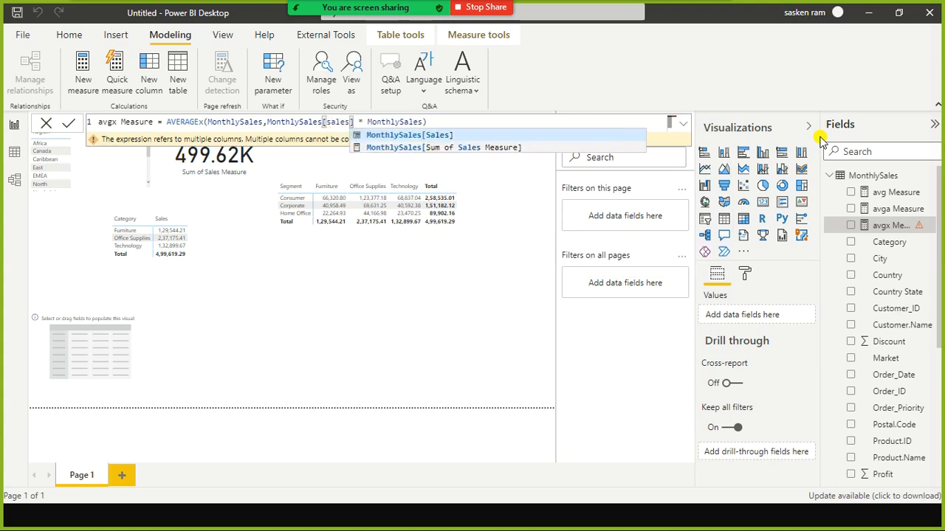
pyautogui.press('Tab')
# Step: Complete the second factor as MonthlySales[Discount] and commit the avgx Measure
pyautogui.press('End')
pyautogui.press('Left')
pyautogui.press('BackSpace')
pyautogui.press('BackSpace')
pyautogui.write('es')
pyautogui.press('Up')
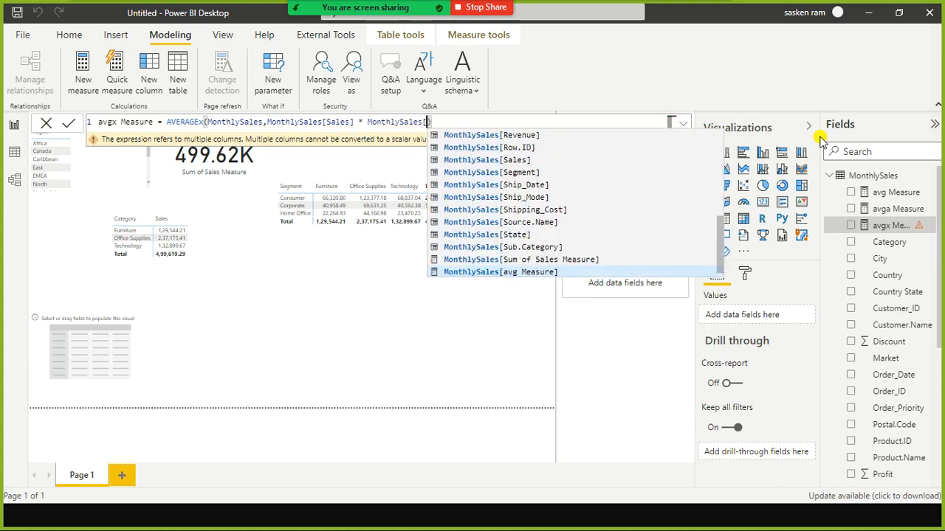
pyautogui.write('[d')
pyautogui.press('Tab')
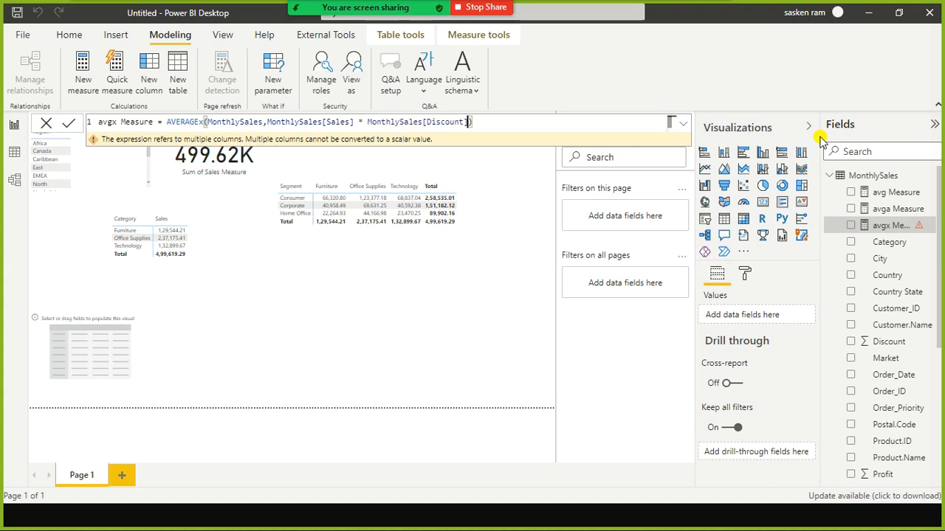
pyautogui.press('End')
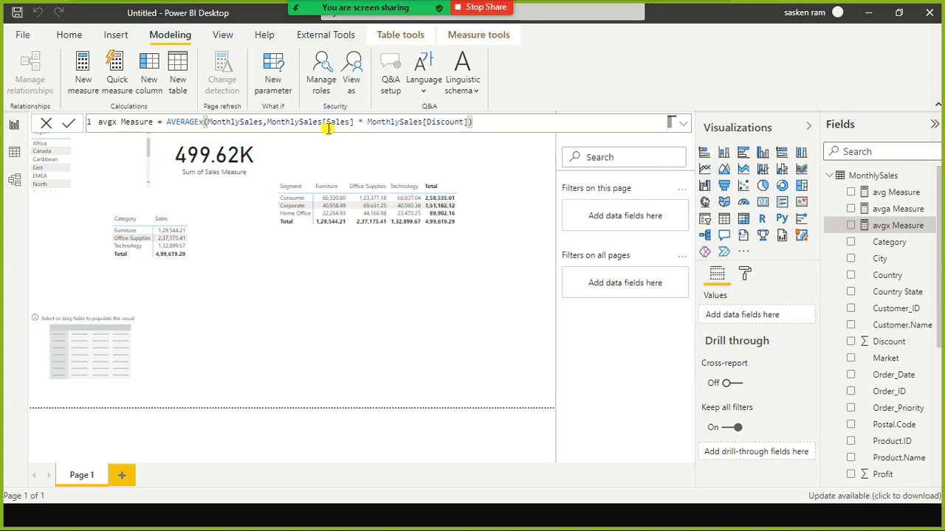
# Step: Review the avgx Measure formula: the AVERAGEx function, its MonthlySales table argument and the Sales times Discount expression
pyautogui.doubleClick(205, 122)
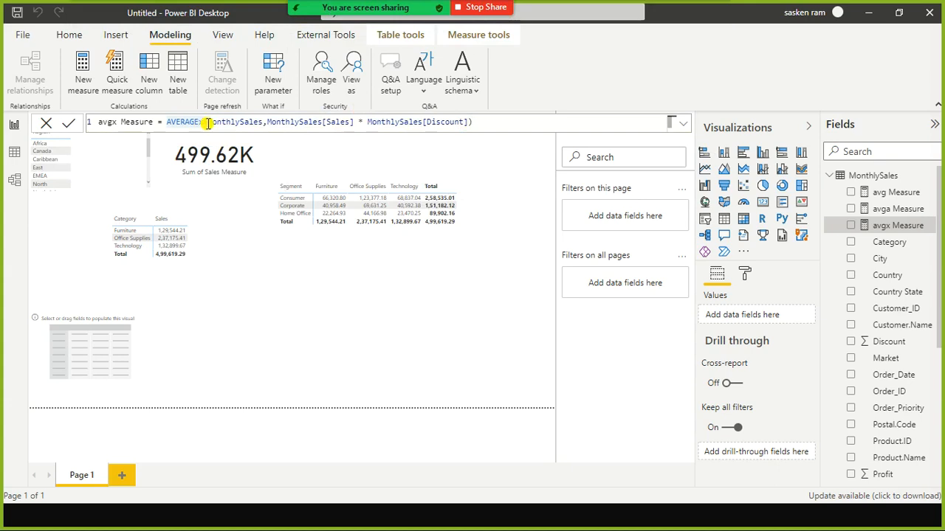
pyautogui.moveTo(208, 122)
pyautogui.mouseDown()
pyautogui.moveTo(171, 123)
pyautogui.moveTo(200, 122)
pyautogui.mouseUp()
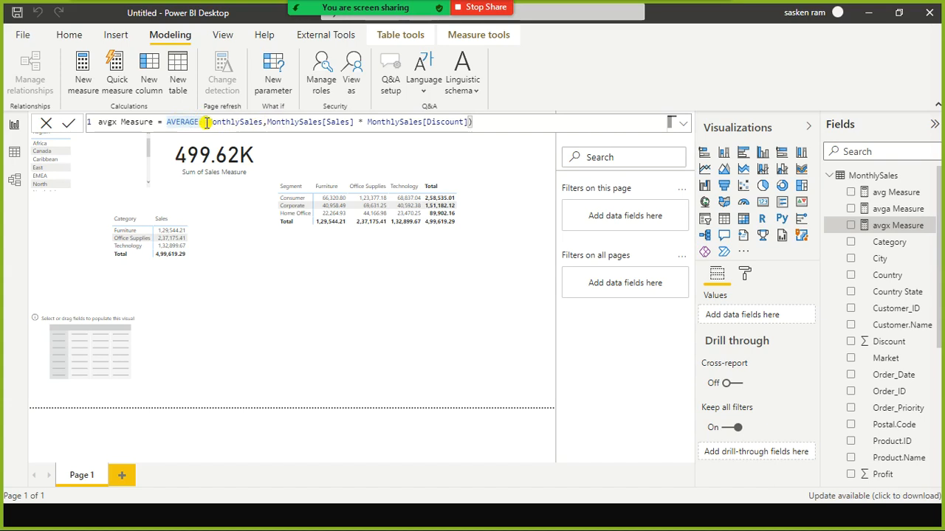
pyautogui.moveTo(212, 122); pyautogui.dragTo(254, 122)
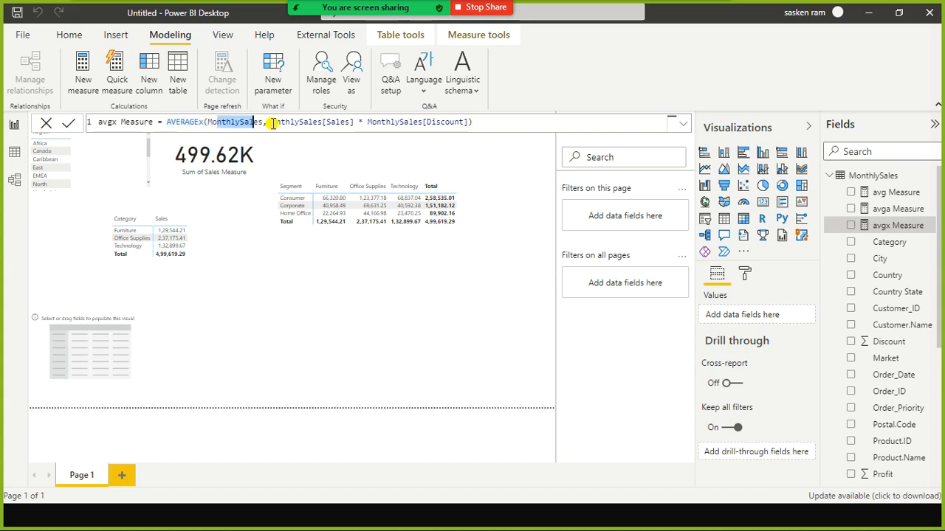
pyautogui.click(249, 121)
pyautogui.click(287, 121)
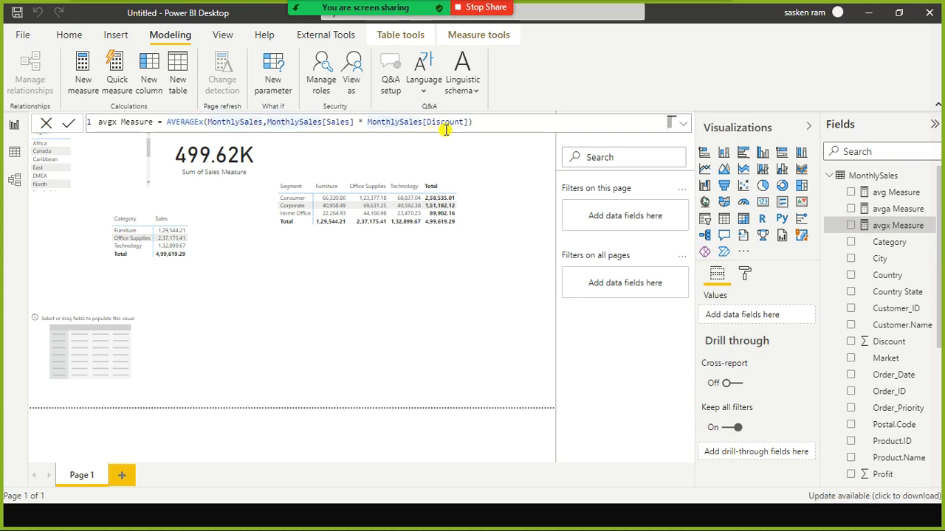
pyautogui.click(492, 125)
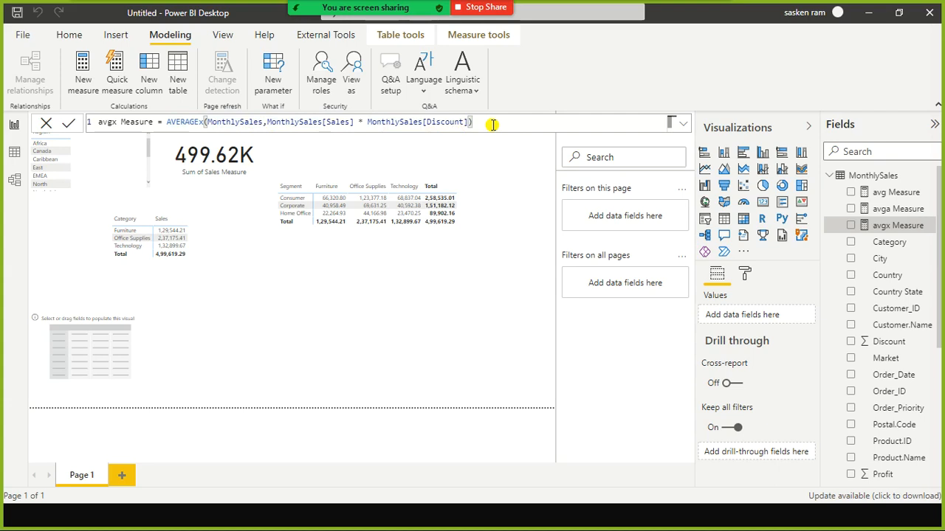
# Step: Insert a new table visual and place it in the empty area below the segment matrix
pyautogui.click(367, 295)
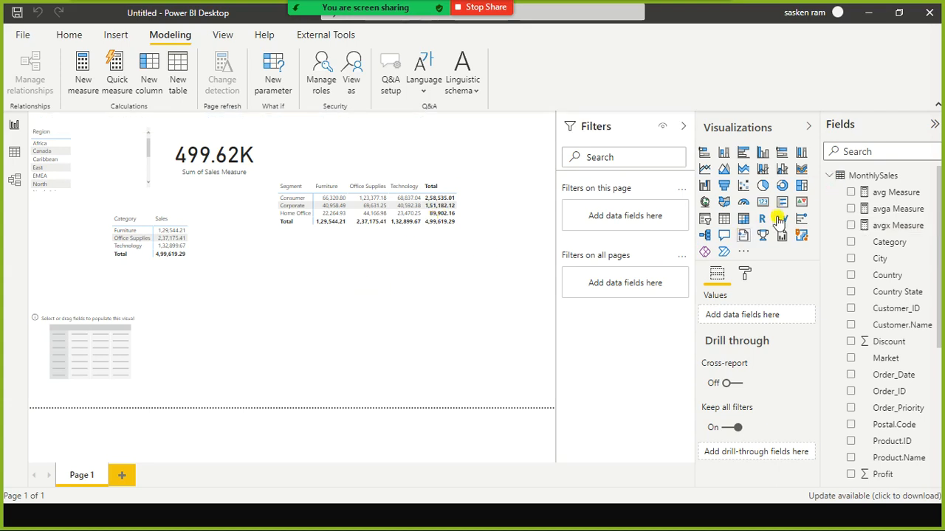
pyautogui.click(723, 221)
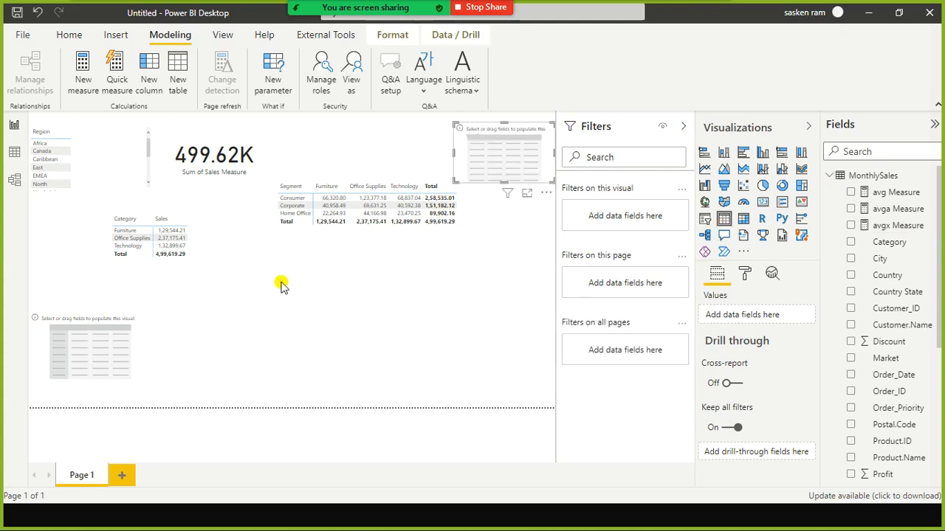
pyautogui.moveTo(541, 136); pyautogui.dragTo(307, 295)
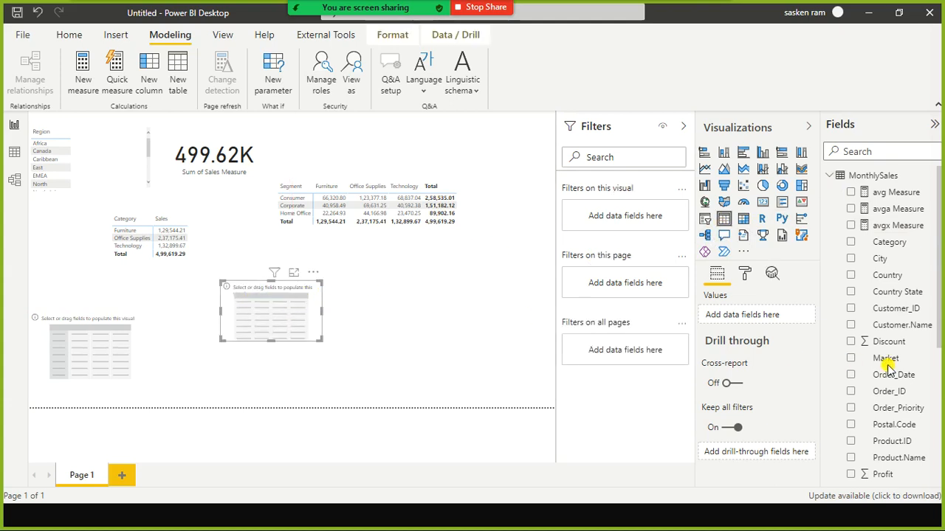
# Step: Add the Region field to the new table and enlarge the visual in width and height to fit the list
pyautogui.click(891, 193)
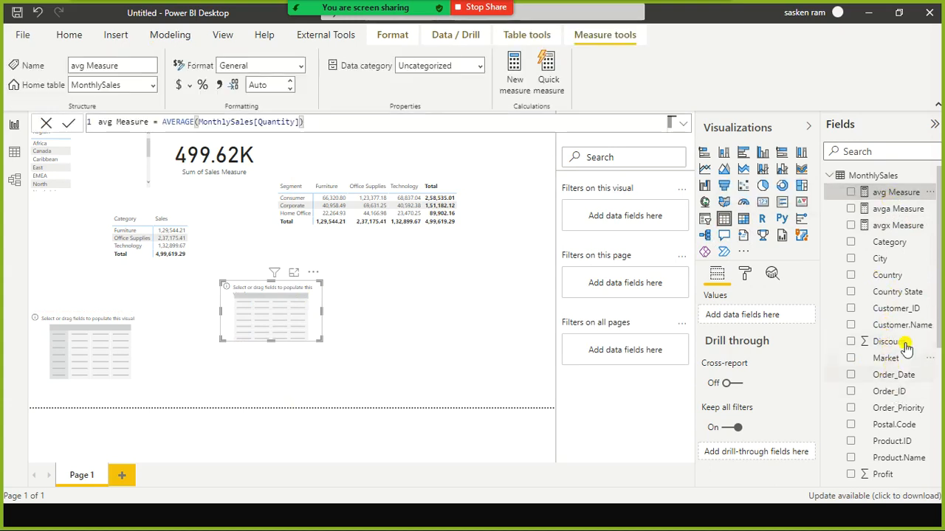
pyautogui.scroll(-3, 923, 317)
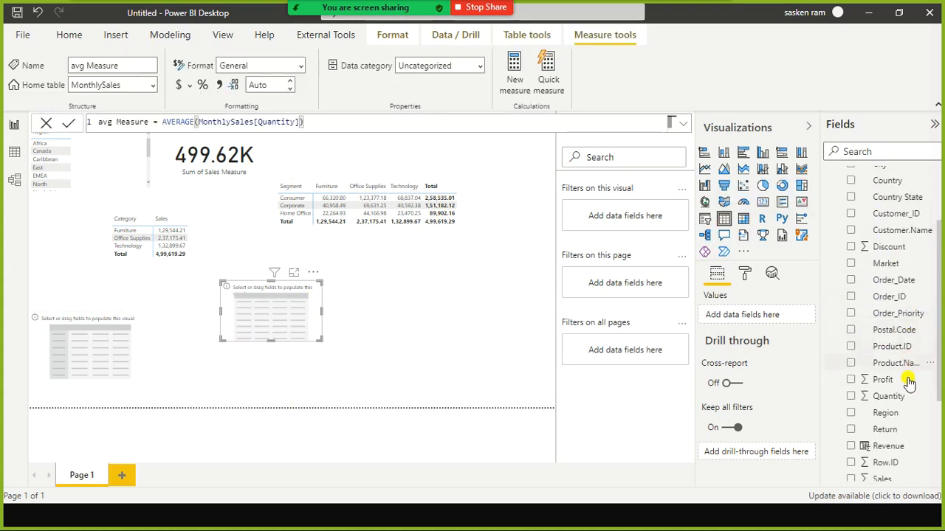
pyautogui.click(851, 413)
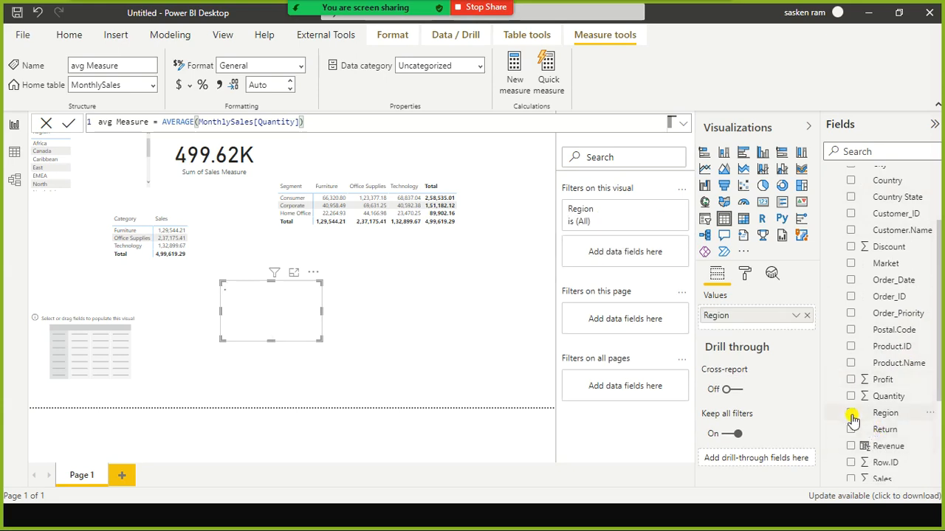
pyautogui.moveTo(322, 312); pyautogui.dragTo(399, 312)
pyautogui.moveTo(306, 338); pyautogui.dragTo(310, 399)
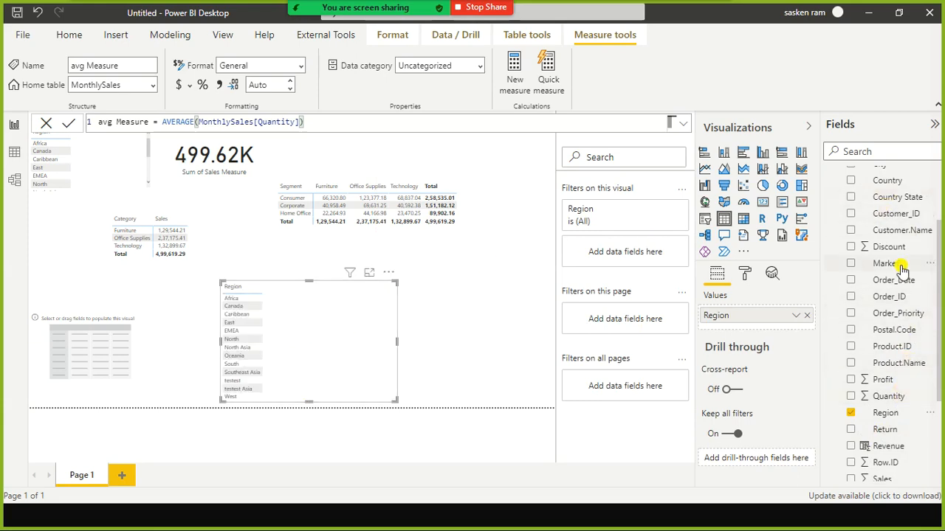
# Step: Add avg Measure and avga Measure as value columns in the Region table
pyautogui.scroll(3, 902, 270)
pyautogui.scroll(-4, 920, 247)
pyautogui.scroll(5, 920, 249)
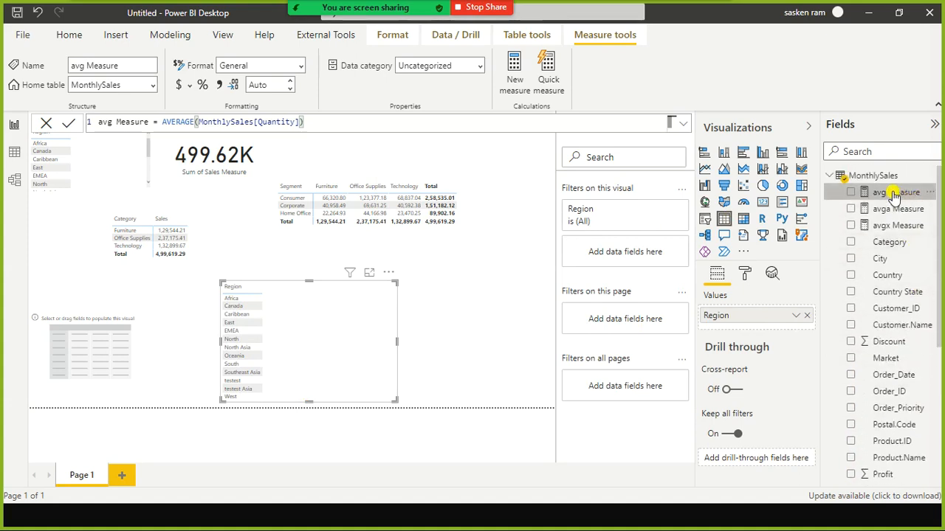
pyautogui.click(849, 193)
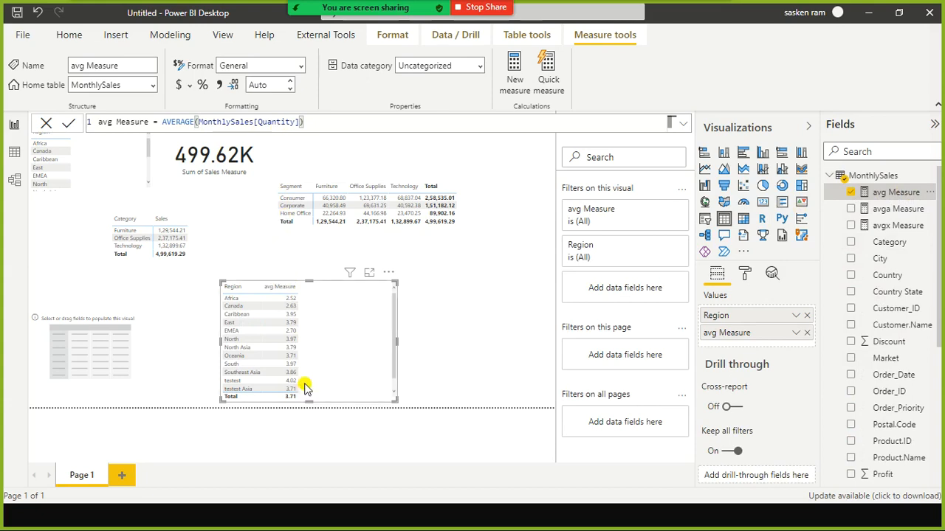
pyautogui.click(851, 209)
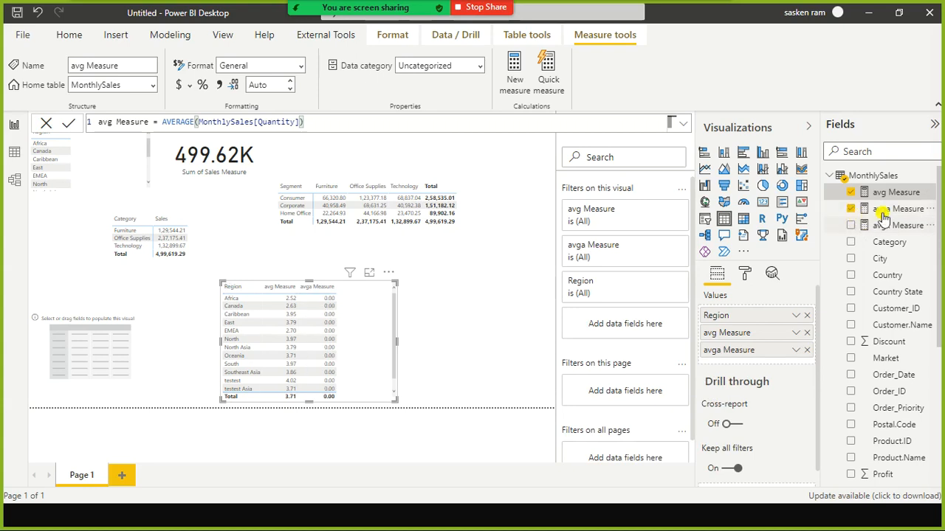
# Step: Redefine avga Measure as AVERAGEa(MonthlySales[Quantity]) and add avgx Measure to the Region table
pyautogui.click(888, 212)
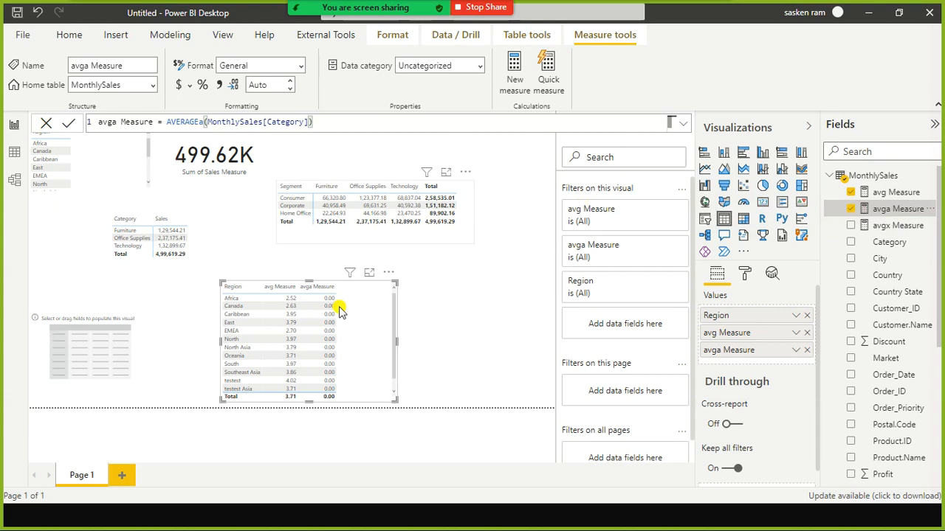
pyautogui.scroll(-1, 344, 299)
pyautogui.scroll(1, 344, 299)
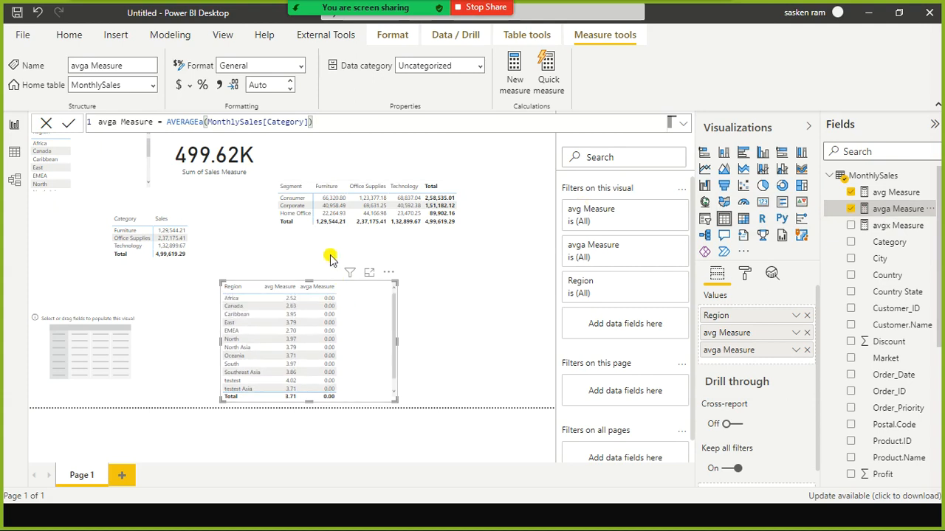
pyautogui.doubleClick(295, 124)
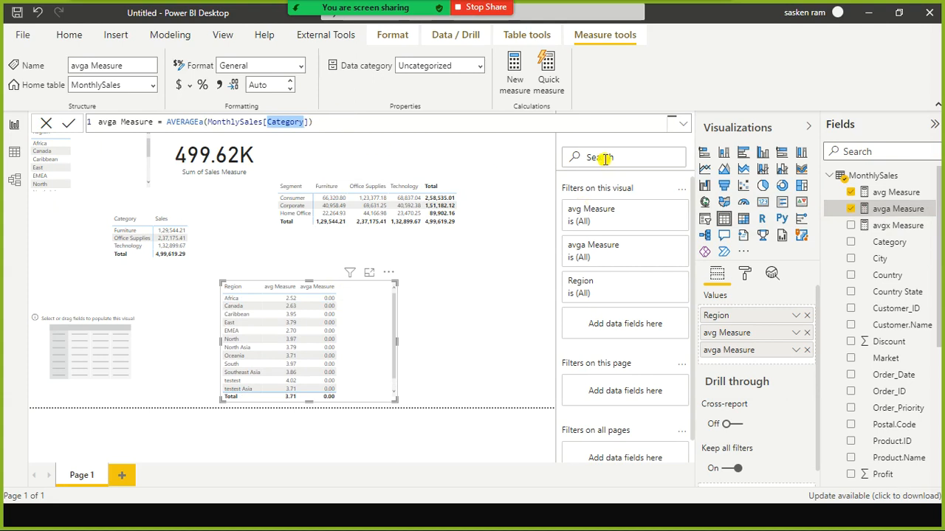
pyautogui.write('quan')
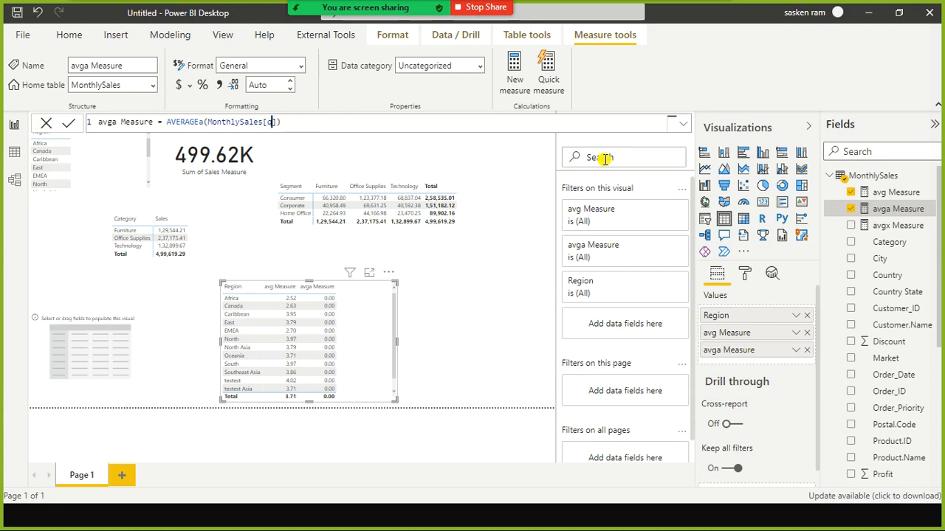
pyautogui.press('Tab')
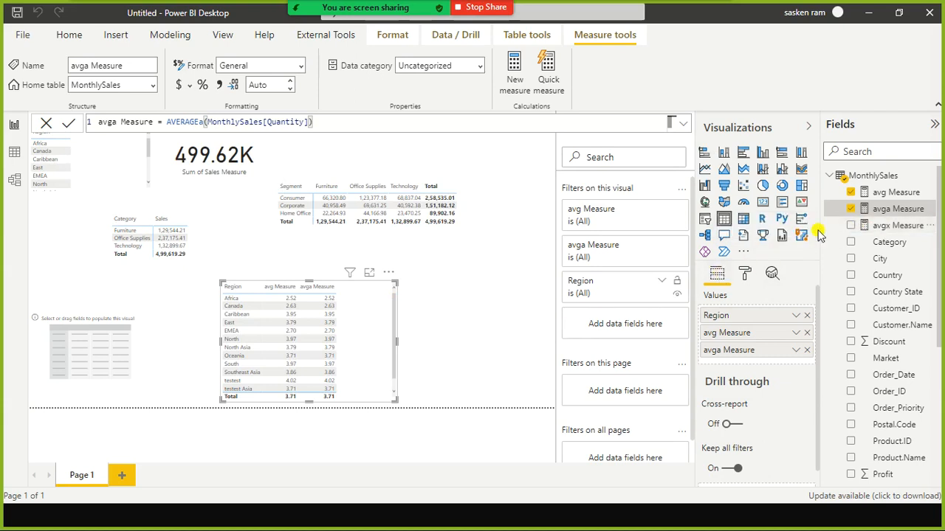
pyautogui.click(852, 224)
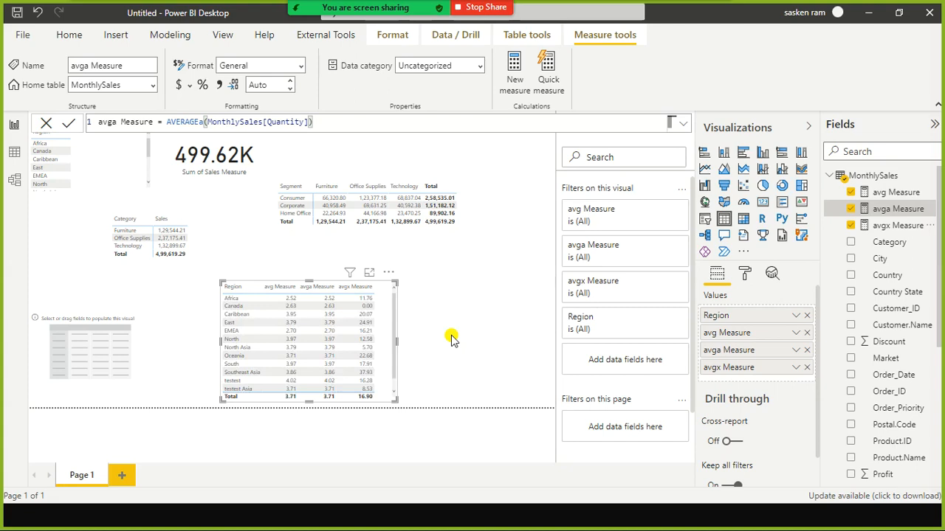
# Step: Fit the Region table to show all its rows below the segment matrix, and open the avgx Measure formula
pyautogui.moveTo(396, 342); pyautogui.dragTo(425, 284)
pyautogui.moveTo(325, 340); pyautogui.dragTo(336, 388)
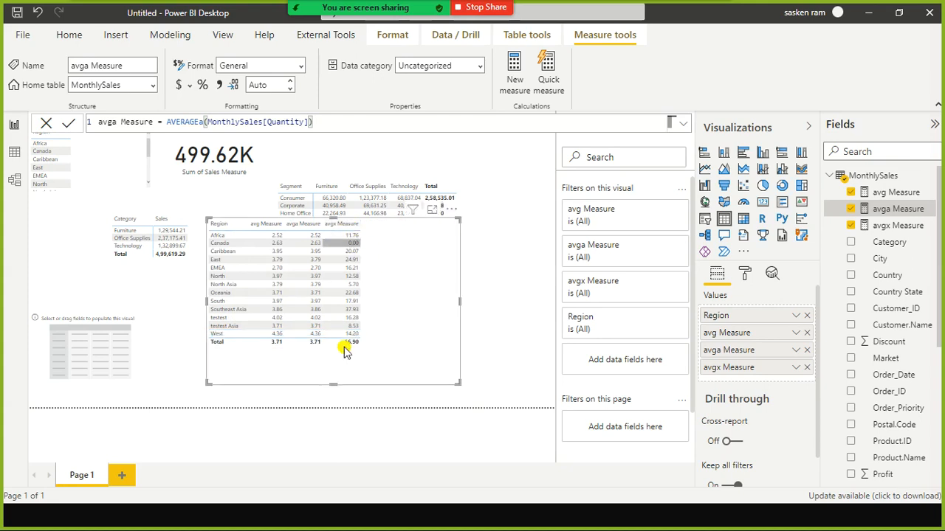
pyautogui.moveTo(363, 222)
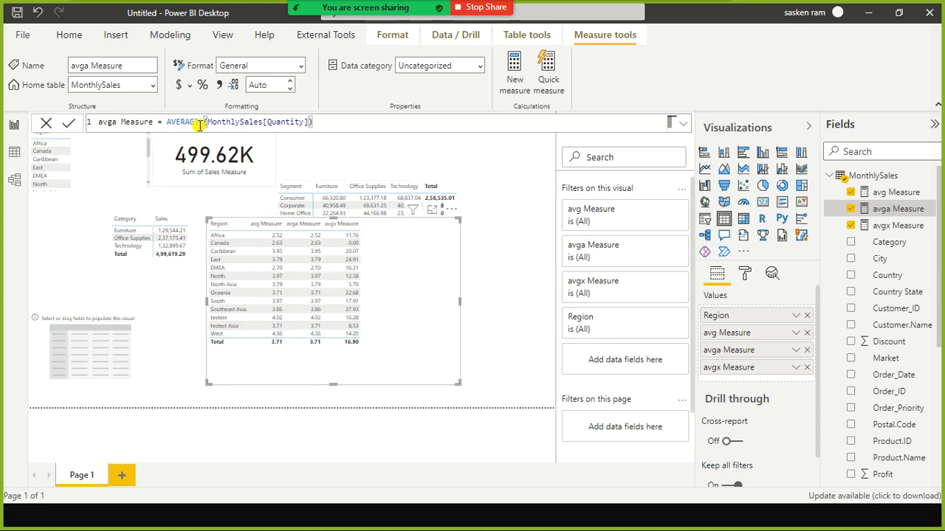
pyautogui.click(874, 225)
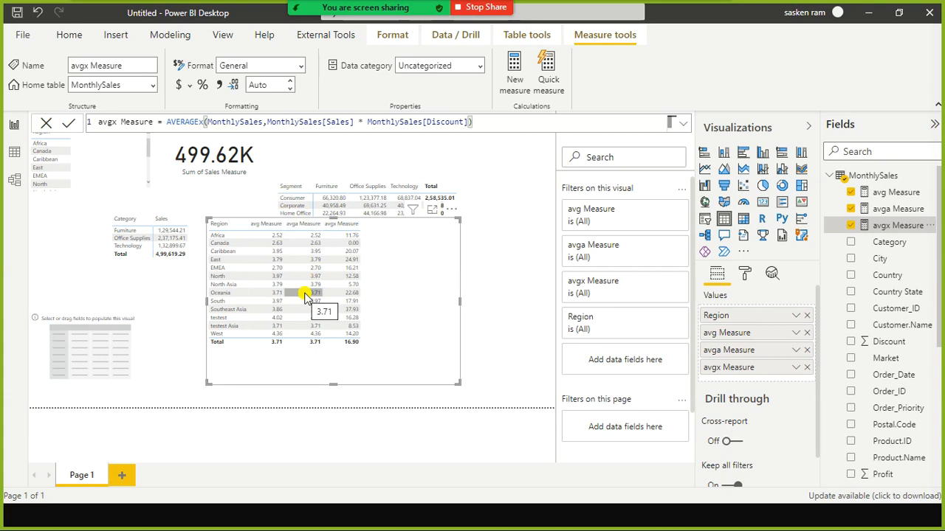
pyautogui.moveTo(334, 384); pyautogui.dragTo(342, 354)
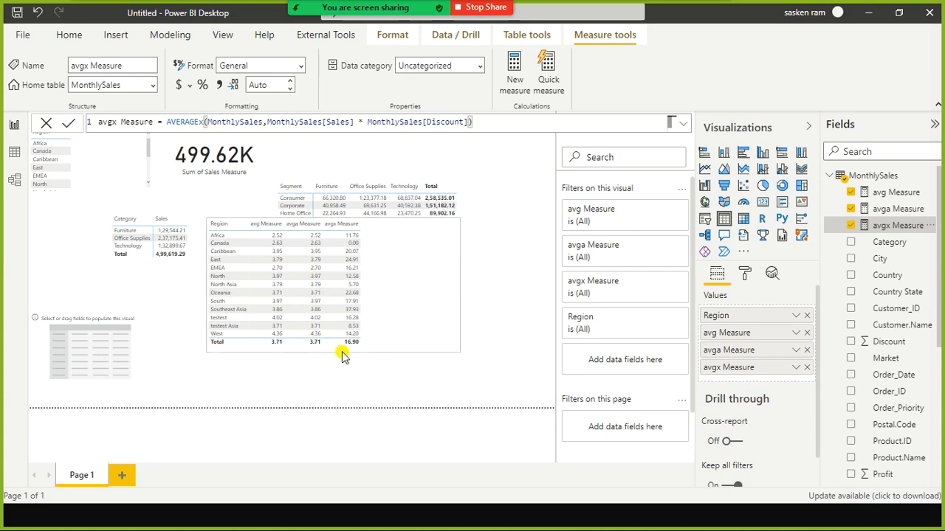
pyautogui.moveTo(406, 322); pyautogui.dragTo(408, 365)
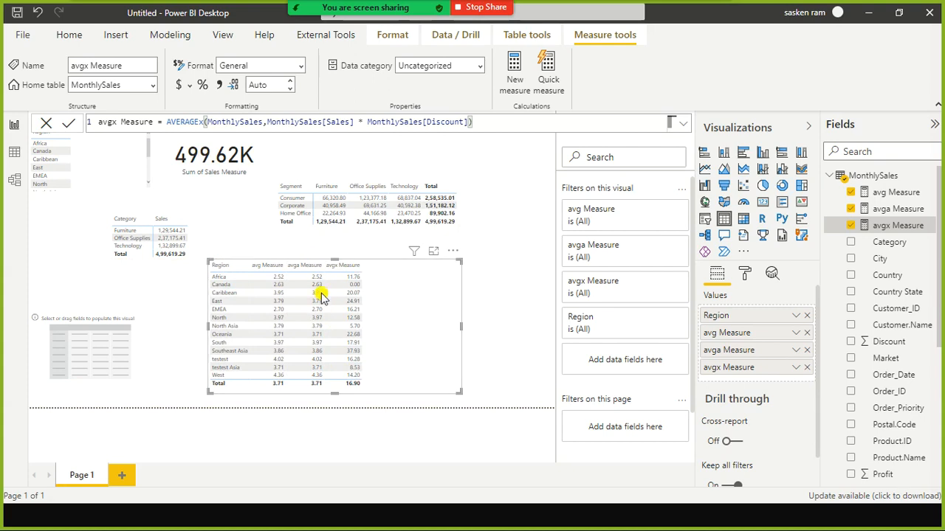
pyautogui.moveTo(352, 279)
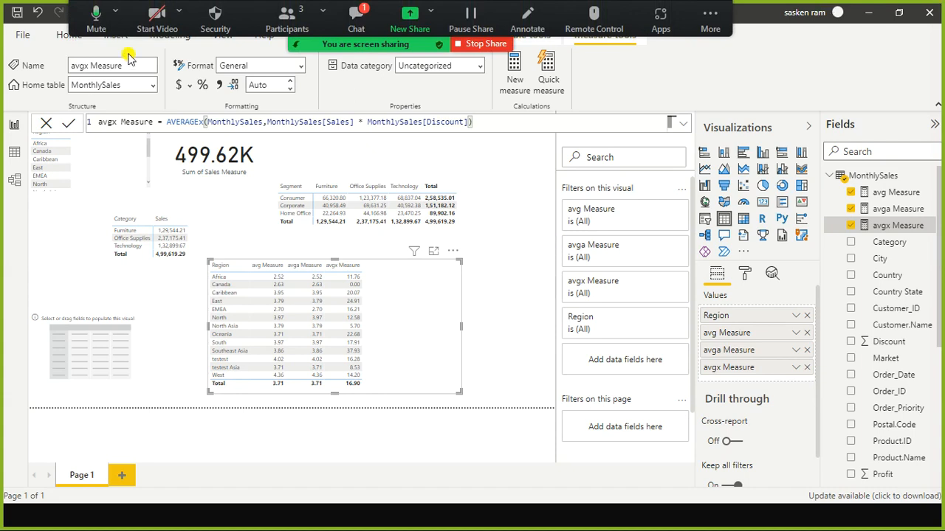
# Step: Read the participant's questions about AVERAGEA in the Zoom meeting chat and close the chat window
pyautogui.click(355, 21)
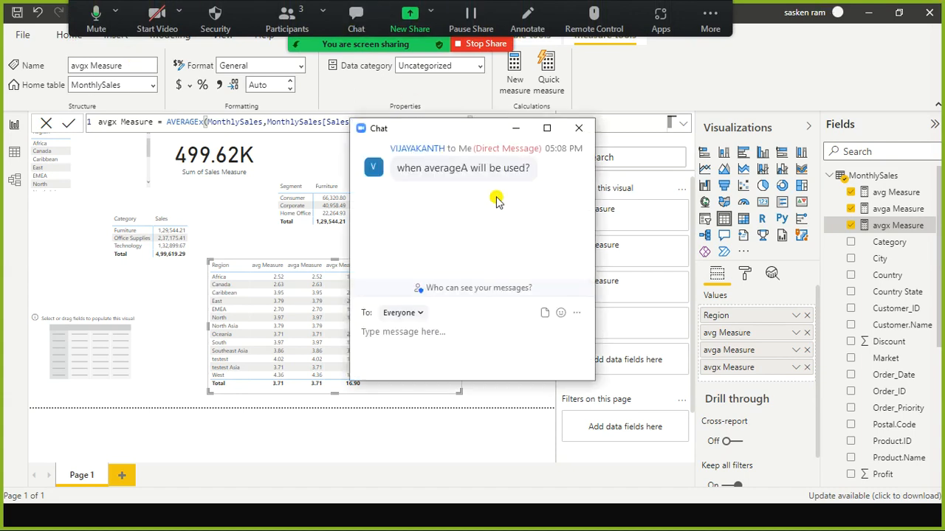
pyautogui.click(579, 132)
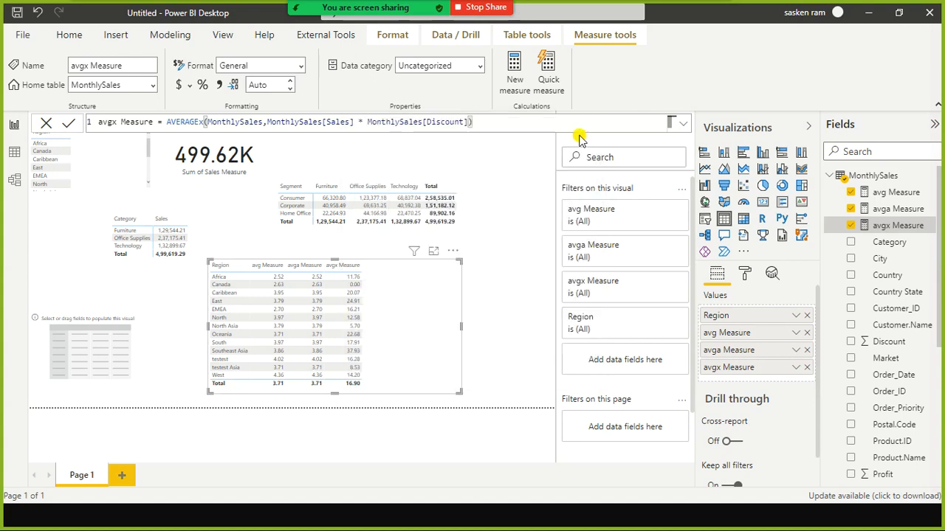
pyautogui.click(542, 192)
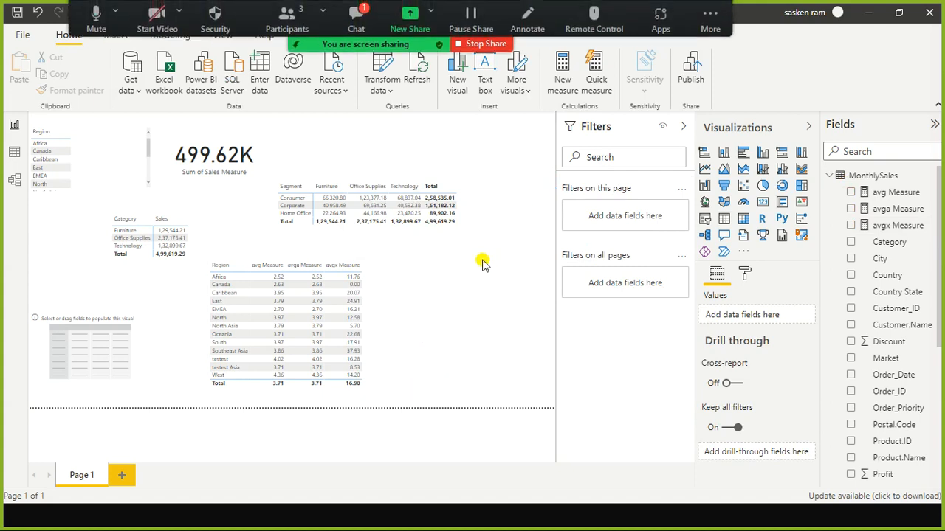
pyautogui.click(359, 15)
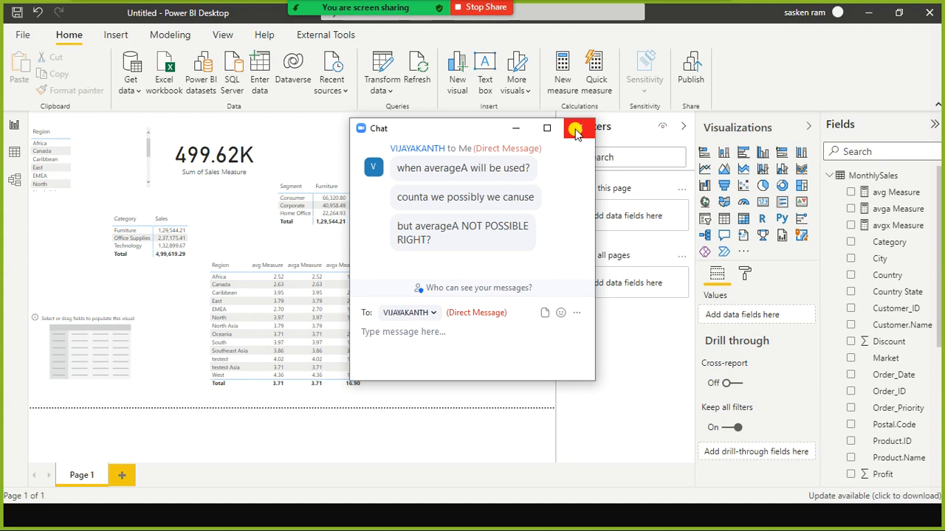
pyautogui.click(576, 130)
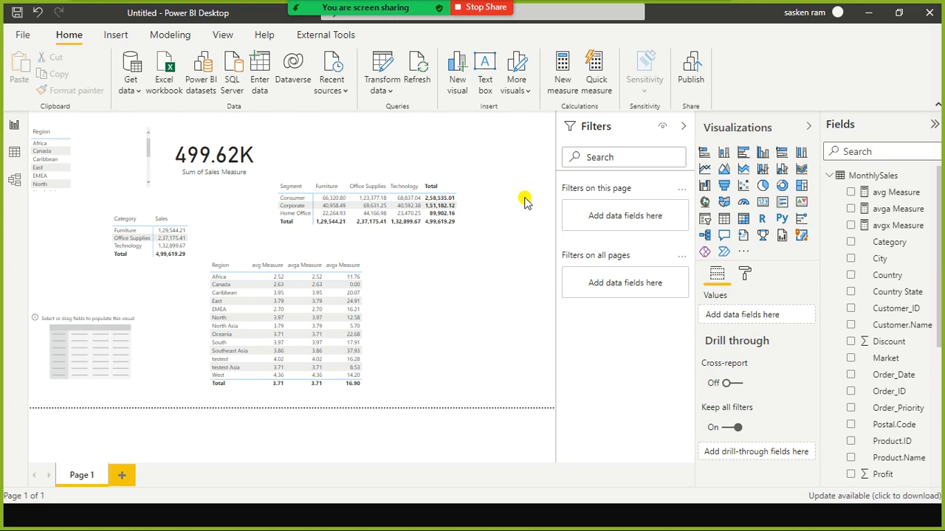
# Step: Switch to the PowerPoint presentation and run the slide show on the SUM and AVERAGE functions
pyautogui.hotkey('alt', 'Tab')
pyautogui.press('super')
pyautogui.press('Escape')
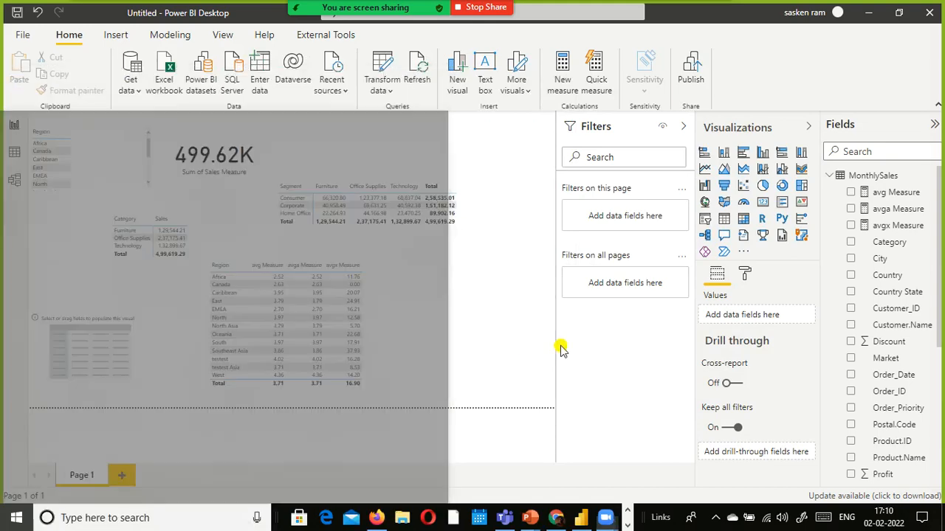
pyautogui.hotkey('alt', 'Tab')
pyautogui.press('Tab')
pyautogui.press('Tab')
pyautogui.press('Tab')
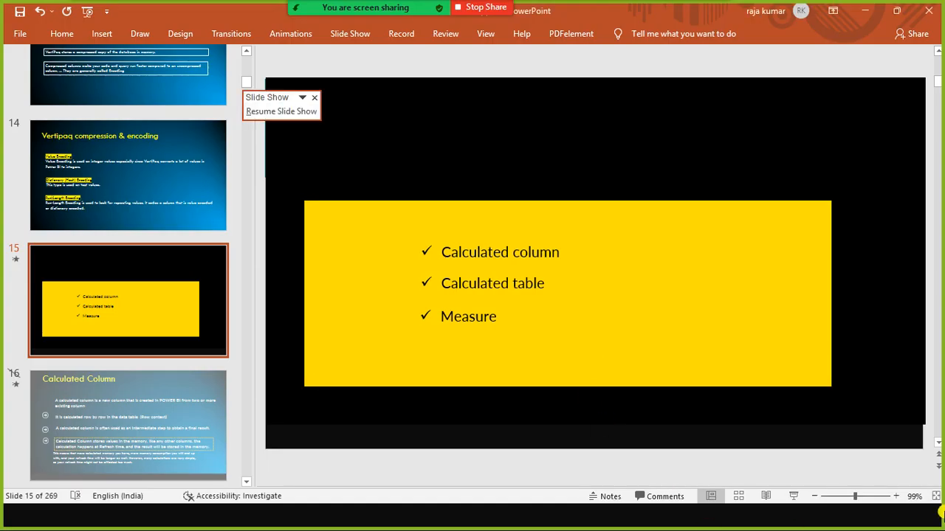
pyautogui.click(790, 497)
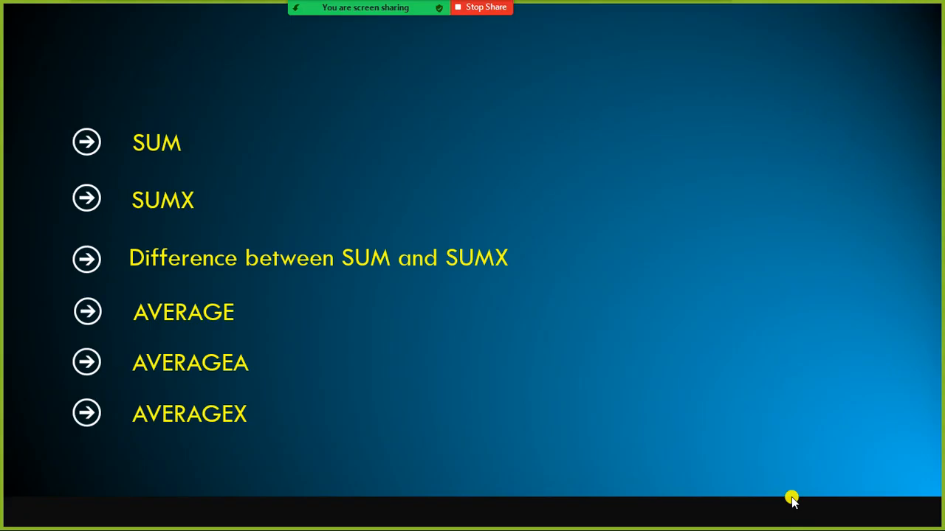
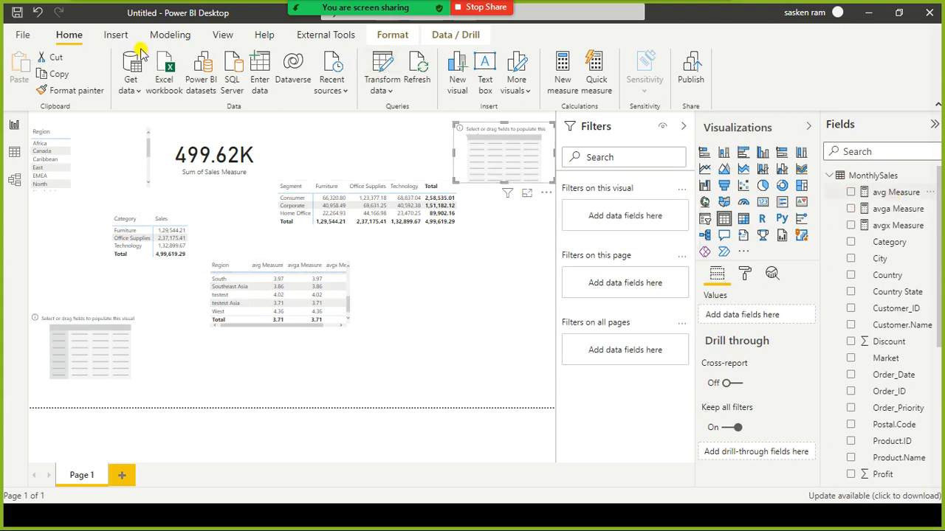
# Step: Create a new measure named ALL Measure and begin its formula with CALCULATE( [Sum of Sales Measure]
pyautogui.click(163, 36)
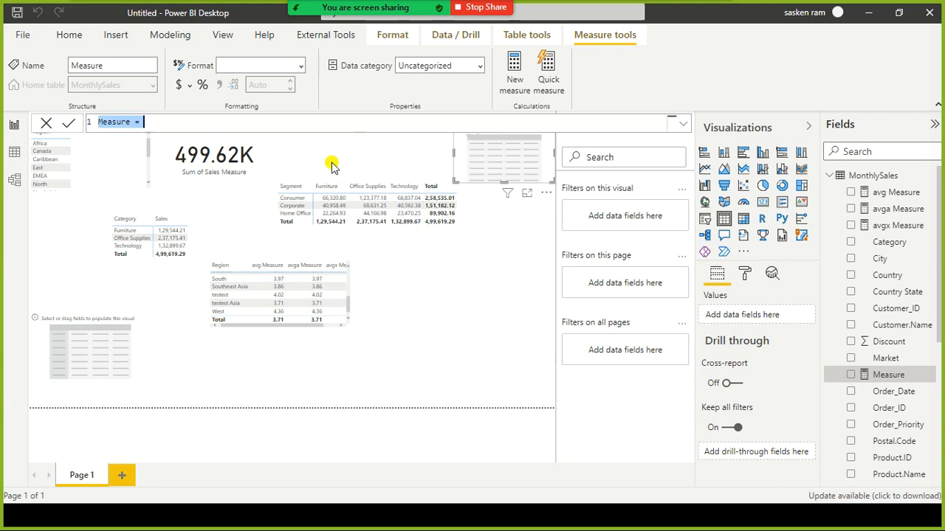
pyautogui.press('Left')
pyautogui.write('ALL ')
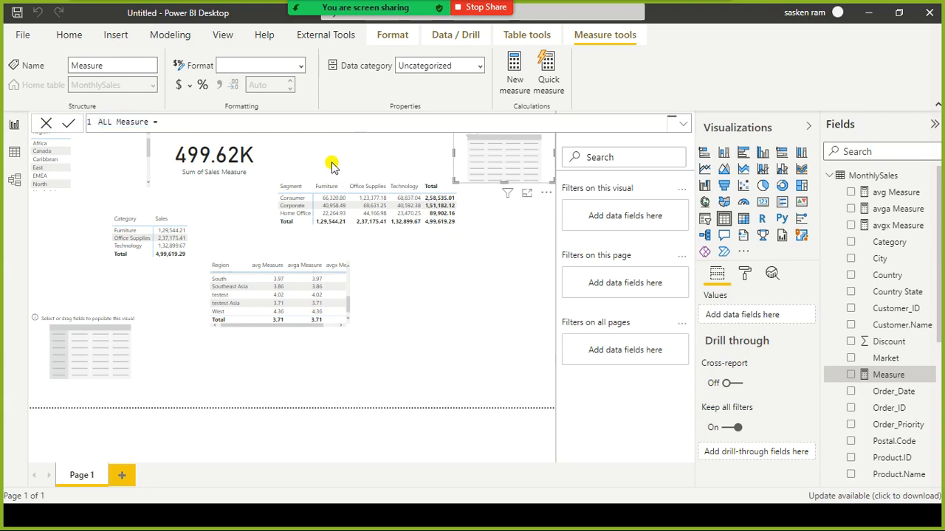
pyautogui.write('calcu')
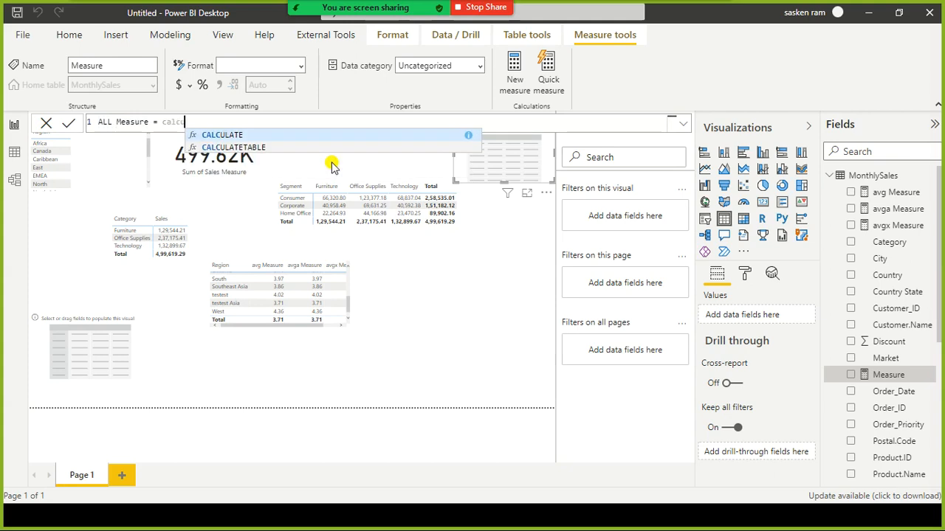
pyautogui.press('Tab')
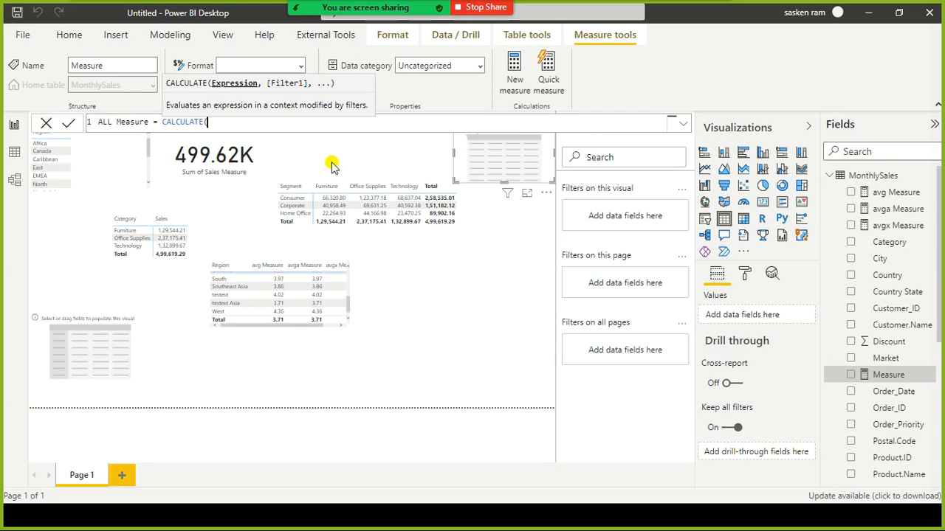
pyautogui.write('sum of')
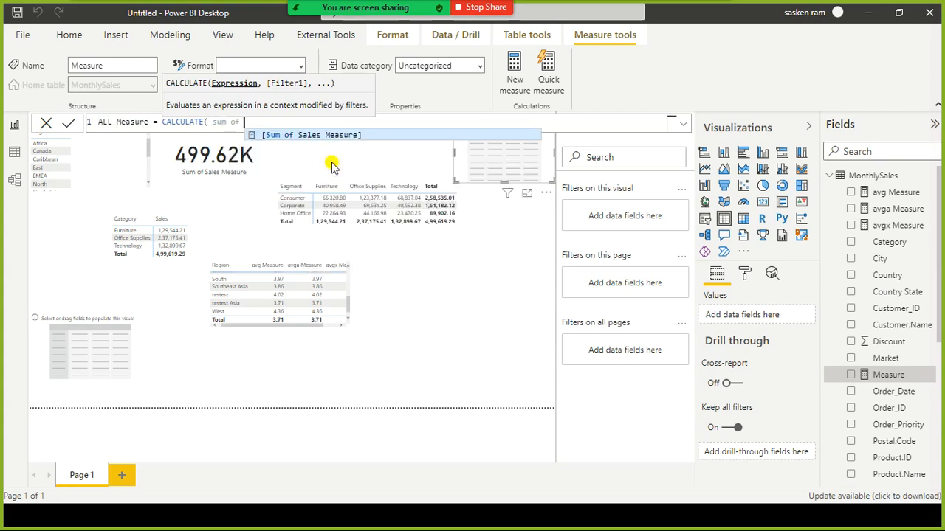
pyautogui.press('Tab')
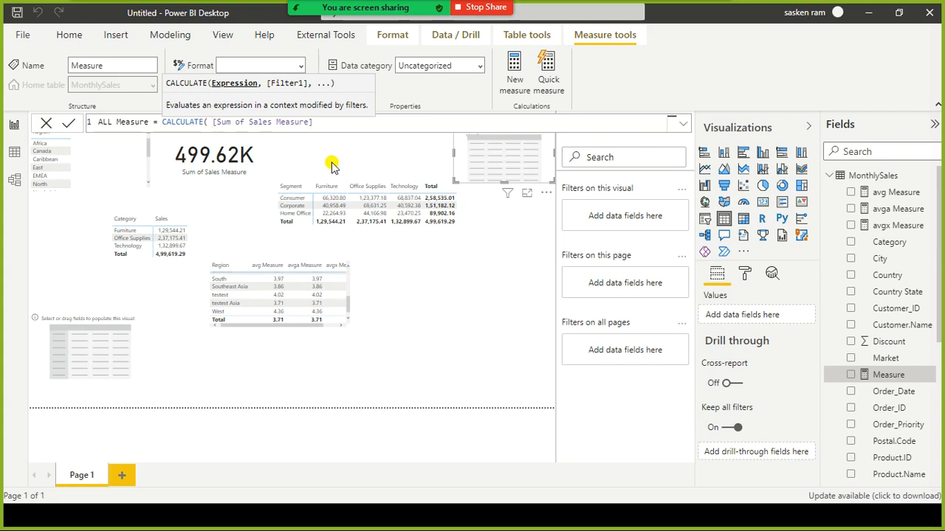
# Step: Add the filter argument all(MonthlySales[Category]) to the ALL Measure formula, close CALCULATE and commit the measure
pyautogui.write(',')
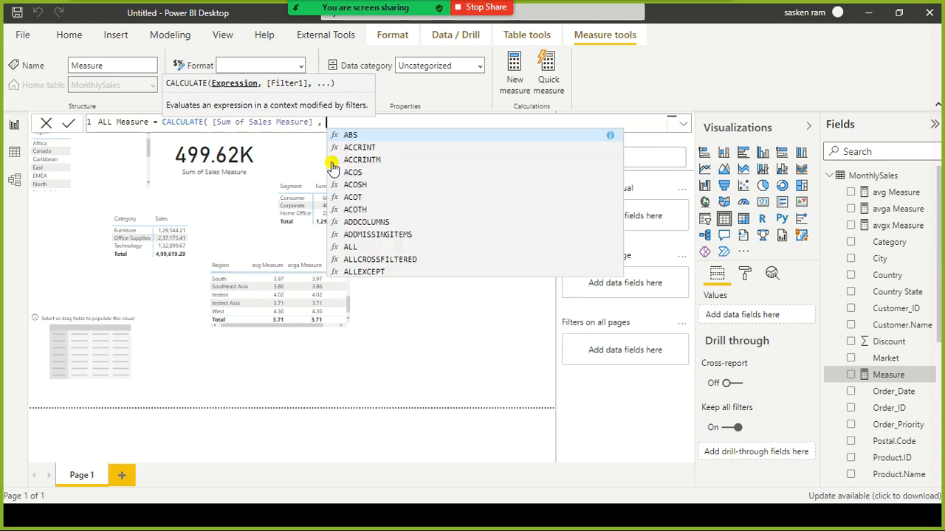
pyautogui.write(' all')
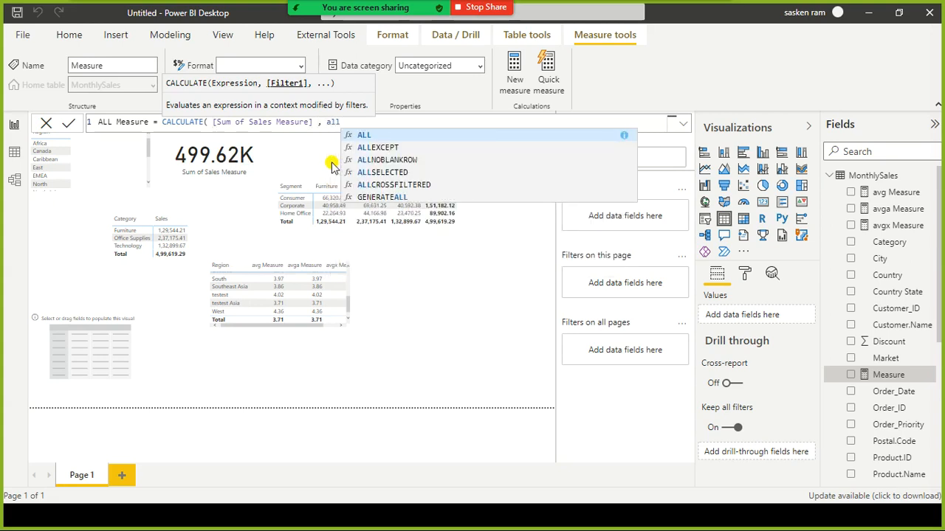
pyautogui.write('(')
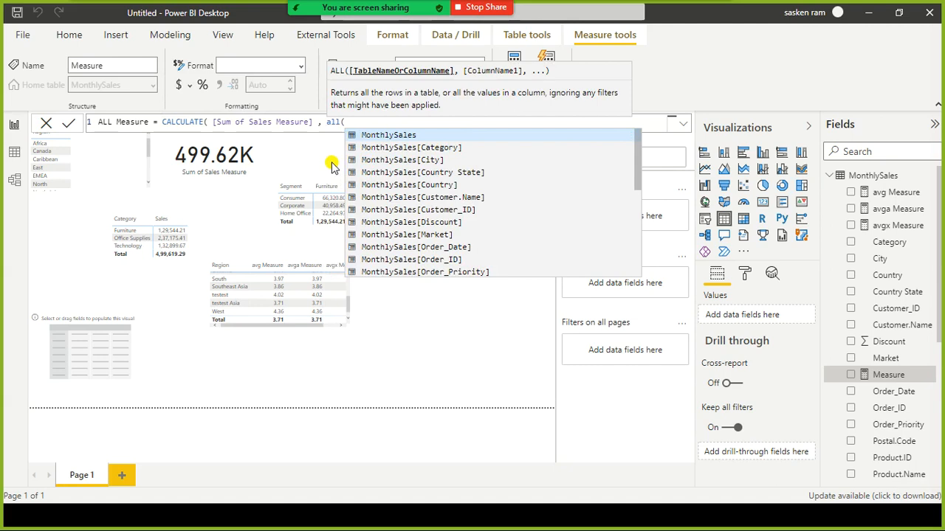
pyautogui.press('Down')
pyautogui.press('Tab')
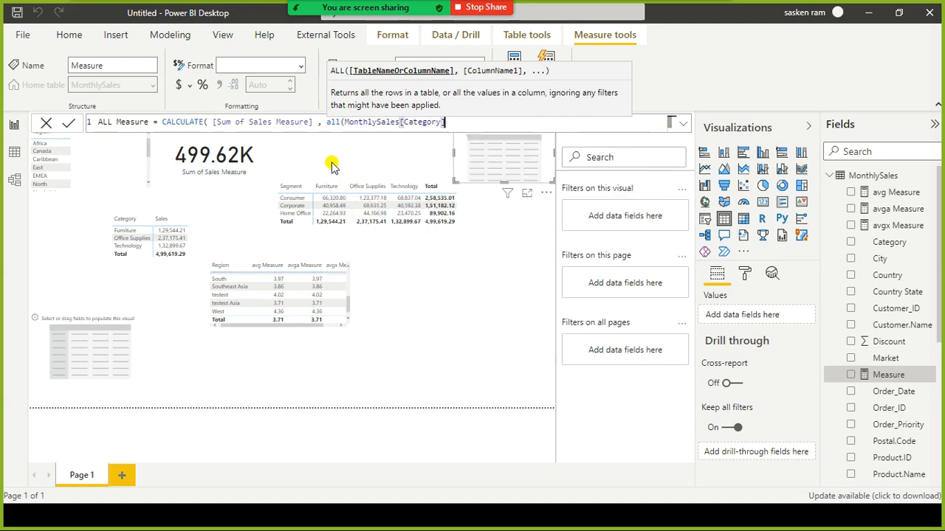
pyautogui.write(')')
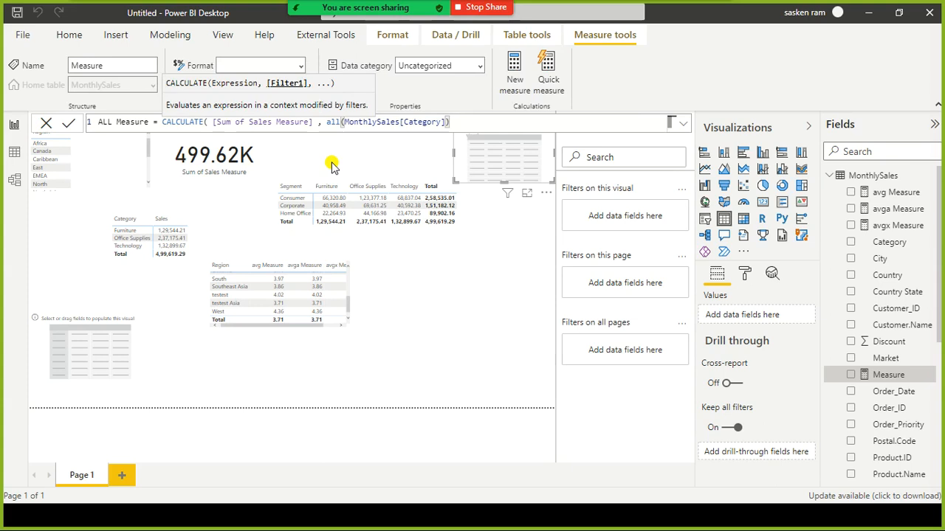
pyautogui.write(')')
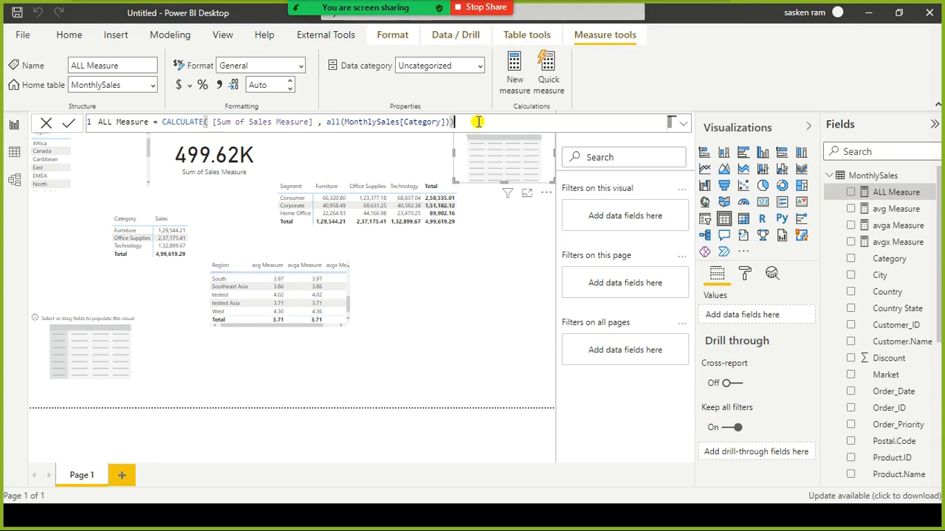
# Step: Copy the full ALL Measure definition and paste it into another new measure
pyautogui.hotkey('ctrl', 'a')
pyautogui.hotkey('ctrl', 'c')
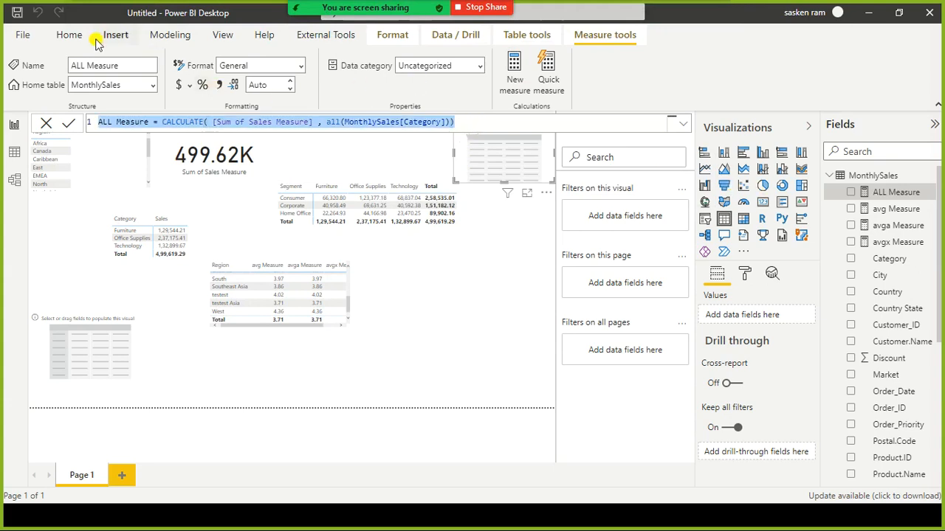
pyautogui.click(169, 35)
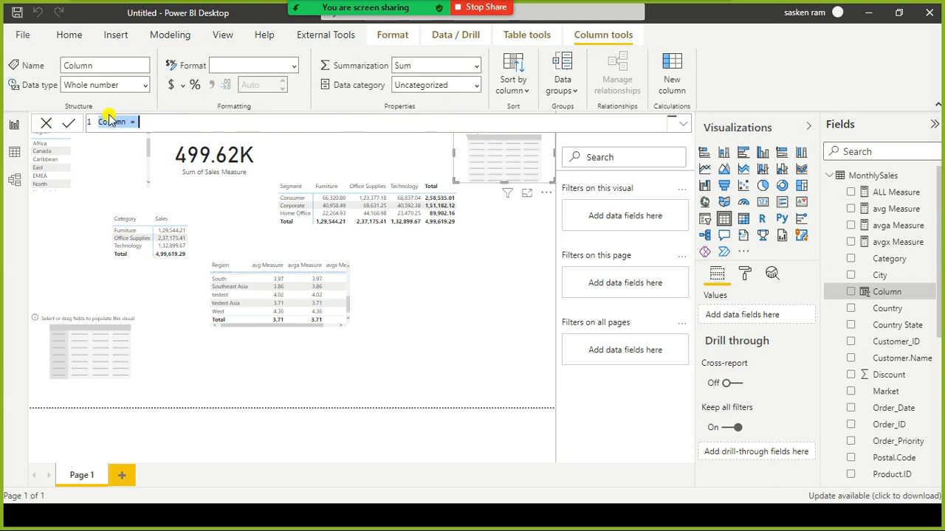
pyautogui.click(46, 124)
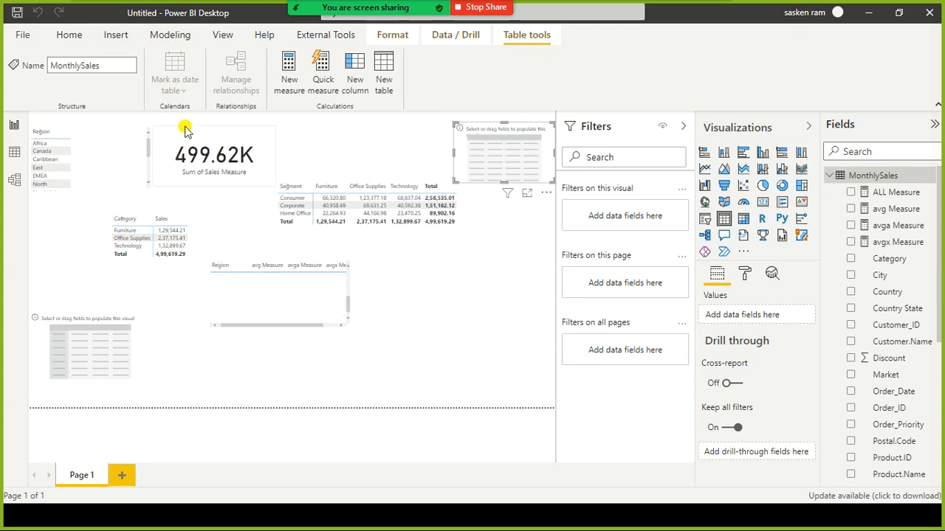
pyautogui.click(171, 35)
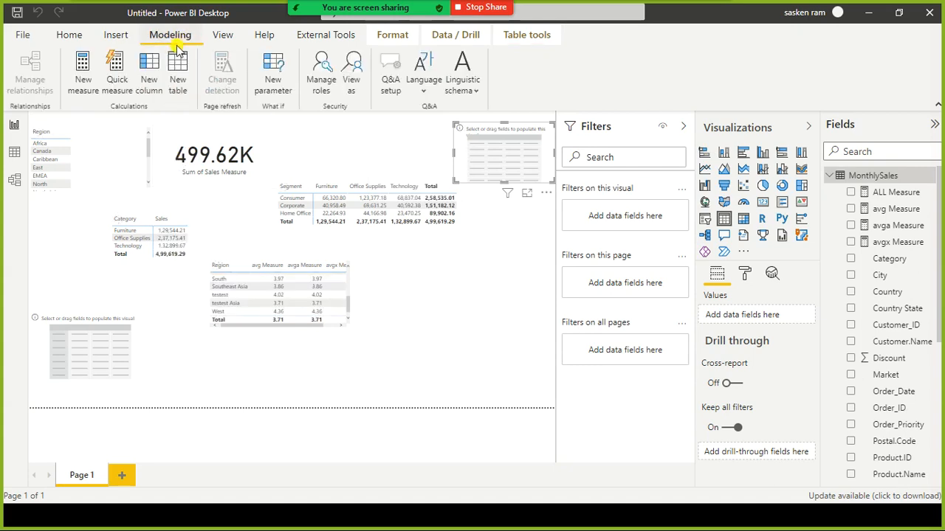
pyautogui.click(93, 86)
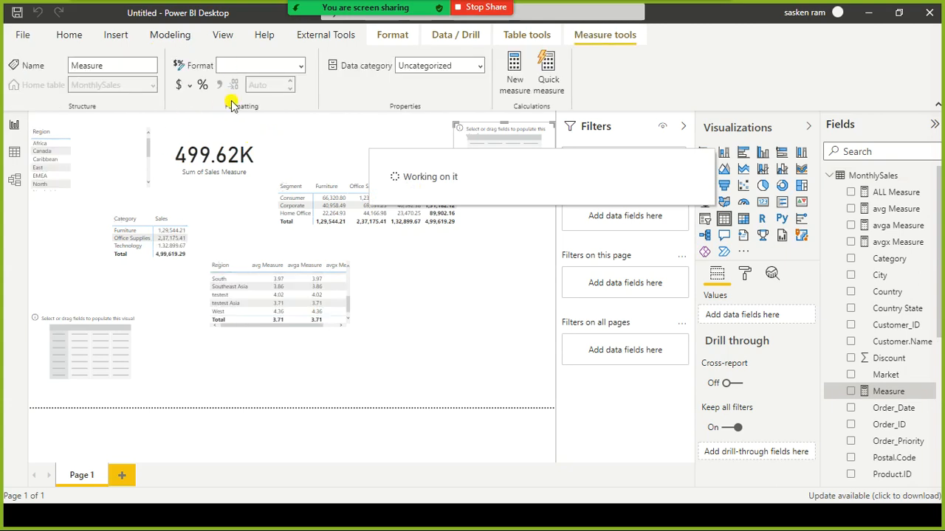
pyautogui.hotkey('ctrl', 'v')
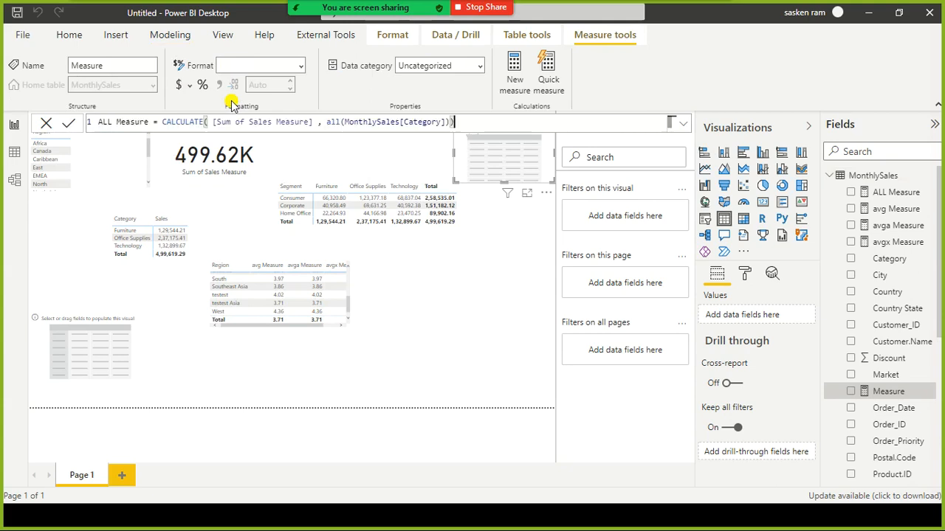
# Step: Rename the pasted measure to ALL Selected Measure in its formula
pyautogui.click(120, 121)
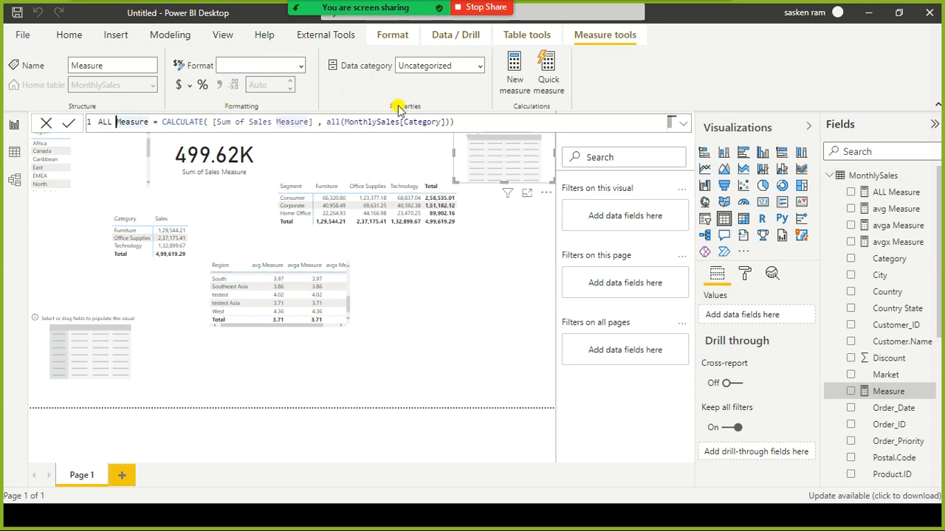
pyautogui.write('Selete')
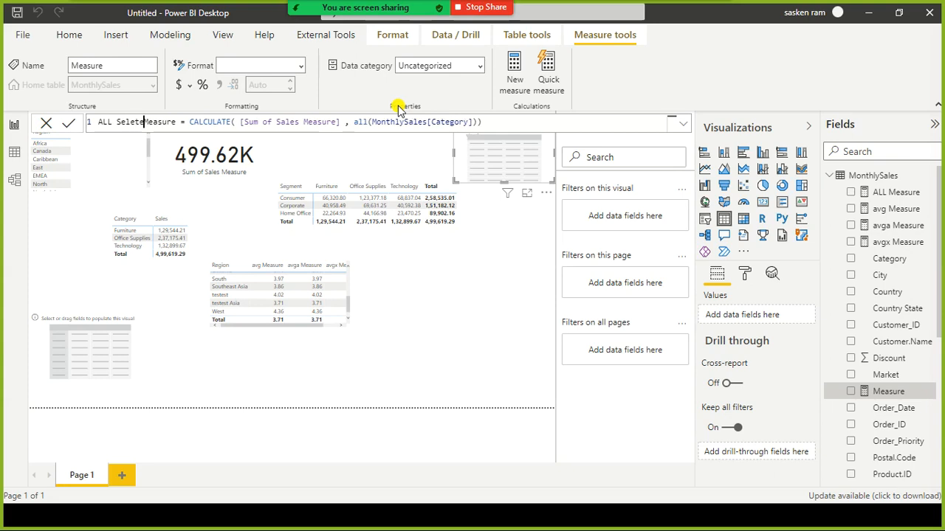
pyautogui.press('BackSpace')
pyautogui.press('BackSpace')
pyautogui.write('cted')
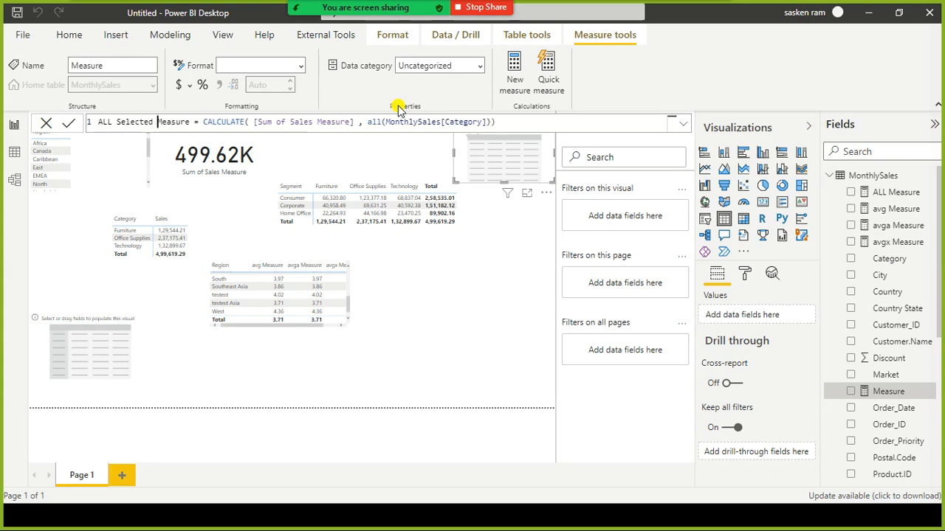
# Step: Replace the all function with ALLSELECTED on MonthlySales[Category] in the ALL Selected Measure formula and commit the measure
pyautogui.hotkey('ctrl', 'Right')
pyautogui.hotkey('ctrl', 'Right')
pyautogui.hotkey('ctrl', 'Right')
pyautogui.hotkey('ctrl', 'Right')
pyautogui.hotkey('ctrl', 'Right')
pyautogui.hotkey('ctrl', 'Right')
pyautogui.hotkey('ctrl', 'Right')
pyautogui.hotkey('ctrl', 'Right')
pyautogui.hotkey('ctrl', 'Right')
pyautogui.write('selected')
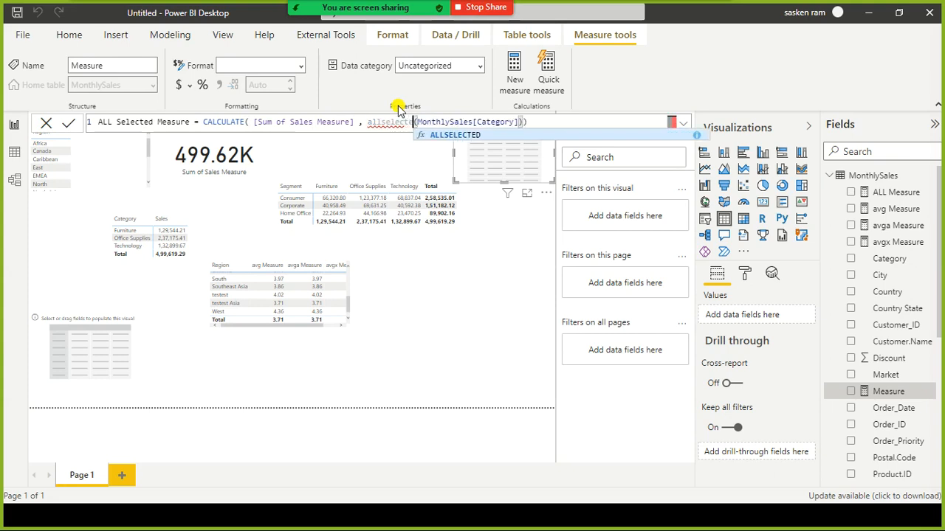
pyautogui.press('Tab')
pyautogui.press('End')
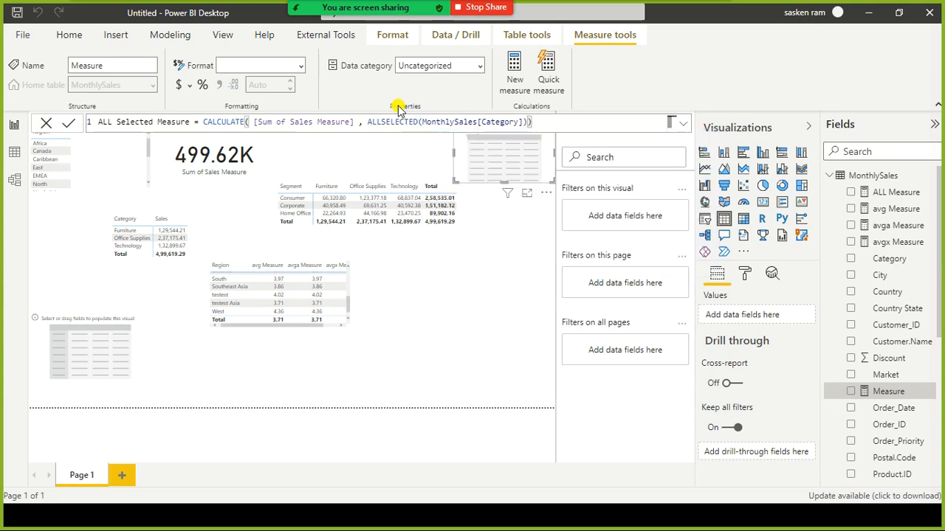
pyautogui.press('Return')
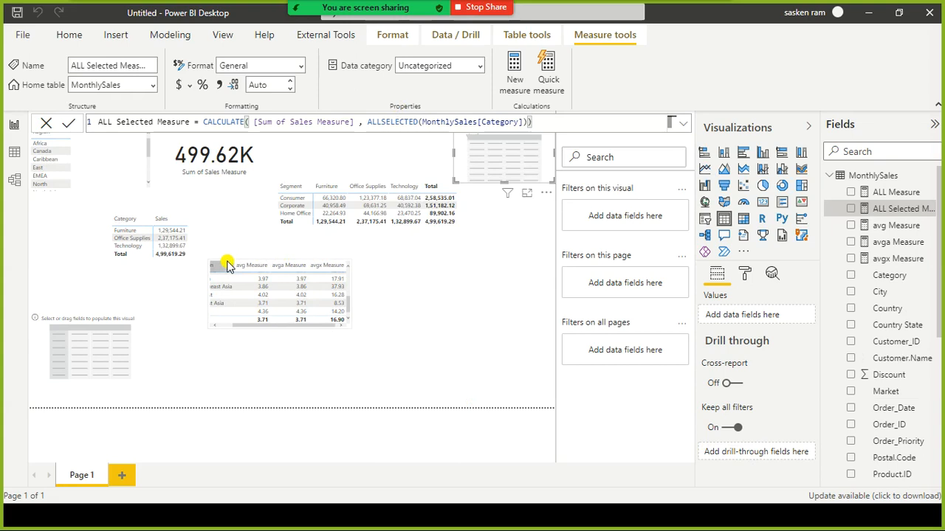
# Step: Remove the Region table showing the avg, avga and avgx measures from the report page
pyautogui.moveTo(321, 274)
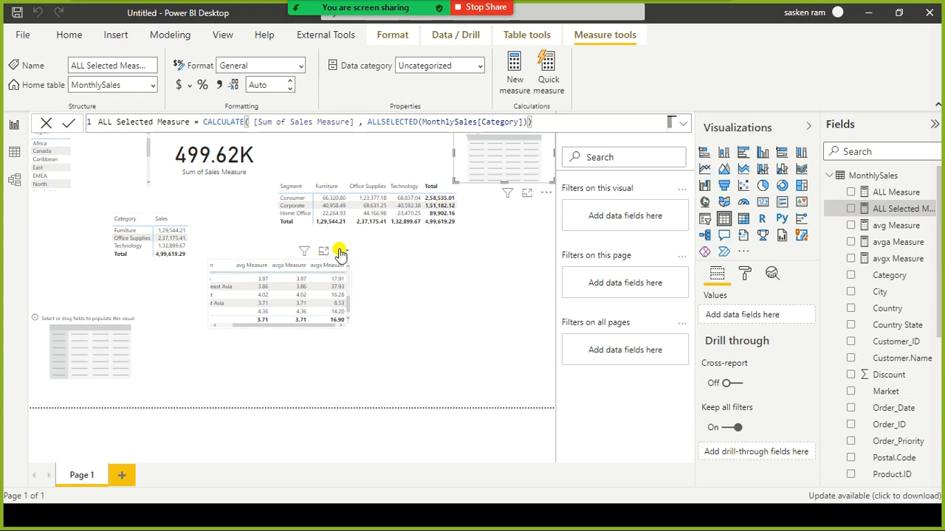
pyautogui.click(341, 253)
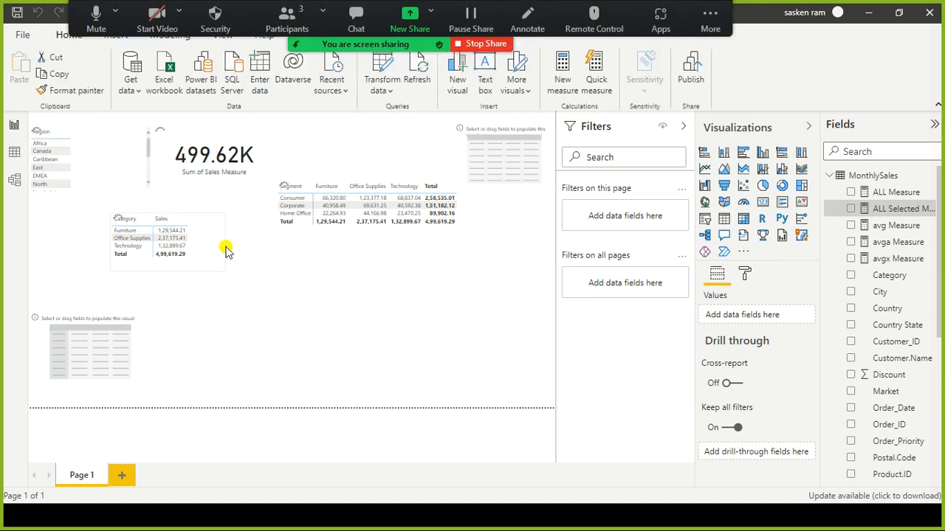
# Step: Widen the Category sales matrix and add ALL Measure to its values
pyautogui.click(224, 247)
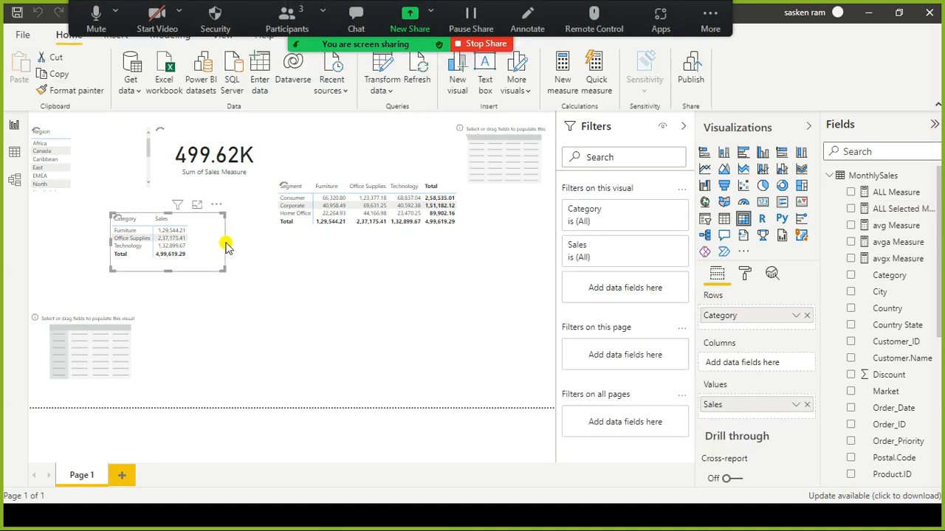
pyautogui.moveTo(224, 244); pyautogui.dragTo(304, 242)
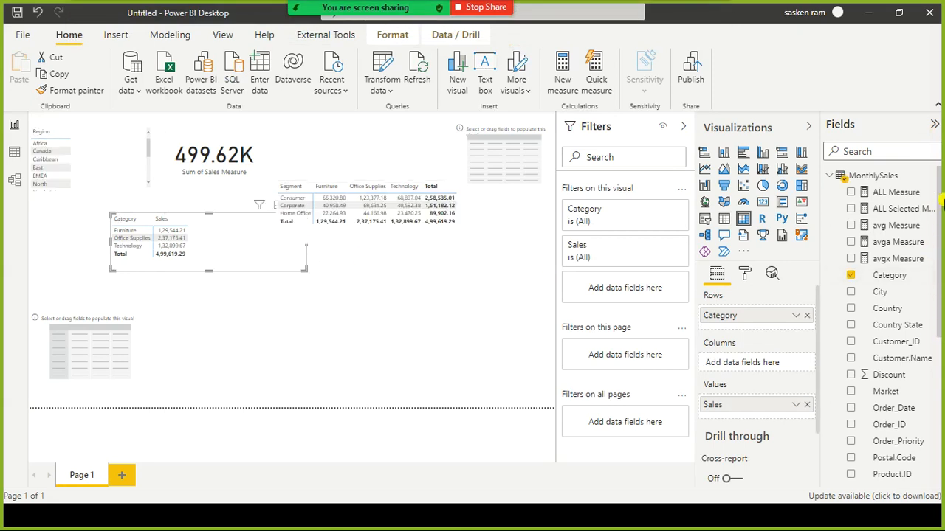
pyautogui.moveTo(864, 193); pyautogui.dragTo(246, 240)
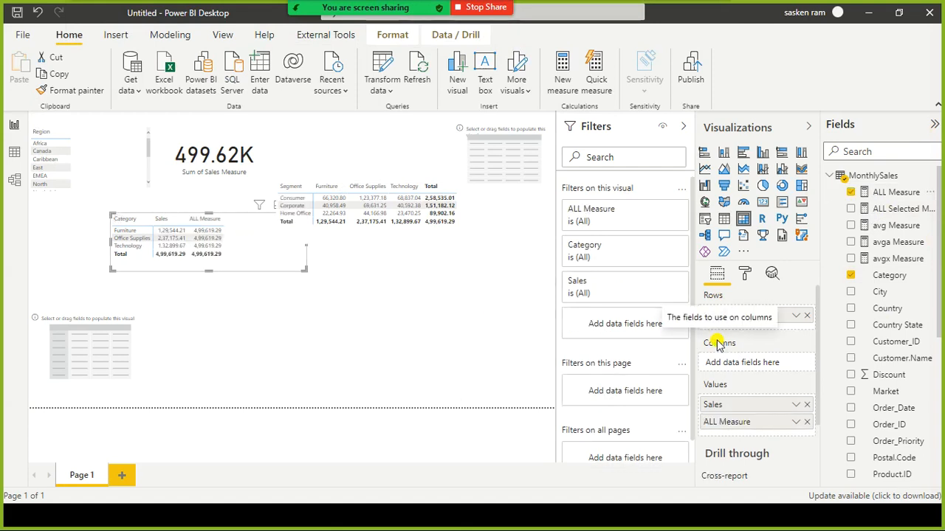
# Step: Remove the Segment by Category matrix and add ALL Selected Measure to the values of the Category sales matrix
pyautogui.moveTo(896, 208); pyautogui.dragTo(280, 242)
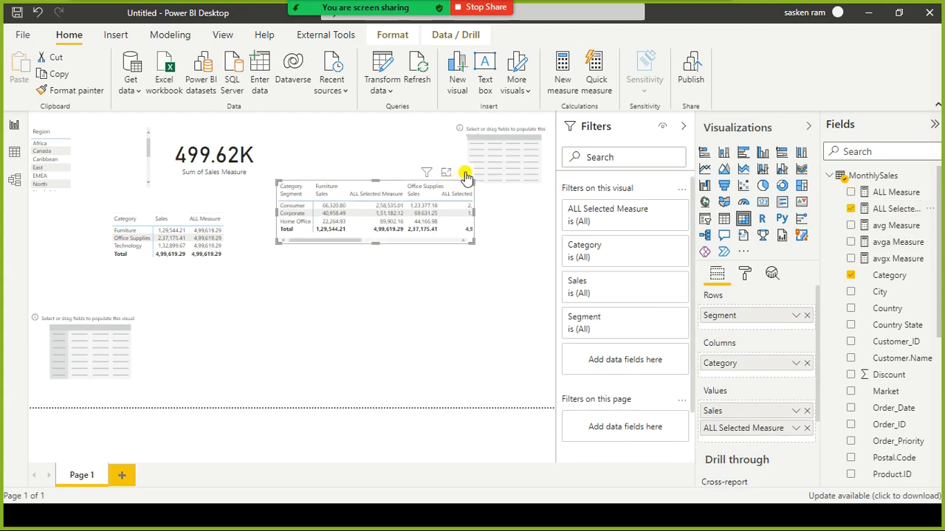
pyautogui.click(464, 173)
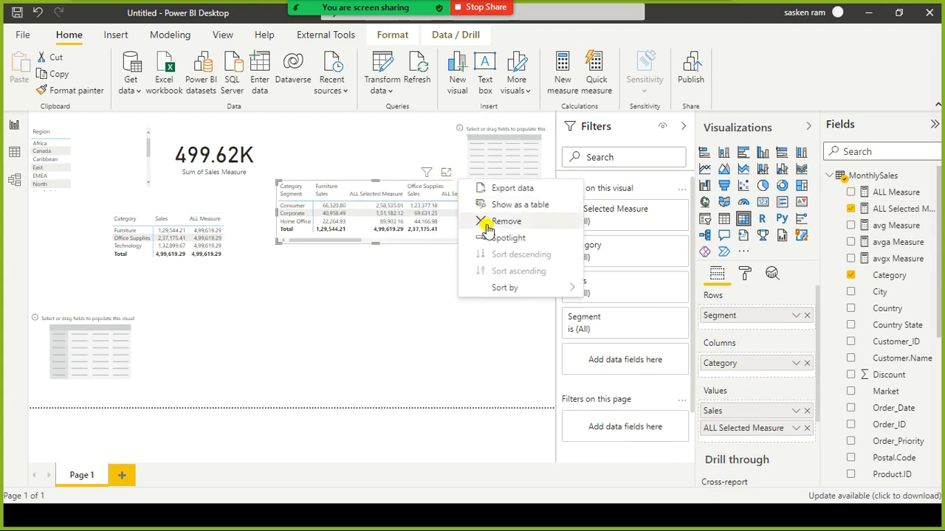
pyautogui.click(467, 221)
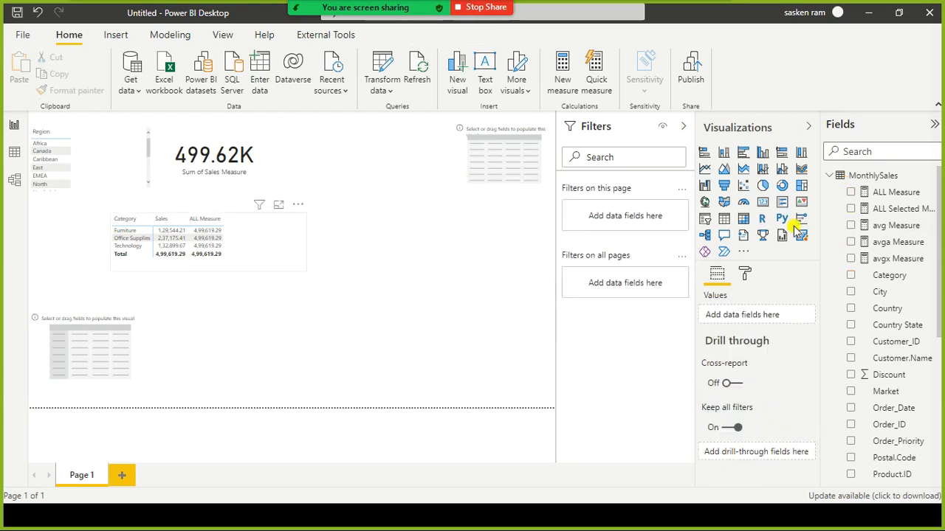
pyautogui.click(247, 249)
pyautogui.click(850, 209)
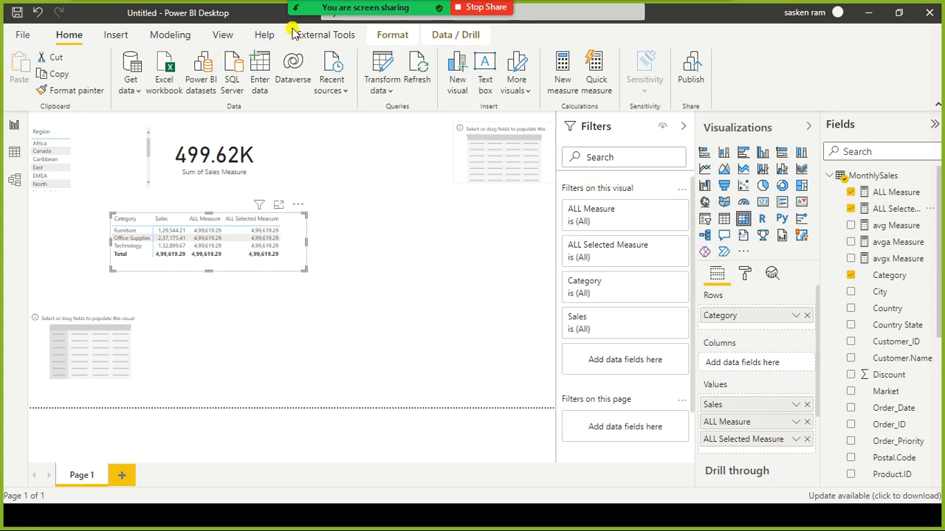
# Step: Insert a slicer on the Category field beside the Category matrix and nudge the matrix slightly down
pyautogui.click(443, 298)
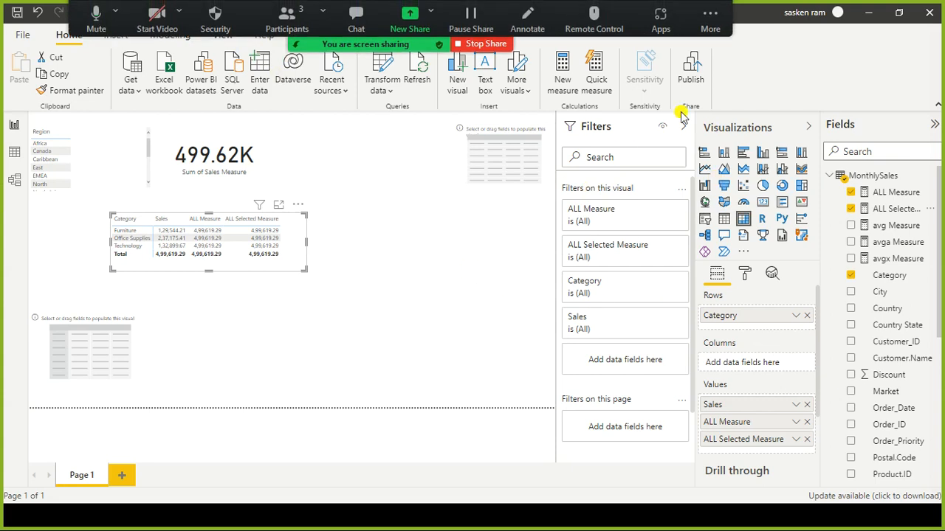
pyautogui.click(706, 221)
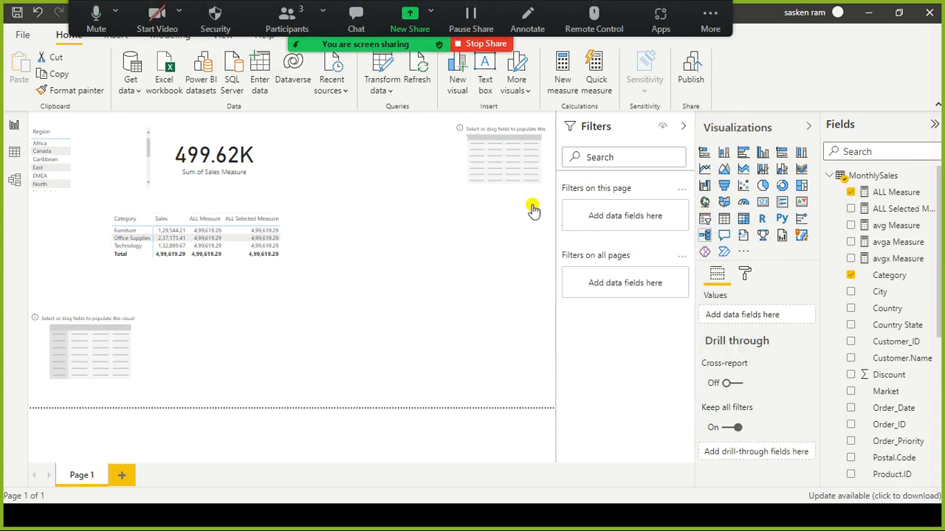
pyautogui.moveTo(353, 175); pyautogui.dragTo(406, 193)
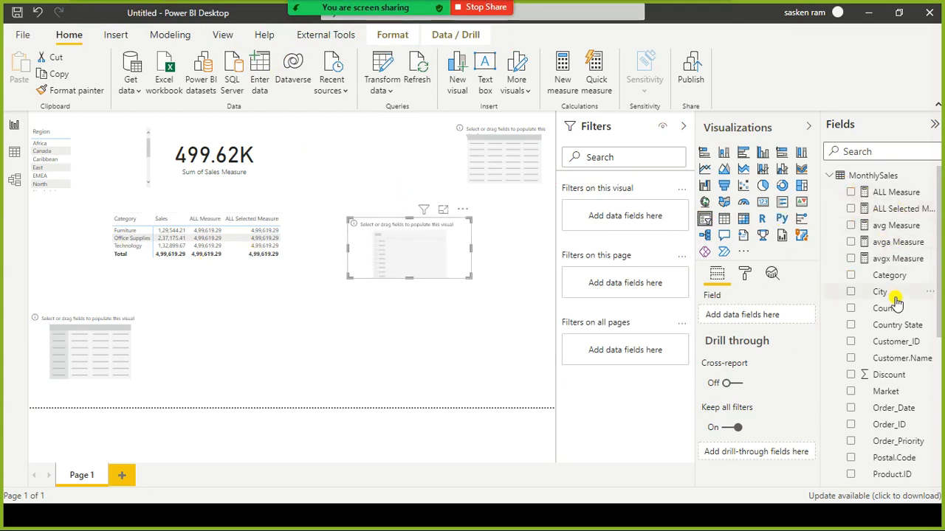
pyautogui.click(852, 276)
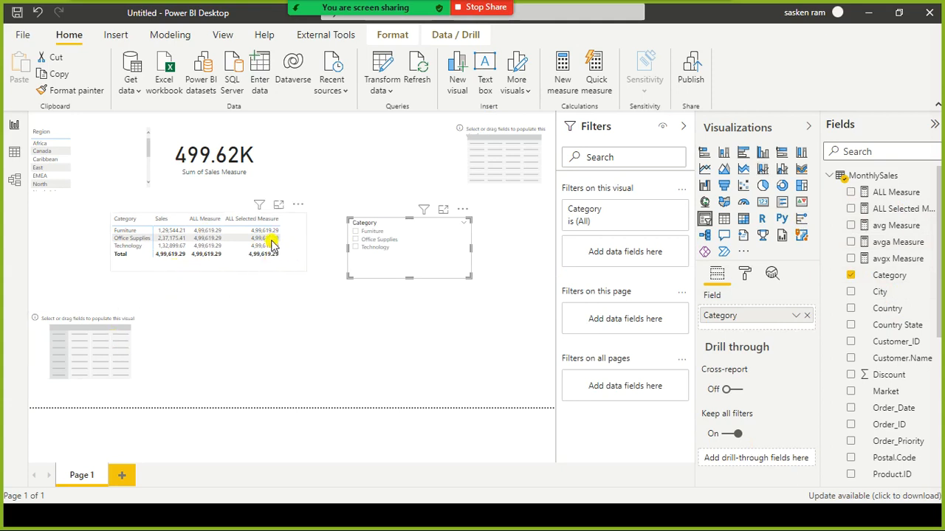
pyautogui.click(300, 257)
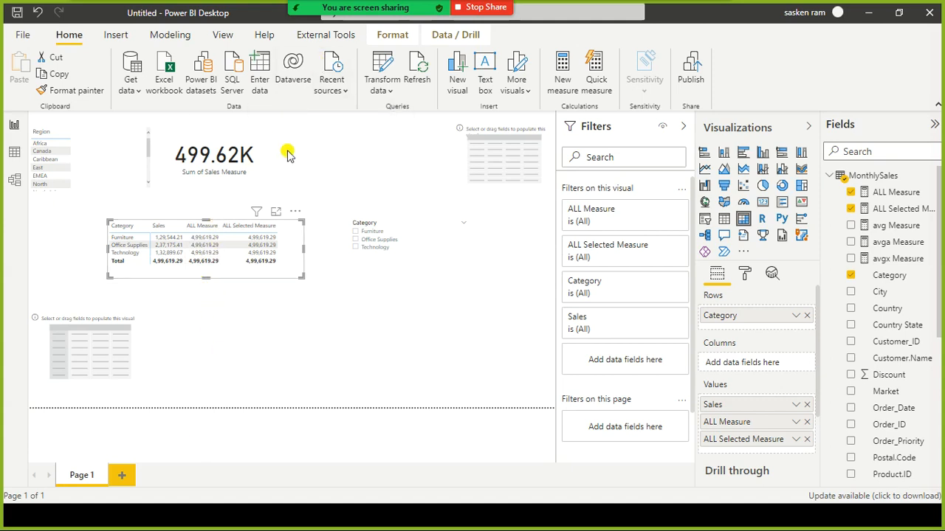
# Step: Show the ALL Measure formula, and filter the report to Furniture and Technology with the Category slicer
pyautogui.click(895, 190)
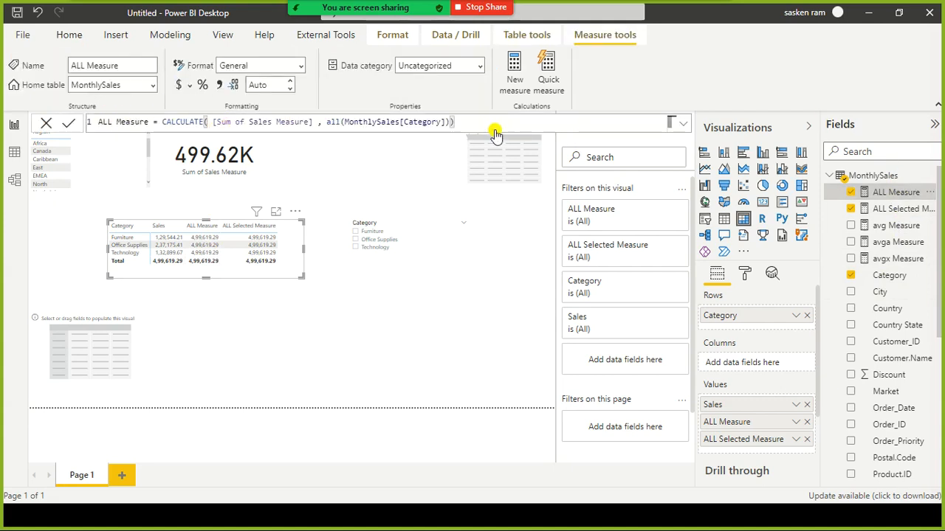
pyautogui.click(423, 122)
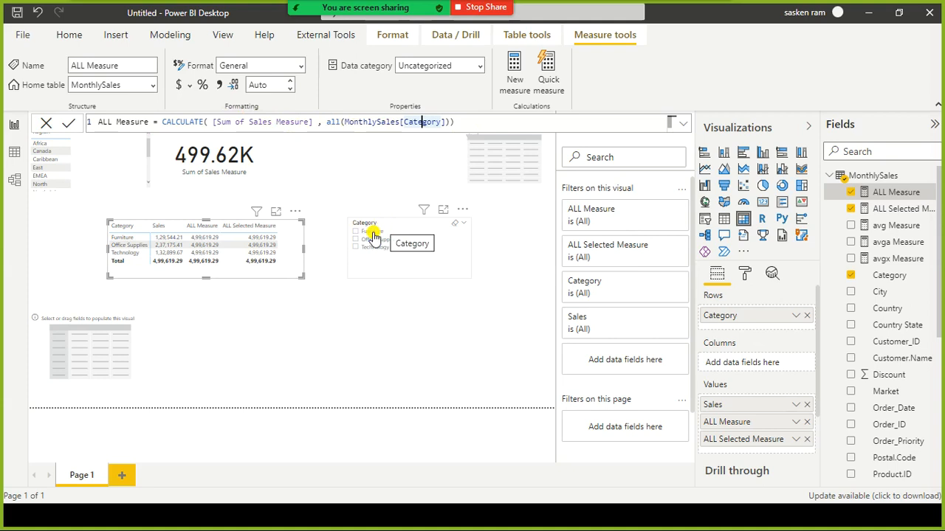
pyautogui.click(356, 252)
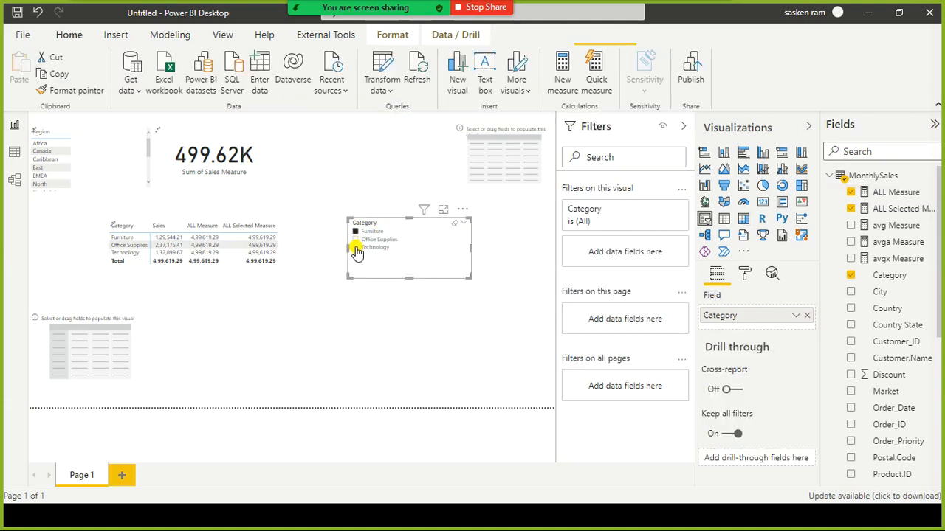
pyautogui.click(357, 252)
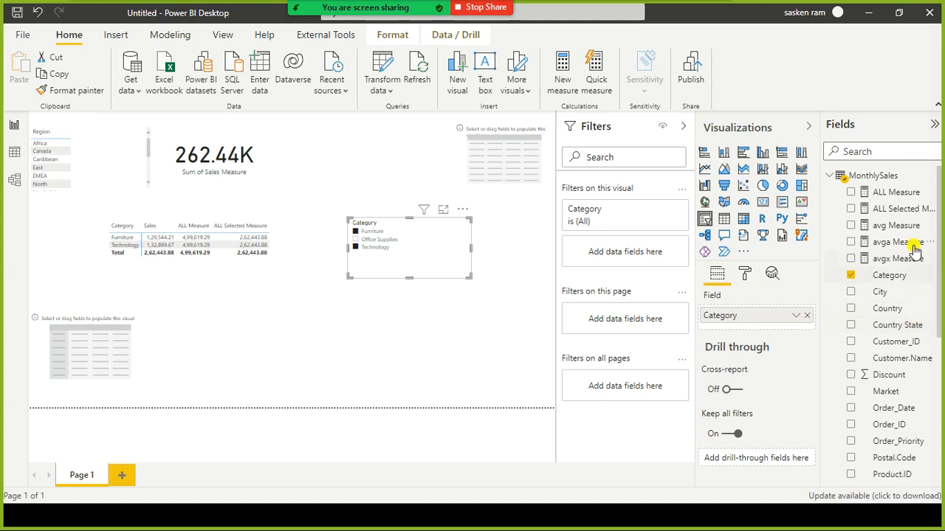
# Step: Compare the formulas of ALL Selected Measure and ALL Measure
pyautogui.click(900, 210)
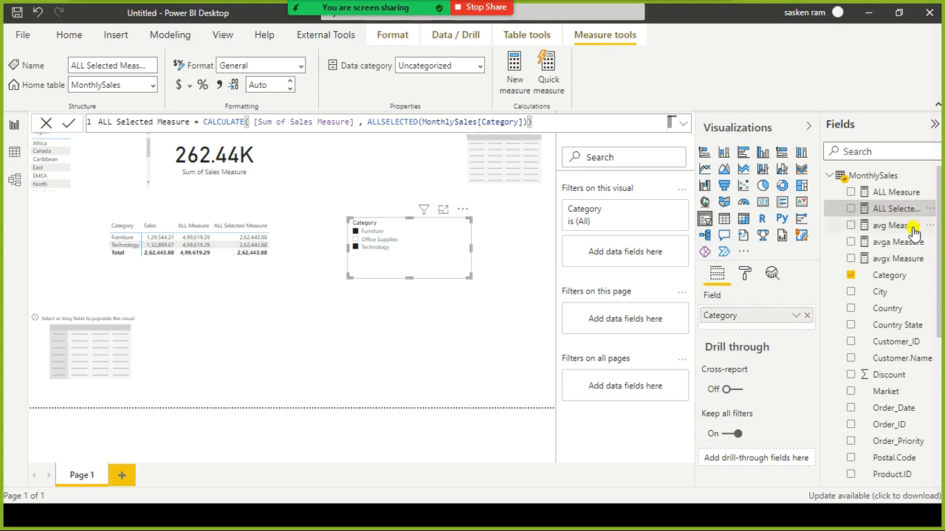
pyautogui.scroll(-3, 914, 237)
pyautogui.scroll(3, 912, 244)
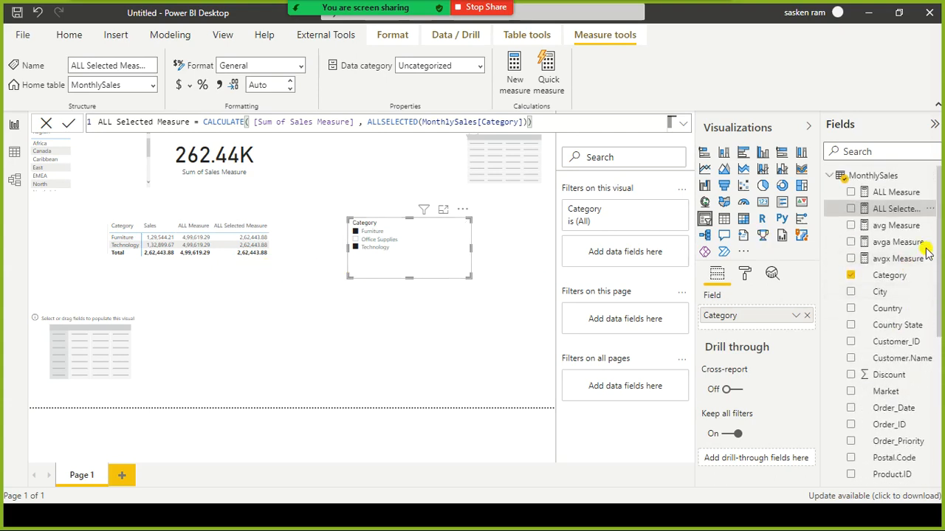
pyautogui.click(902, 195)
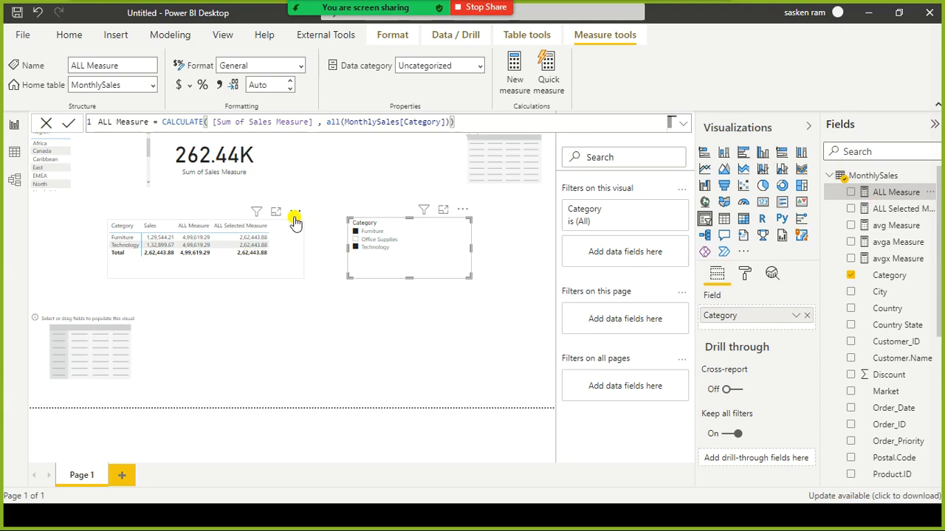
# Step: Clear the Category slicer and select Furniture and Technology again
pyautogui.click(452, 232)
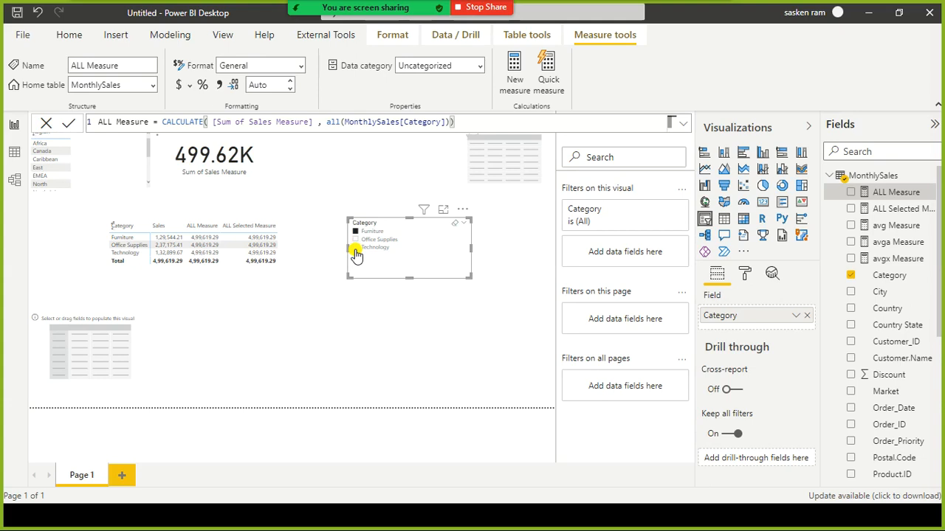
pyautogui.click(355, 251)
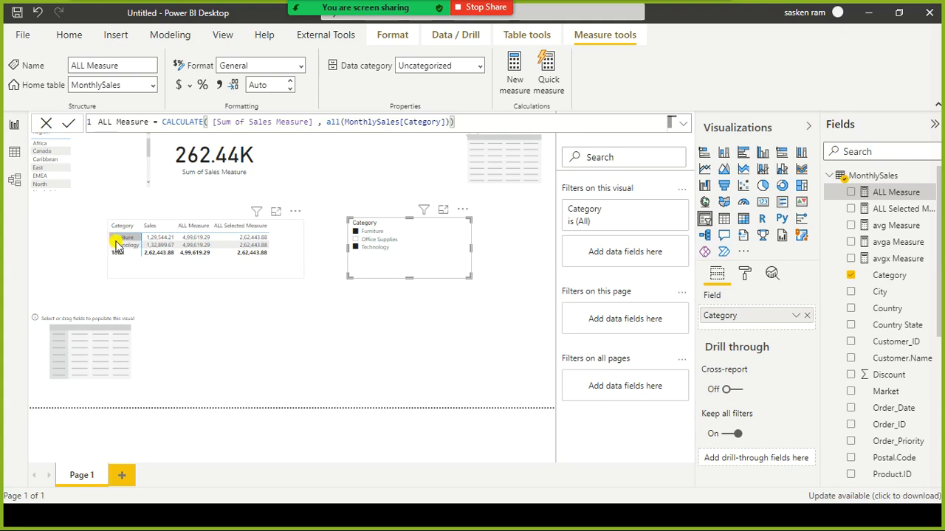
# Step: Duplicate the Category matrix and place the copy below the original
pyautogui.click(307, 354)
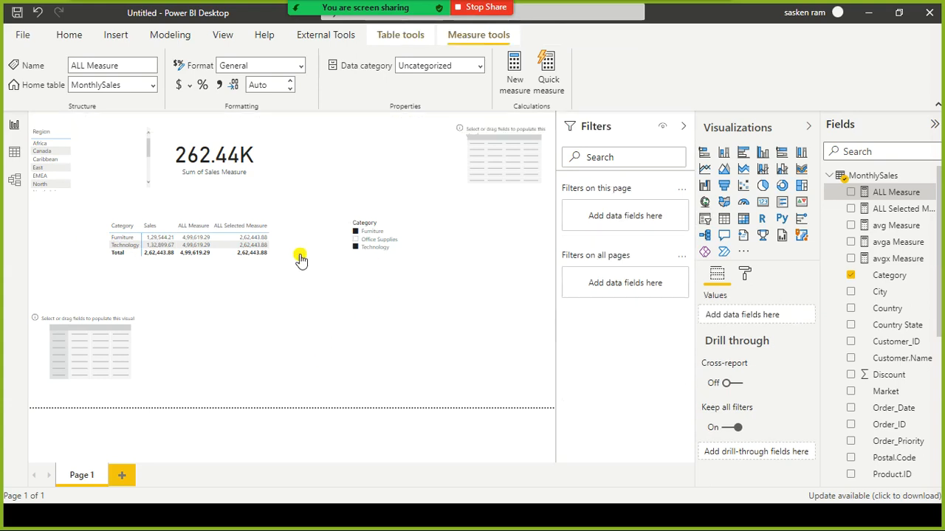
pyautogui.click(220, 274)
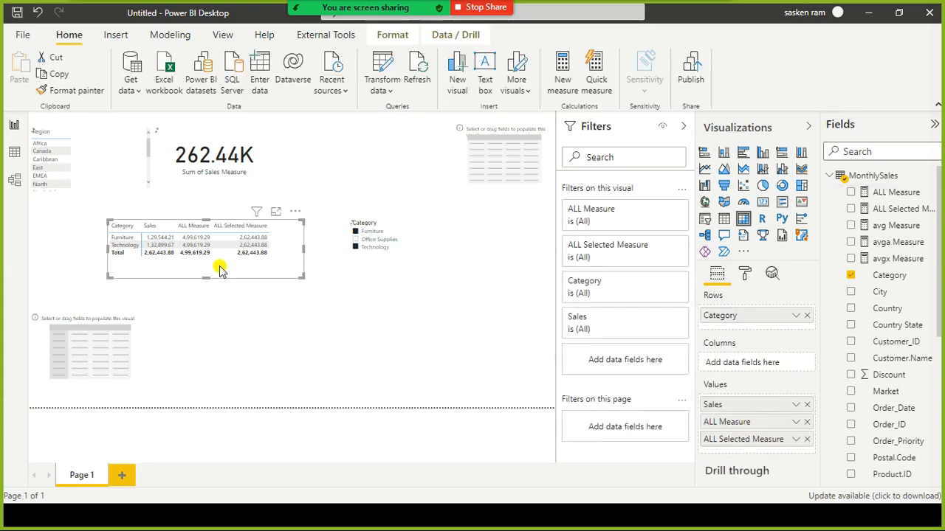
pyautogui.moveTo(233, 273); pyautogui.dragTo(239, 312)
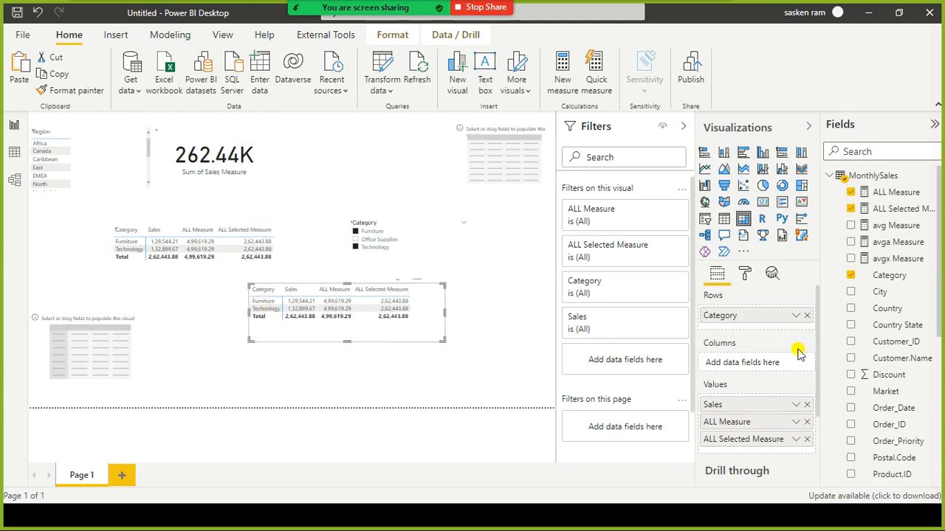
# Step: Remove ALL Selected Measure and ALL Measure from the copied matrix and narrow the visual
pyautogui.click(807, 440)
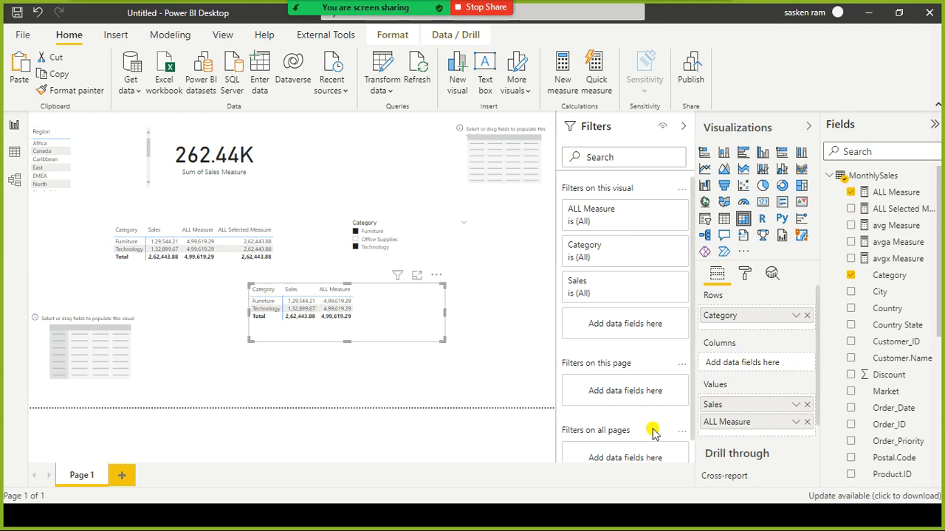
pyautogui.click(808, 422)
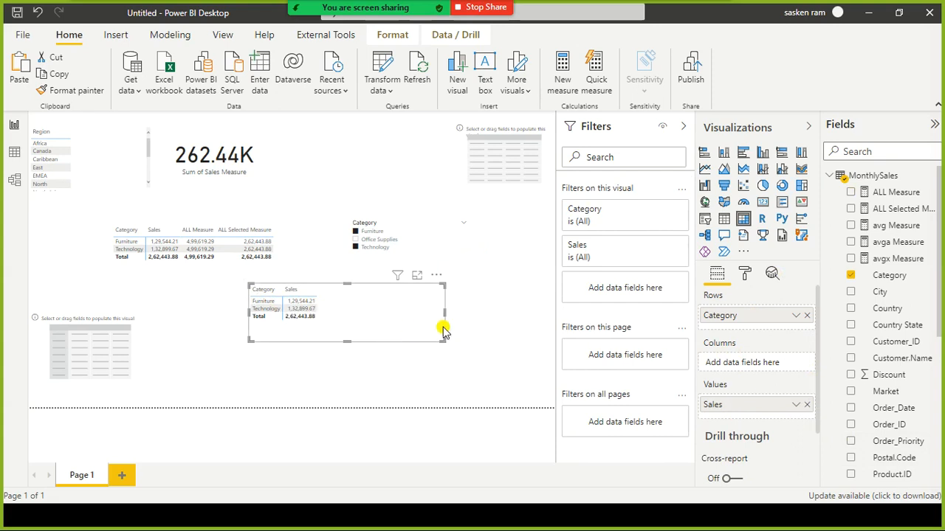
pyautogui.moveTo(445, 323); pyautogui.dragTo(381, 318)
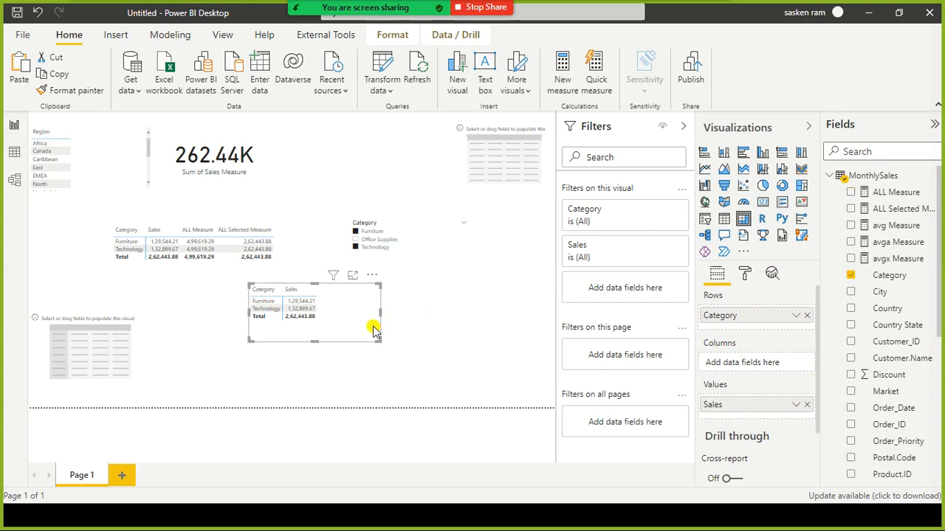
# Step: Duplicate the smaller Category and Sales matrix, remove Category from the copy's rows, and place the copy beside the original
pyautogui.moveTo(364, 326); pyautogui.dragTo(421, 366)
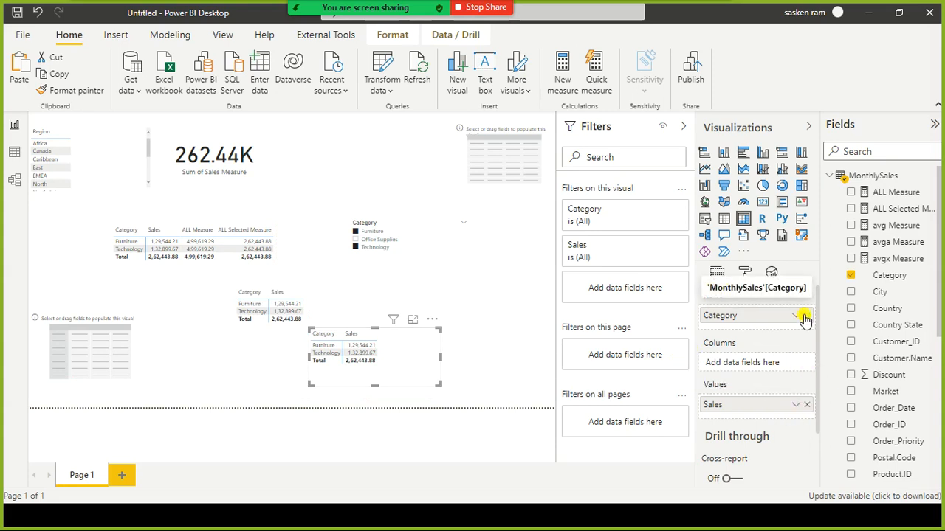
pyautogui.moveTo(708, 310); pyautogui.dragTo(515, 322)
pyautogui.moveTo(429, 369); pyautogui.dragTo(493, 343)
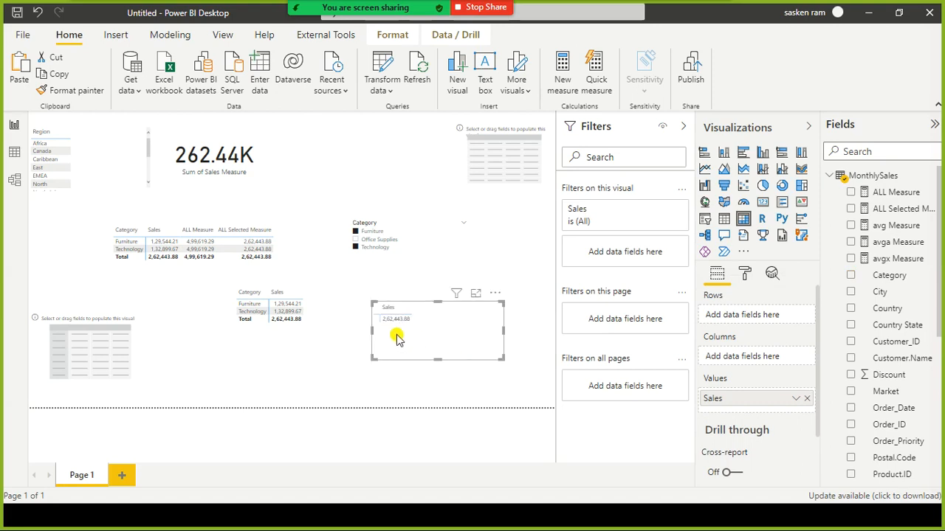
# Step: Replace Sales with Sum of Sales Measure as the value of the matrix without rows
pyautogui.scroll(-5, 879, 295)
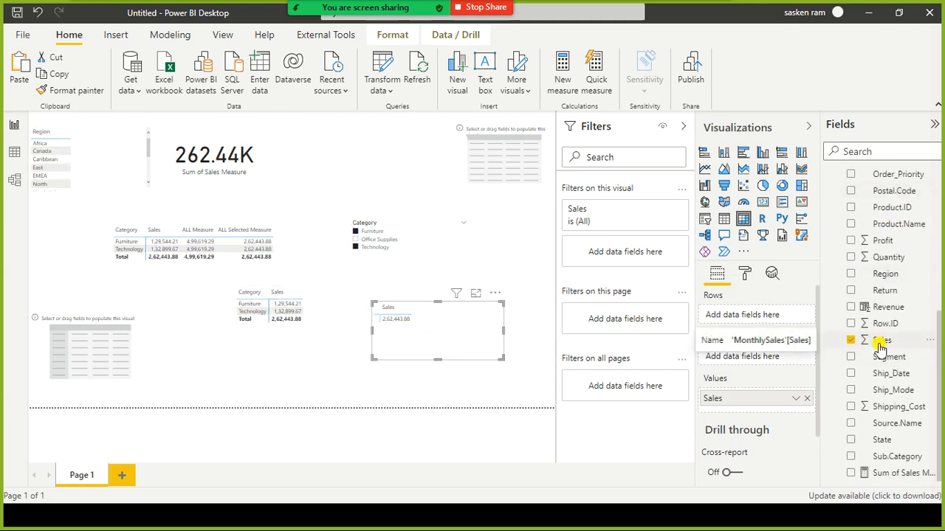
pyautogui.scroll(4, 907, 343)
pyautogui.scroll(-4, 908, 343)
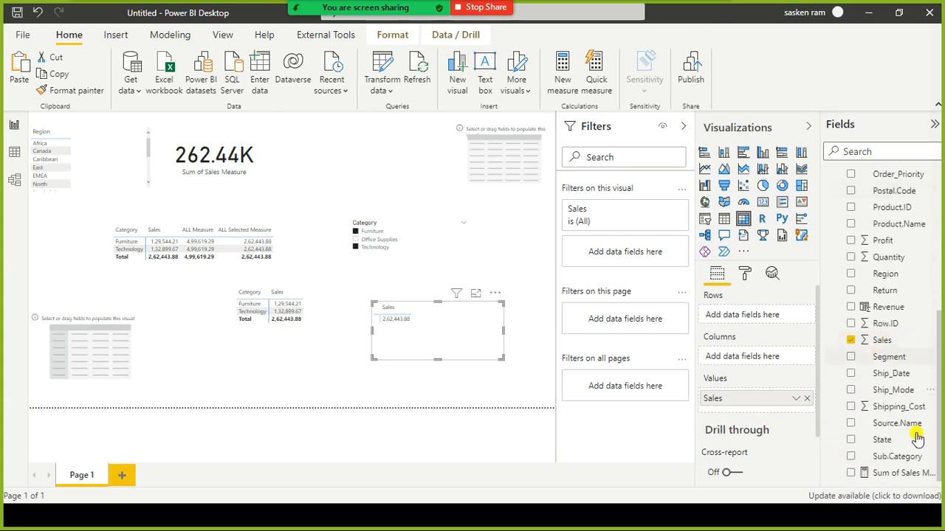
pyautogui.moveTo(868, 484); pyautogui.dragTo(471, 346)
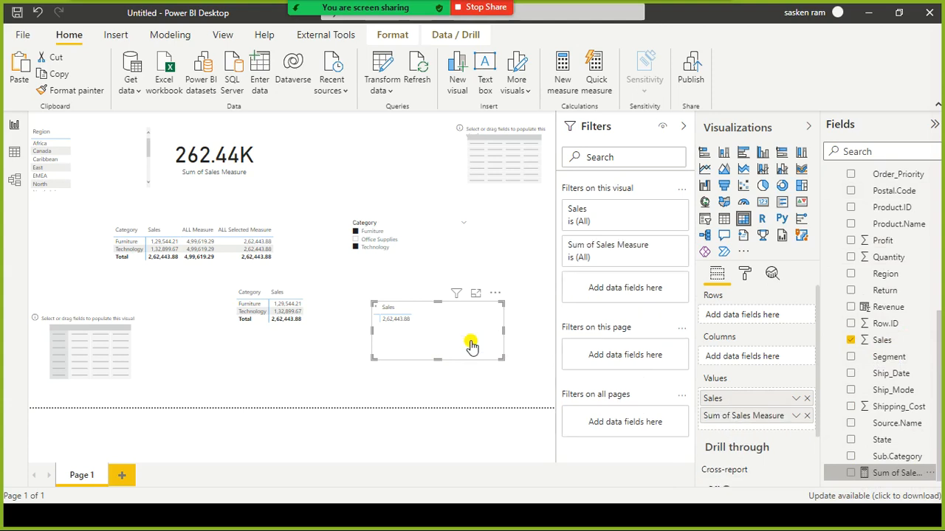
pyautogui.click(807, 399)
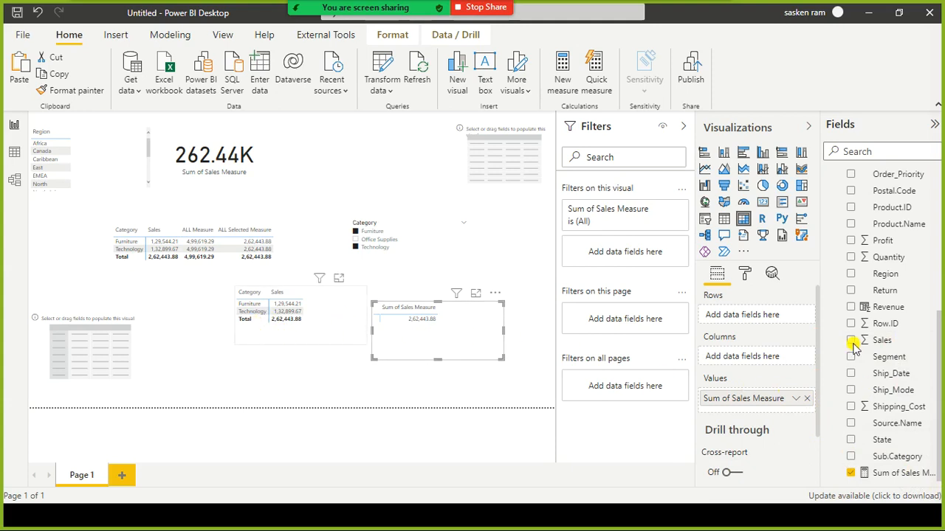
# Step: Reposition the smaller Category matrix and the Sum of Sales Measure matrix side by side lower on the canvas
pyautogui.click(237, 319)
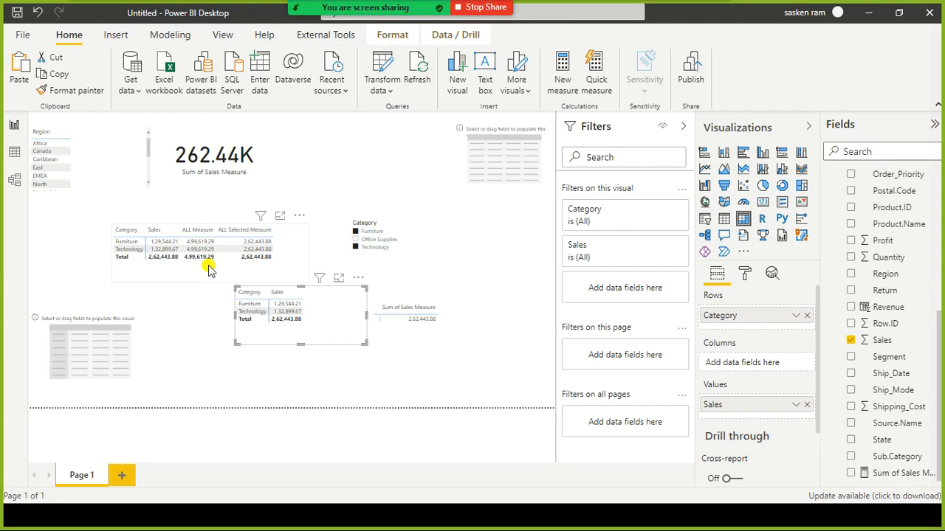
pyautogui.moveTo(294, 330); pyautogui.dragTo(312, 381)
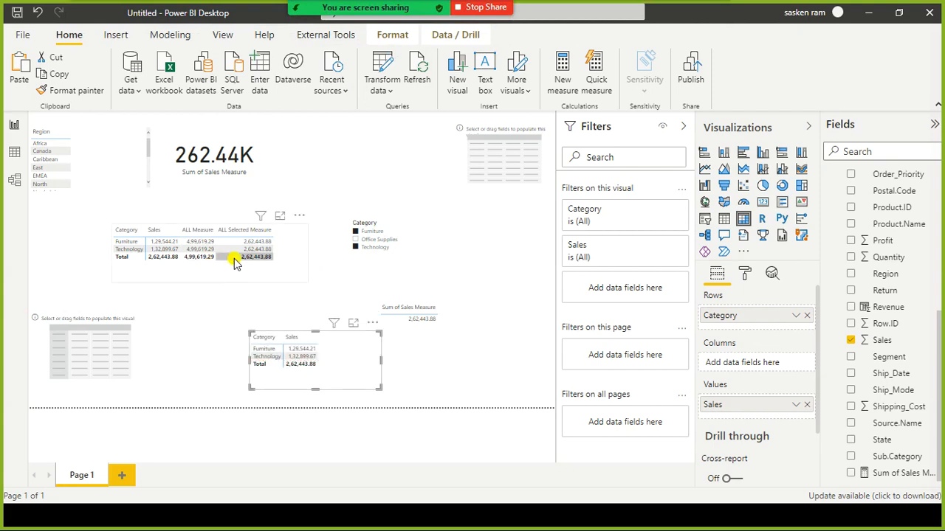
pyautogui.moveTo(464, 346); pyautogui.dragTo(517, 386)
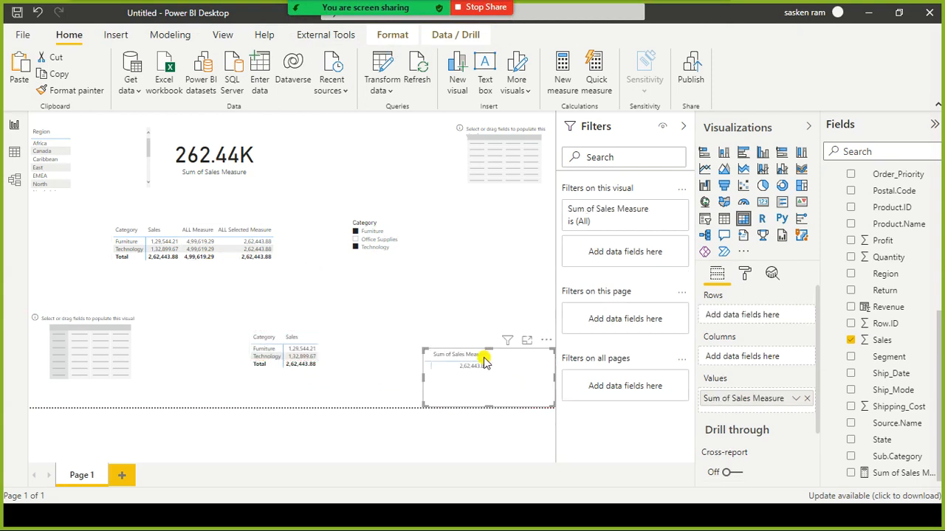
pyautogui.click(329, 363)
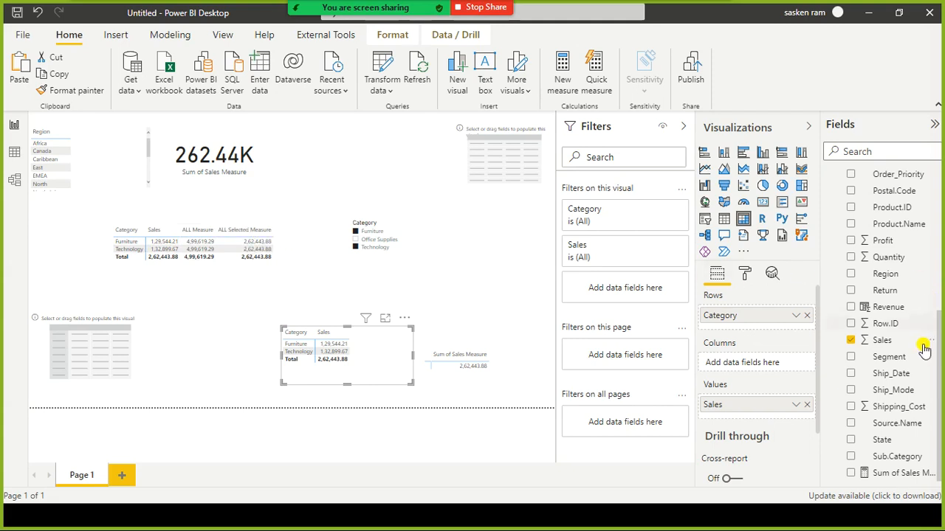
# Step: Filter the Category slicer to Technology alone, and add Office Supplies to the selection
pyautogui.scroll(6, 852, 273)
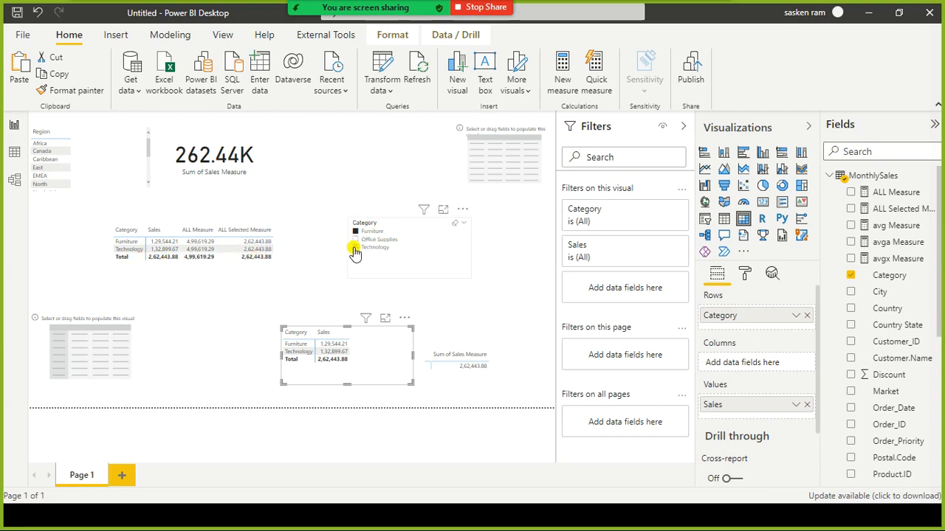
pyautogui.click(354, 256)
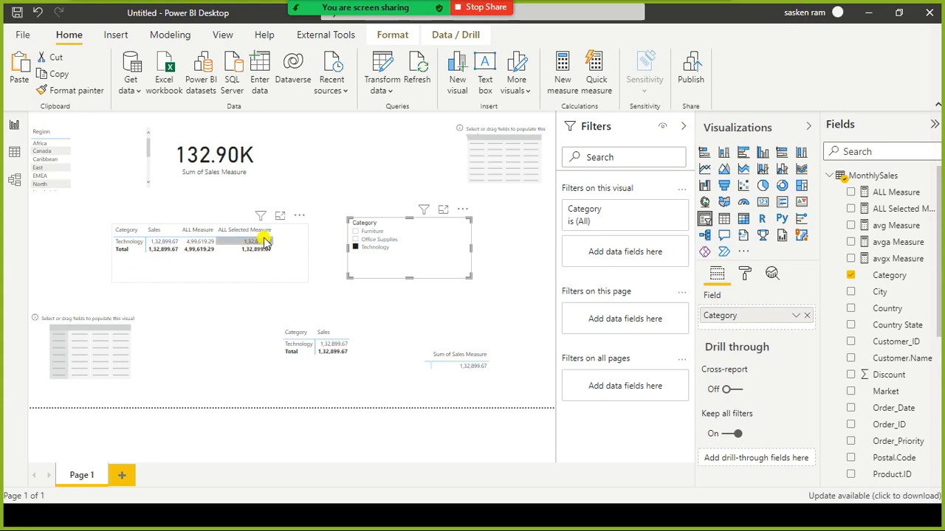
pyautogui.keyDown('ctrl'); pyautogui.click(355, 240); pyautogui.keyUp('ctrl')
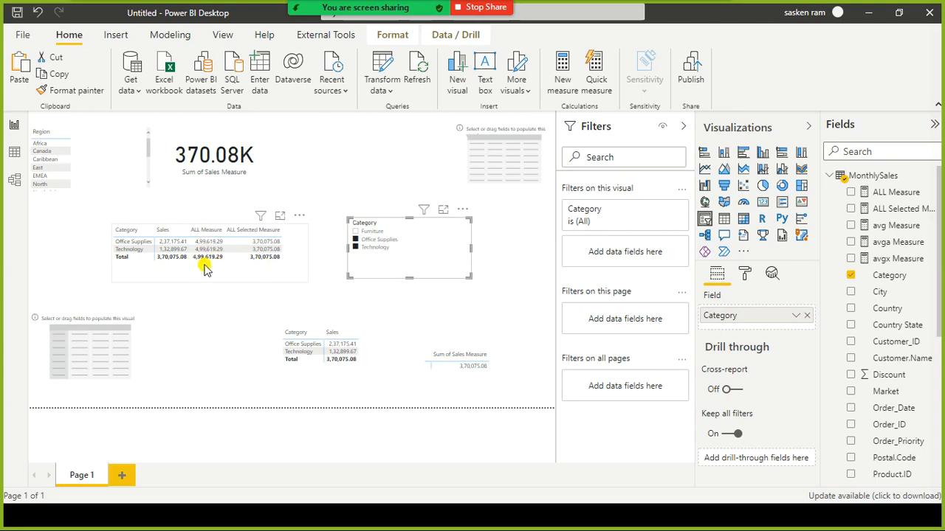
# Step: Move the matrix with ALL Measure and ALL Selected Measure away from the Category slicer and widen it
pyautogui.click(283, 254)
pyautogui.moveTo(211, 270); pyautogui.dragTo(153, 264)
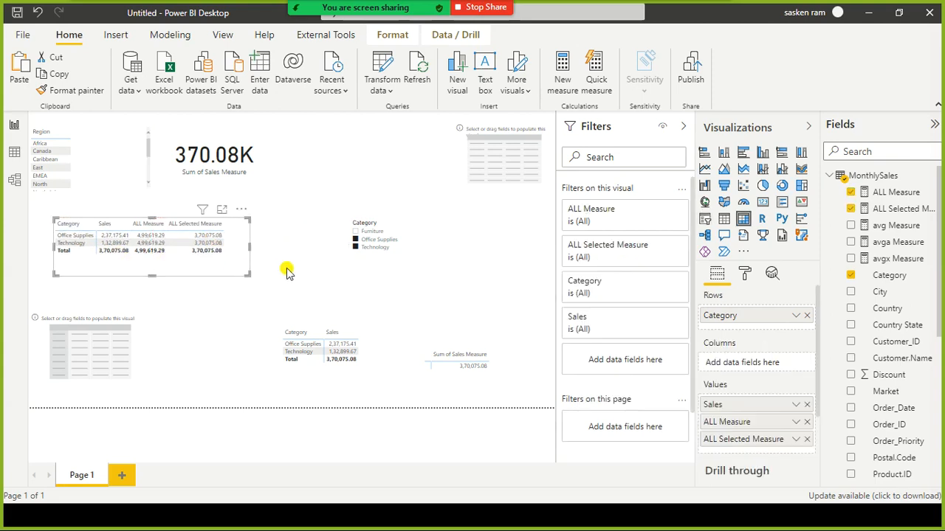
pyautogui.click(288, 272)
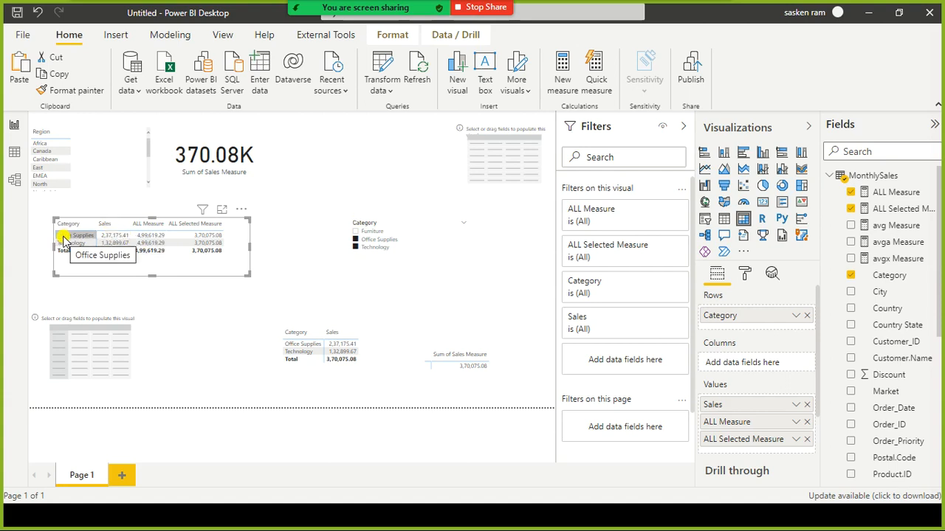
pyautogui.moveTo(127, 237)
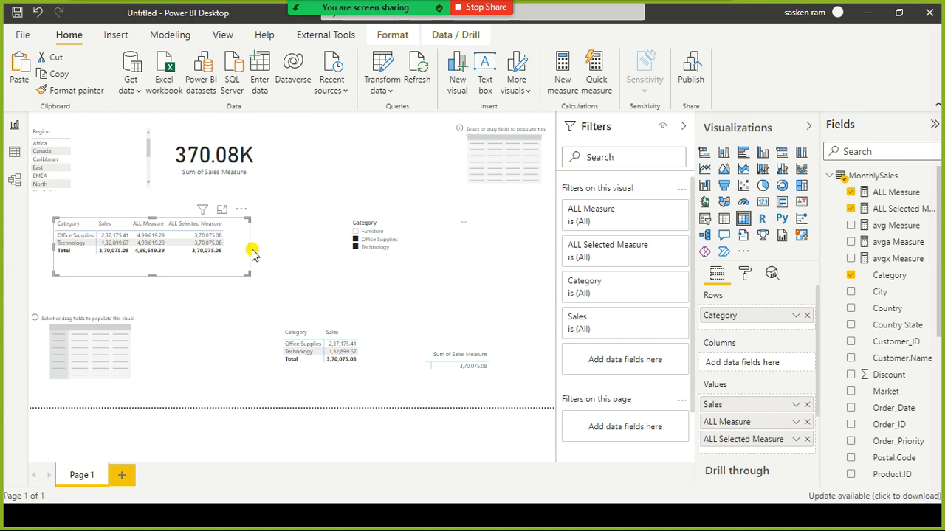
pyautogui.moveTo(250, 246); pyautogui.dragTo(301, 249)
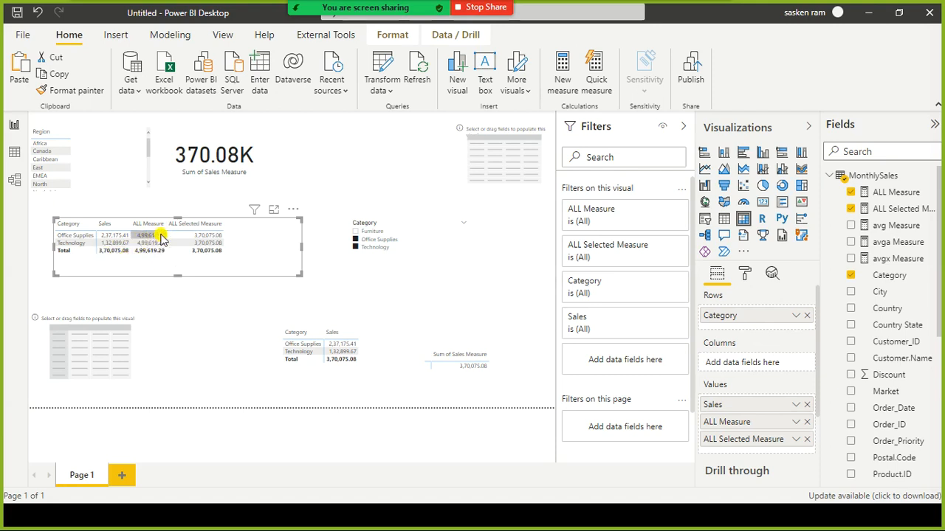
# Step: Change the Category slicer selection to Furniture and Office Supplies
pyautogui.click(353, 234)
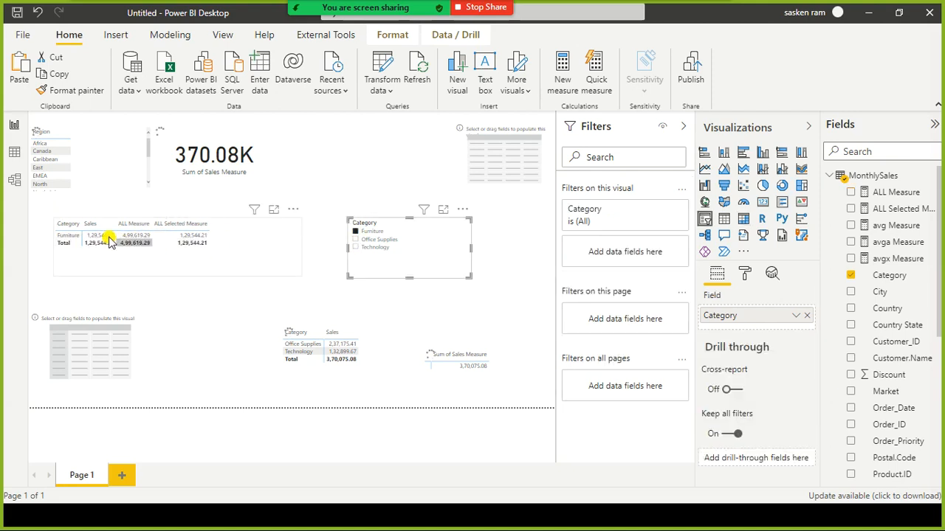
pyautogui.keyDown('ctrl'); pyautogui.click(355, 239); pyautogui.keyUp('ctrl')
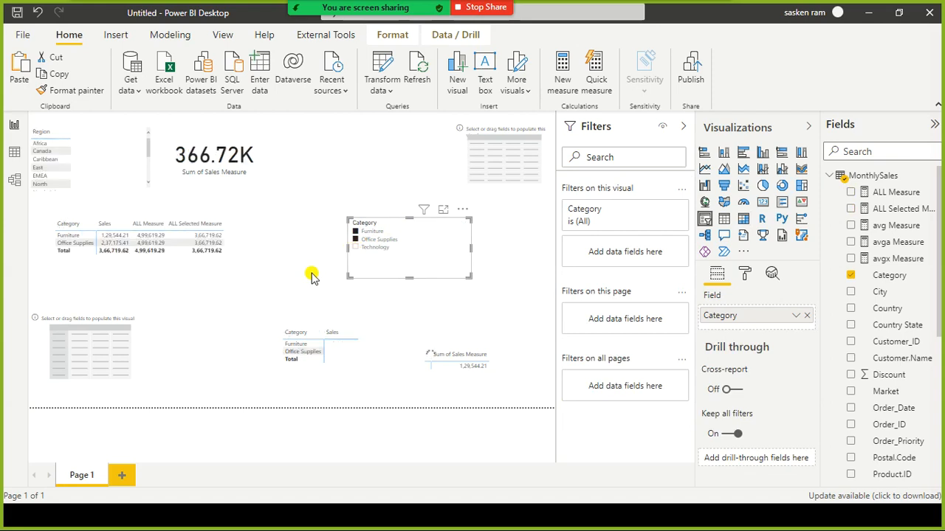
pyautogui.click(140, 272)
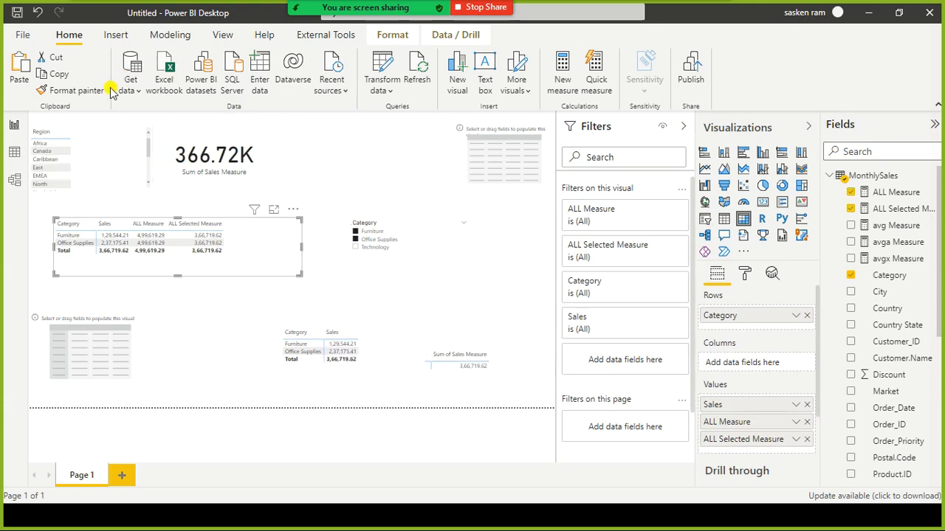
# Step: Create a new measure in MonthlySales named % of reven contribution
pyautogui.click(169, 34)
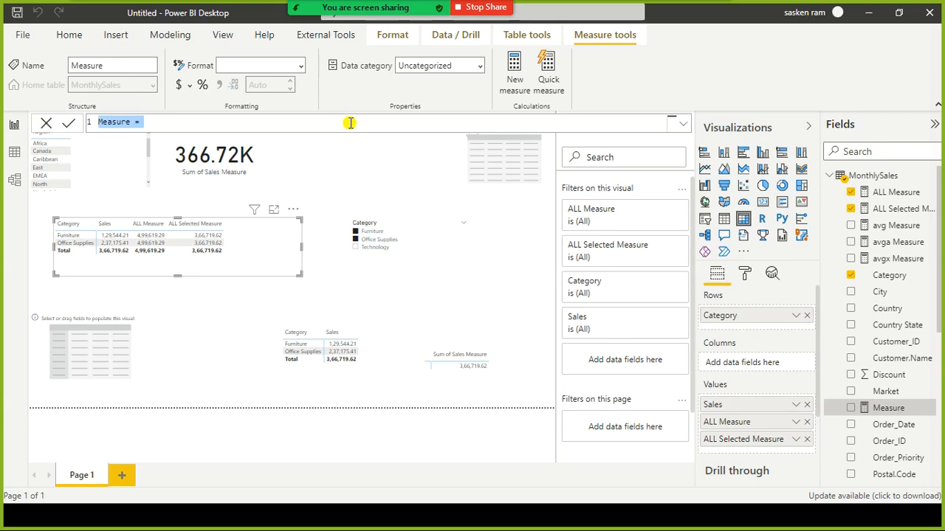
pyautogui.click(350, 122)
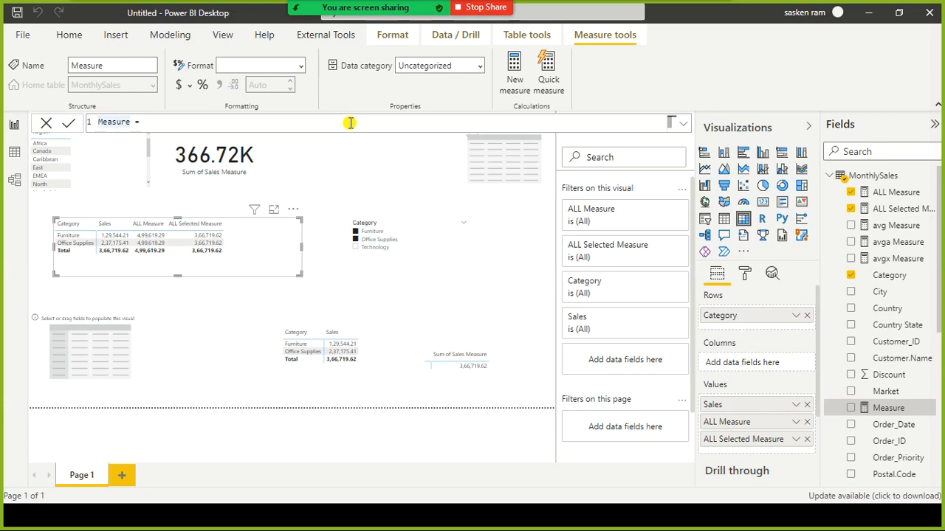
pyautogui.write('% of reve')
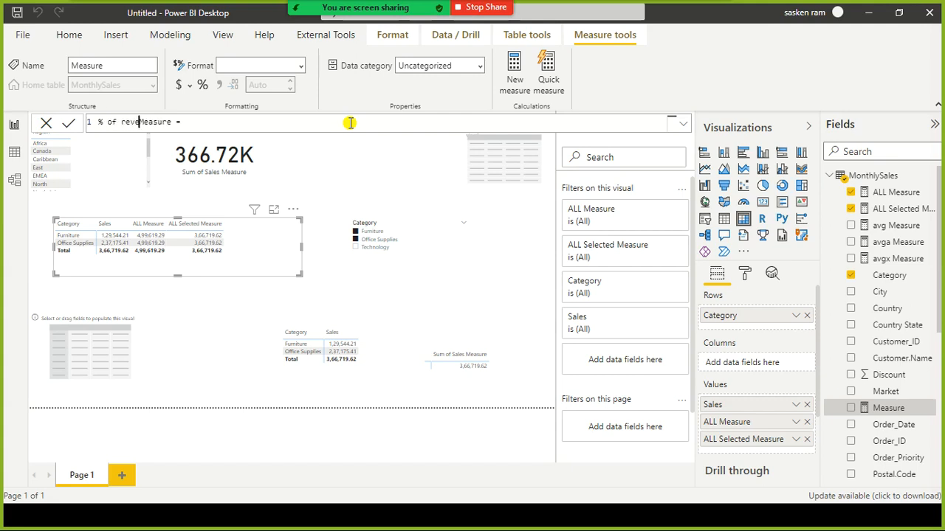
pyautogui.write('n cntrib')
pyautogui.press('BackSpace')
pyautogui.press('BackSpace')
pyautogui.press('BackSpace')
pyautogui.press('BackSpace')
pyautogui.press('BackSpace')
pyautogui.write('ontribution')
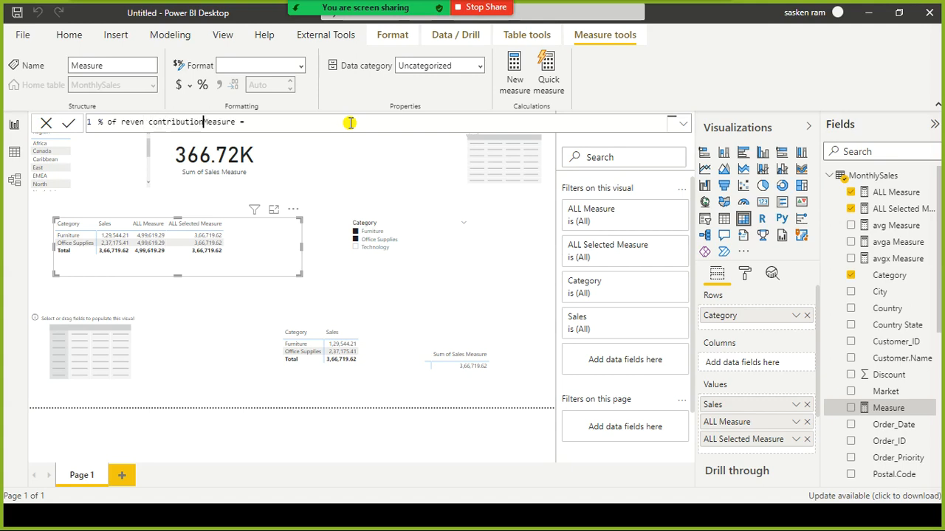
pyautogui.press('Delete')
pyautogui.press('Delete')
pyautogui.press('Delete')
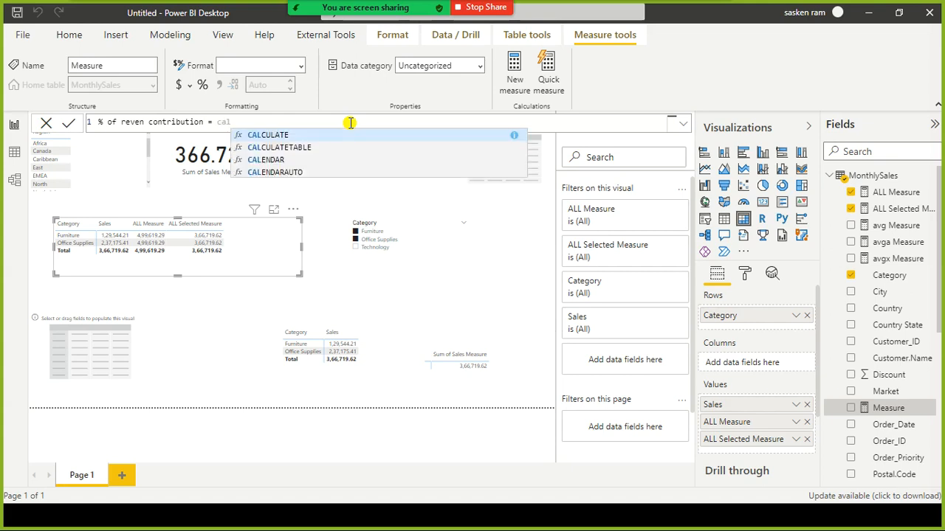
pyautogui.press('BackSpace')
pyautogui.press('BackSpace')
pyautogui.press('BackSpace')
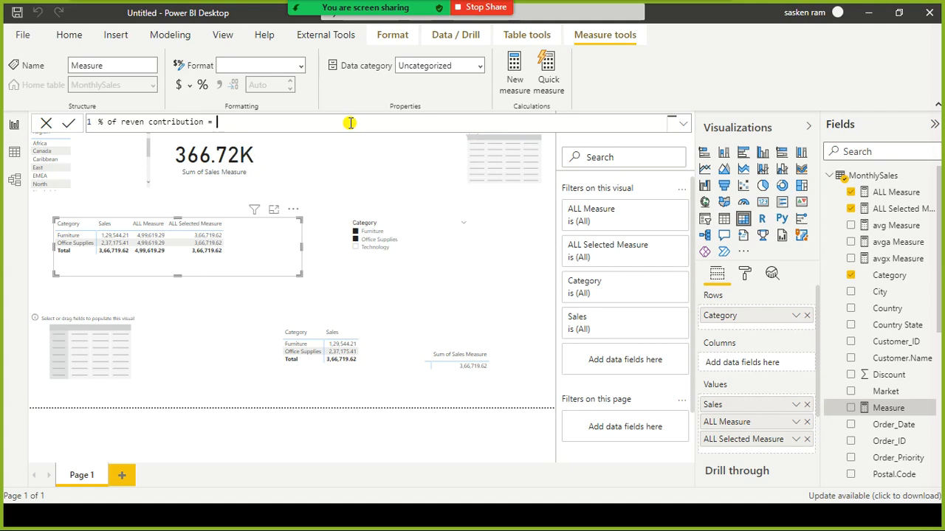
pyautogui.write('sum')
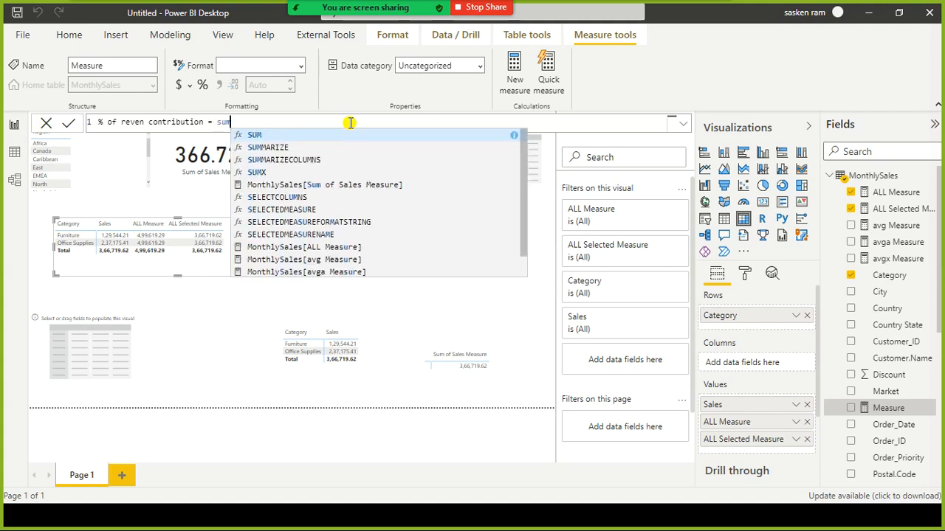
pyautogui.write('of')
pyautogui.press('BackSpace')
pyautogui.press('BackSpace')
pyautogui.press('BackSpace')
pyautogui.press('BackSpace')
pyautogui.press('BackSpace')
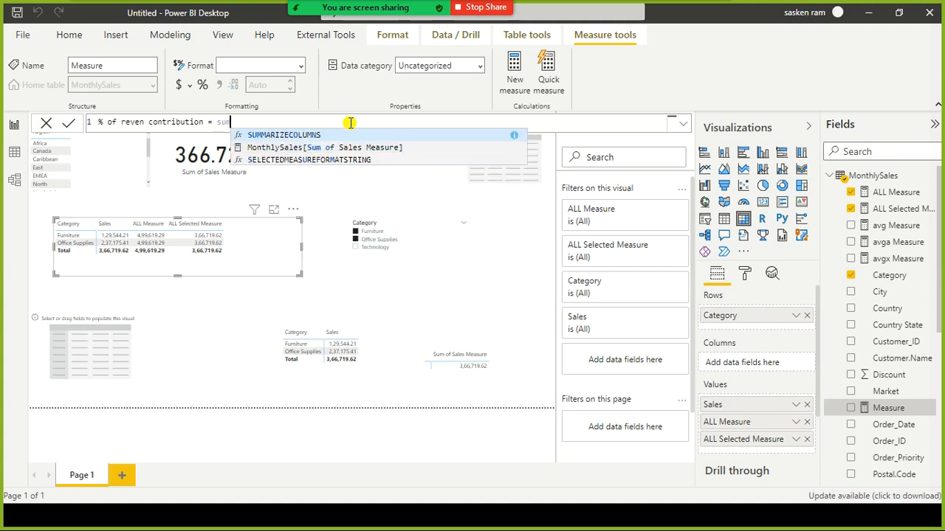
# Step: Define % of reven contribution as DIVIDE([Sum of Sales Measure],[ALL Measure]) and add the measure to the Category matrix
pyautogui.write('dive')
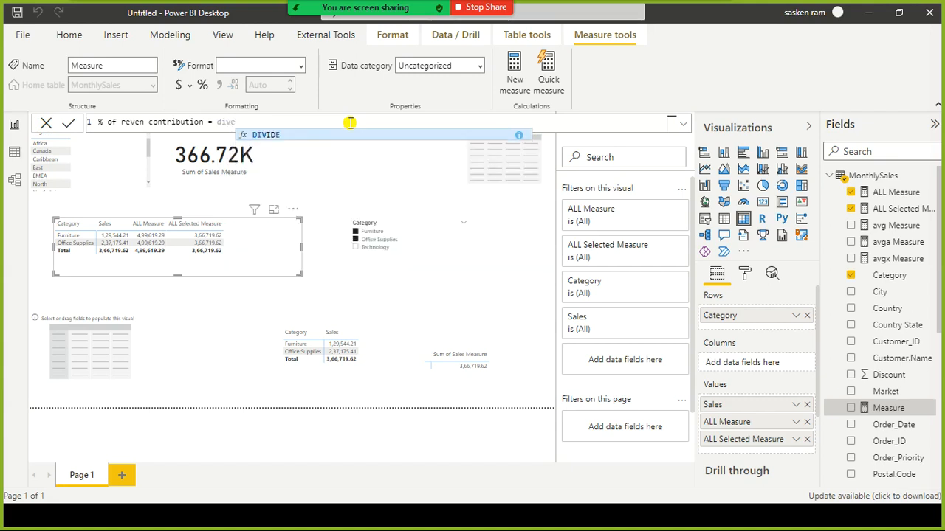
pyautogui.press('Tab')
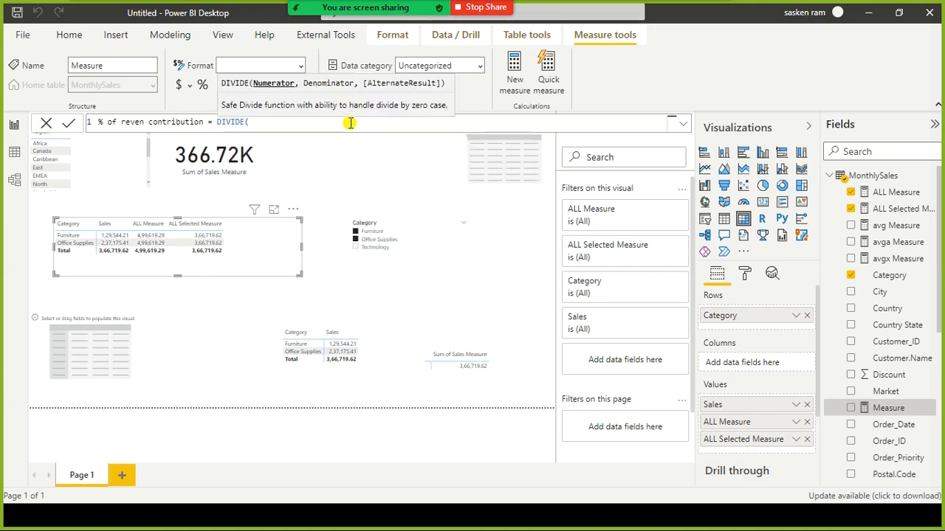
pyautogui.write('sum')
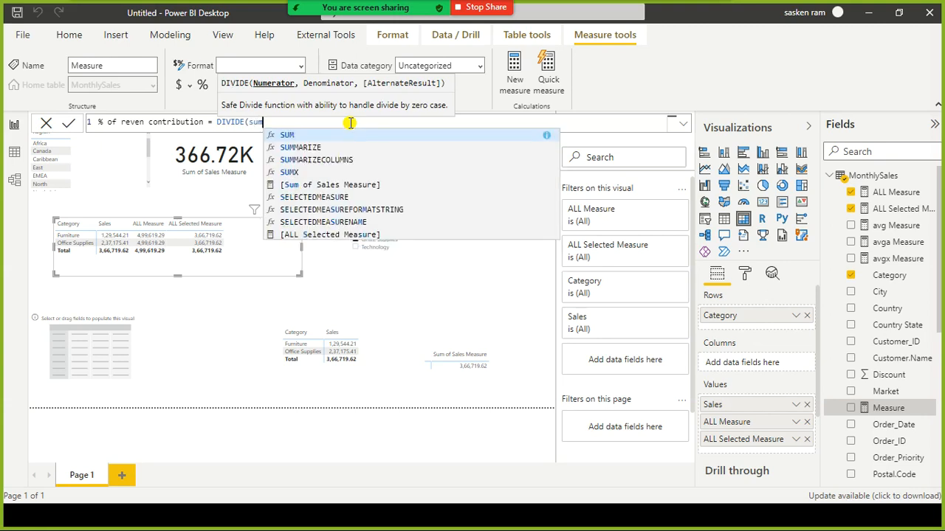
pyautogui.write(' o')
pyautogui.press('Tab')
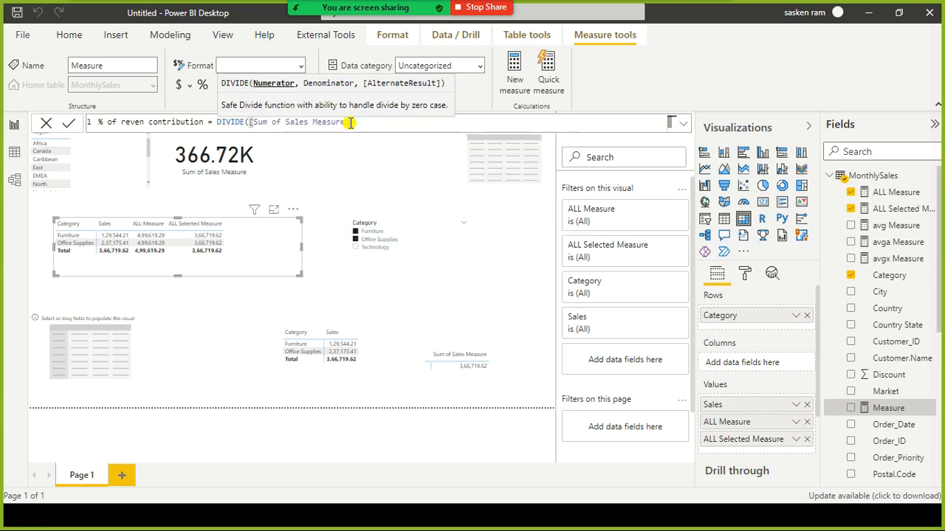
pyautogui.write(',')
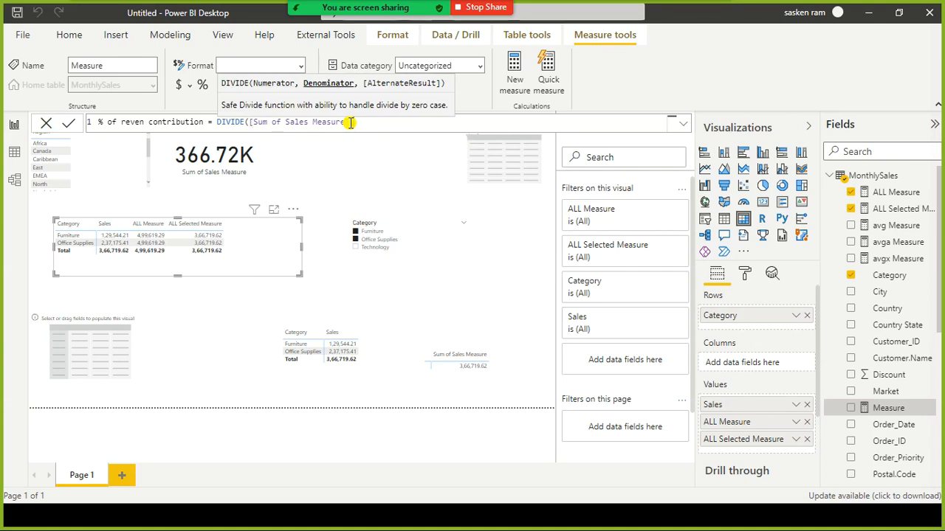
pyautogui.write('all')
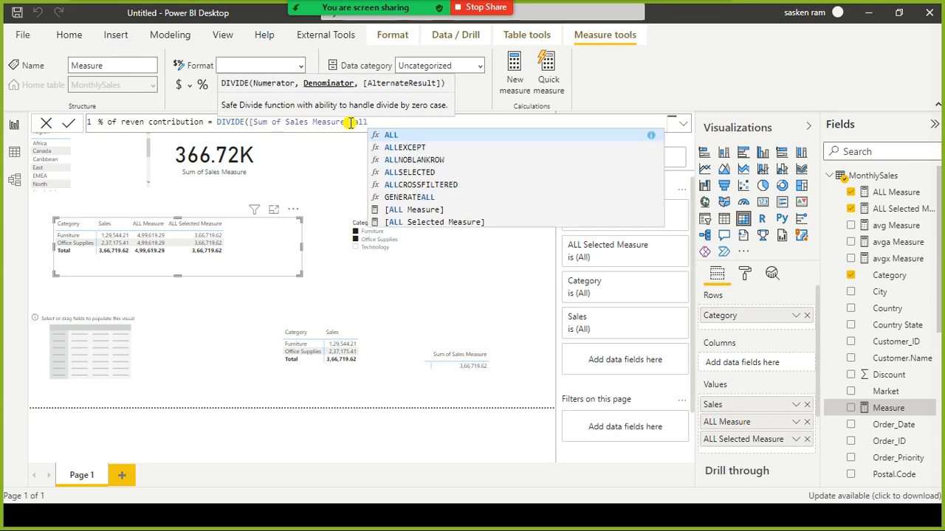
pyautogui.write('mea')
pyautogui.press('Tab')
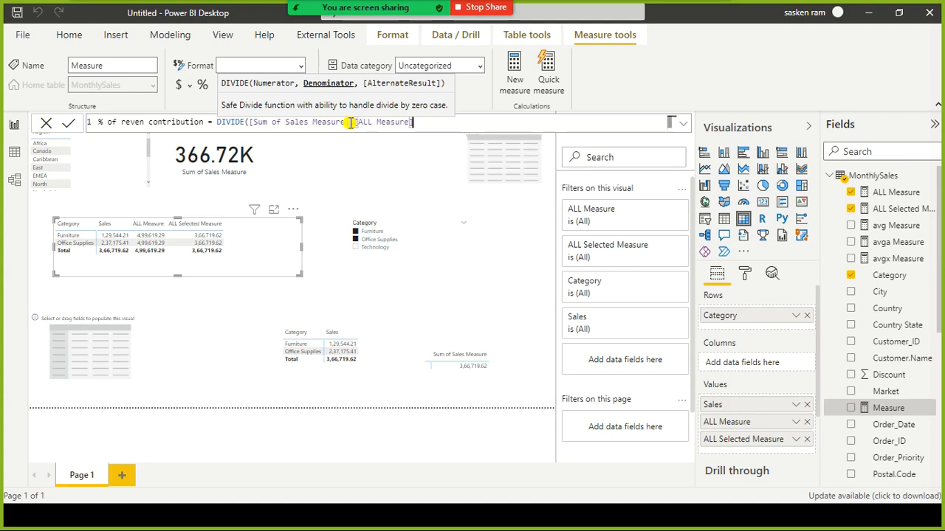
pyautogui.write(')')
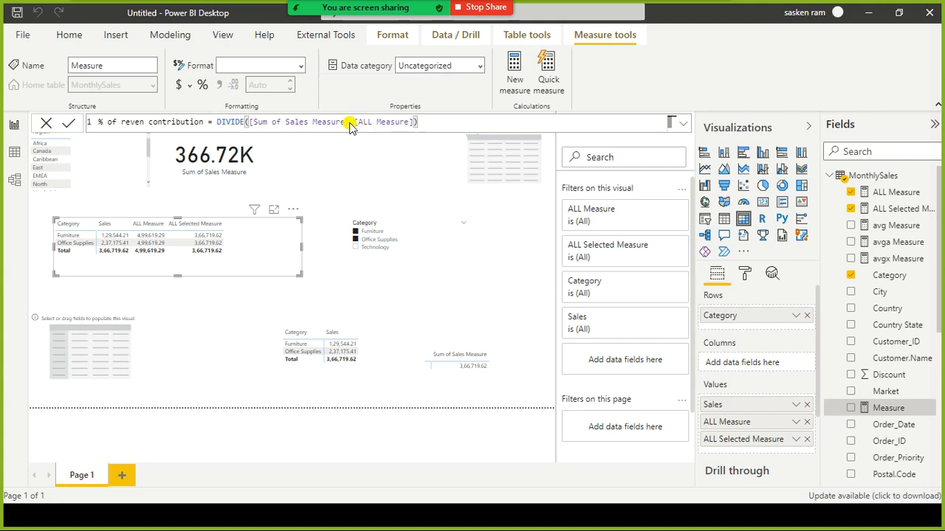
pyautogui.press('Return')
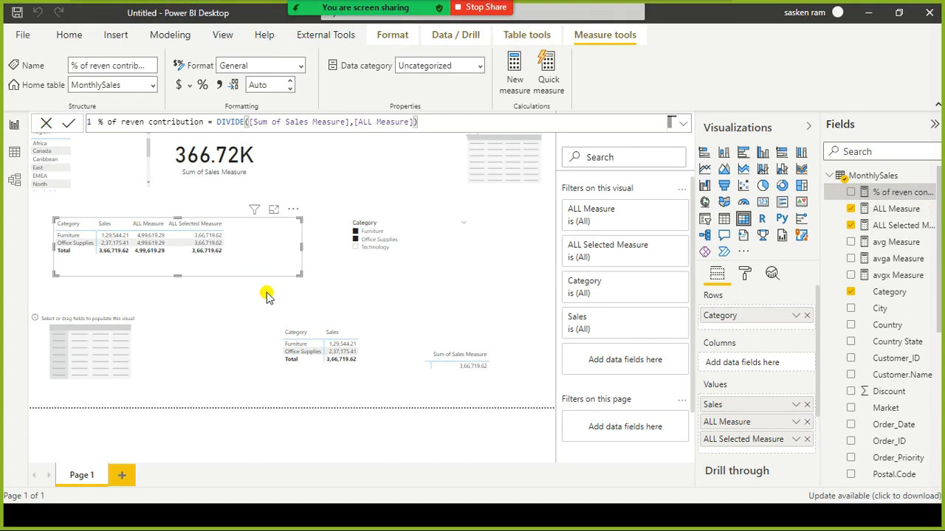
pyautogui.click(851, 192)
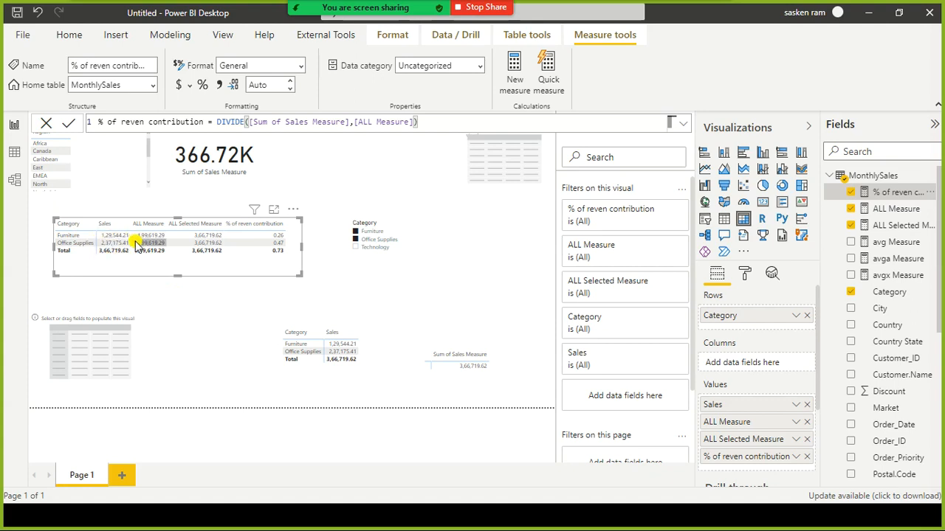
# Step: Create another measure from a copy of the % of reven contribution formula, naming it % of reven contribution visible
pyautogui.moveTo(107, 253)
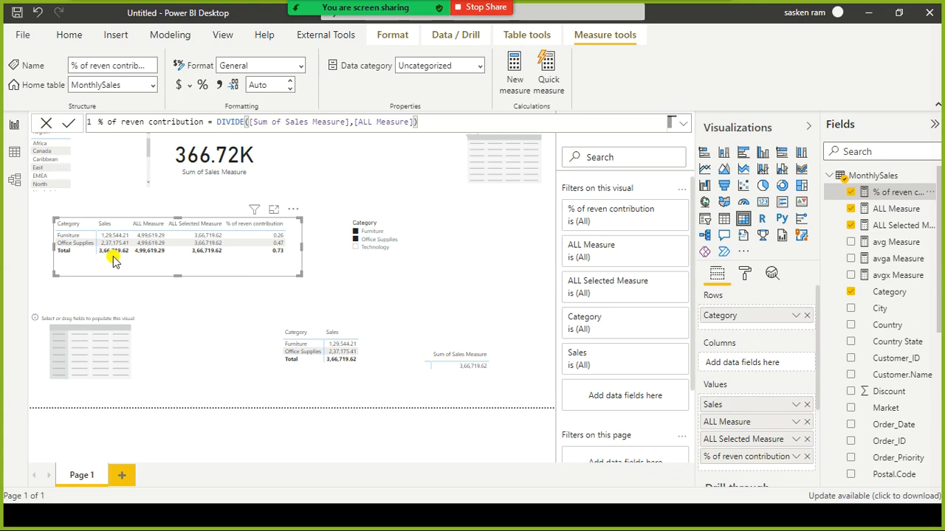
pyautogui.click(440, 129)
pyautogui.hotkey('ctrl', 'a')
pyautogui.hotkey('ctrl', 'c')
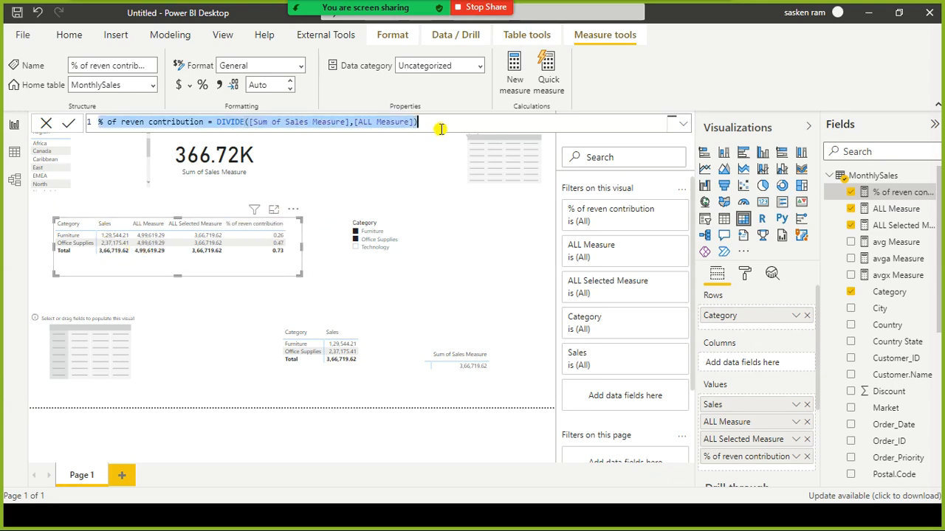
pyautogui.click(78, 40)
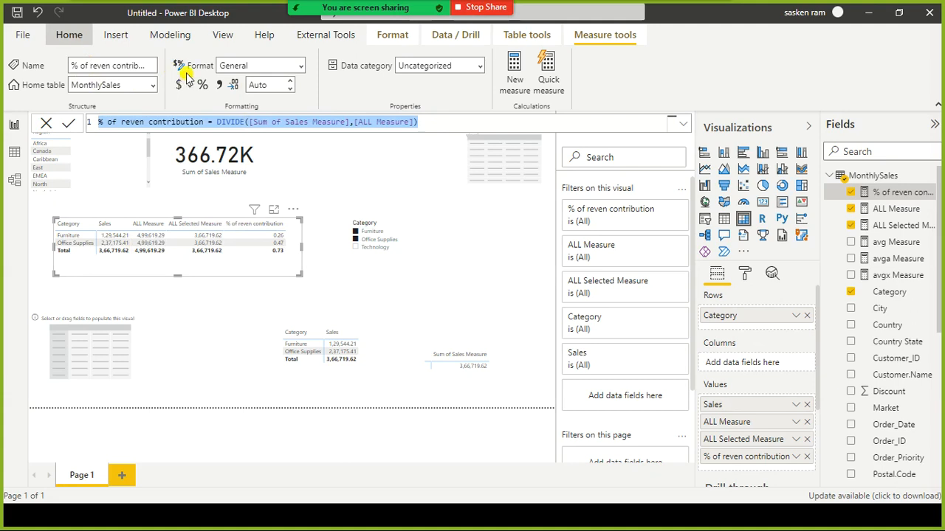
pyautogui.click(177, 35)
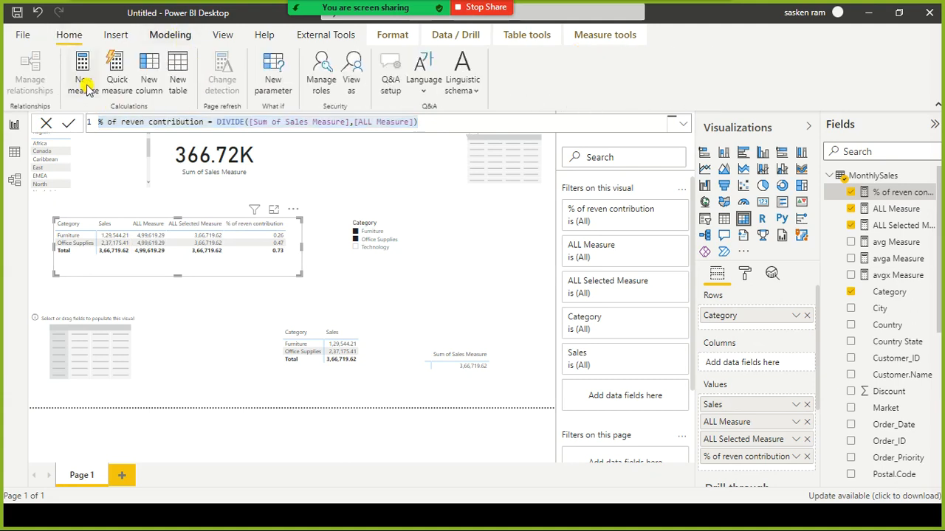
pyautogui.click(292, 107)
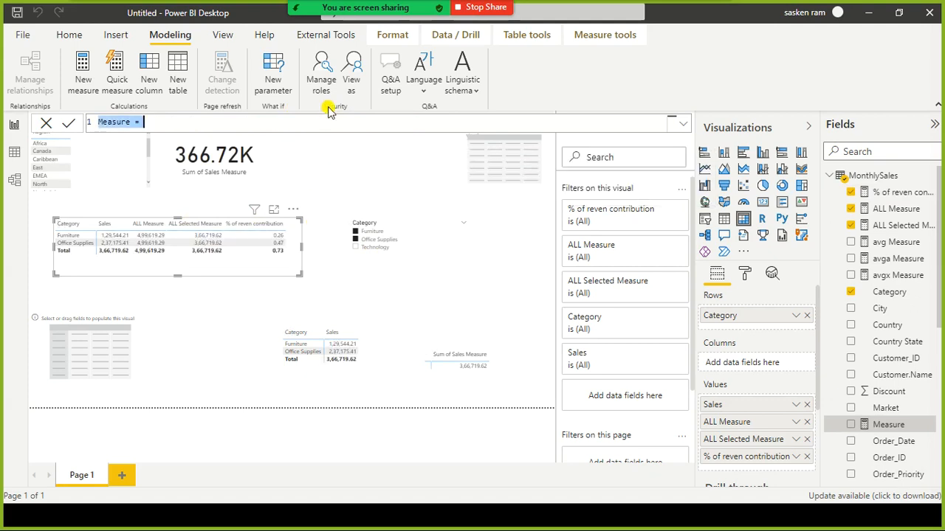
pyautogui.hotkey('ctrl', 'v')
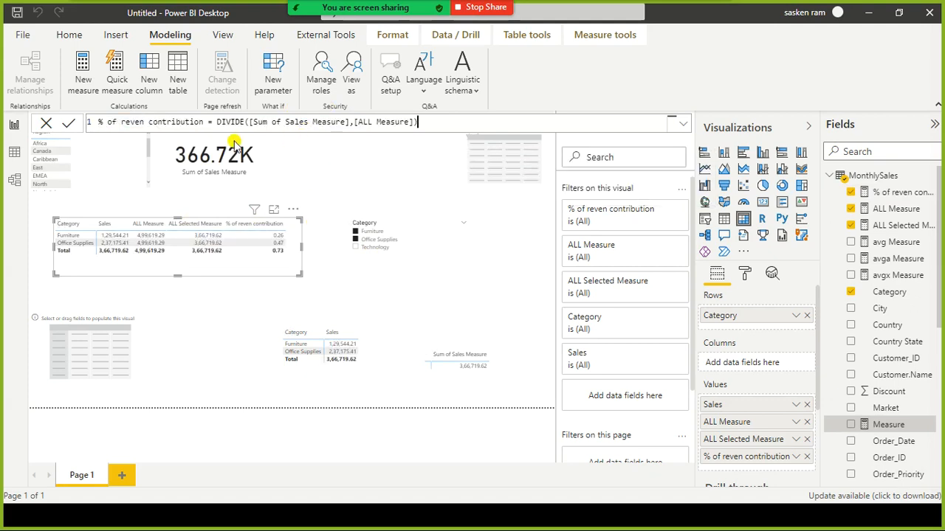
pyautogui.click(149, 123)
pyautogui.click(207, 123)
pyautogui.write('visible')
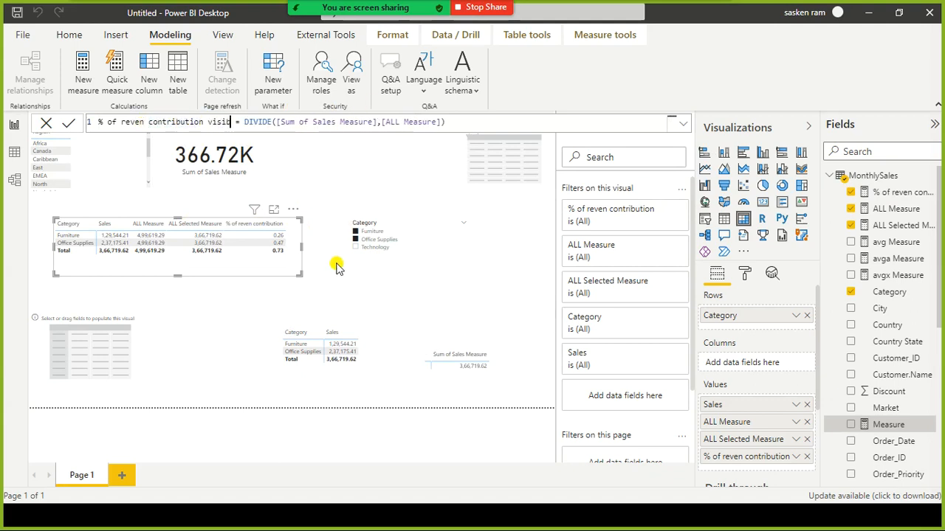
# Step: Replace the DIVIDE denominator in the copied formula with [ALL Selected Measure]
pyautogui.hotkey('ctrl', 'Right')
pyautogui.hotkey('ctrl', 'Right')
pyautogui.hotkey('ctrl', 'Right')
pyautogui.hotkey('ctrl', 'Right')
pyautogui.hotkey('ctrl', 'Right')
pyautogui.hotkey('ctrl', 'Right')
pyautogui.hotkey('ctrl', 'Right')
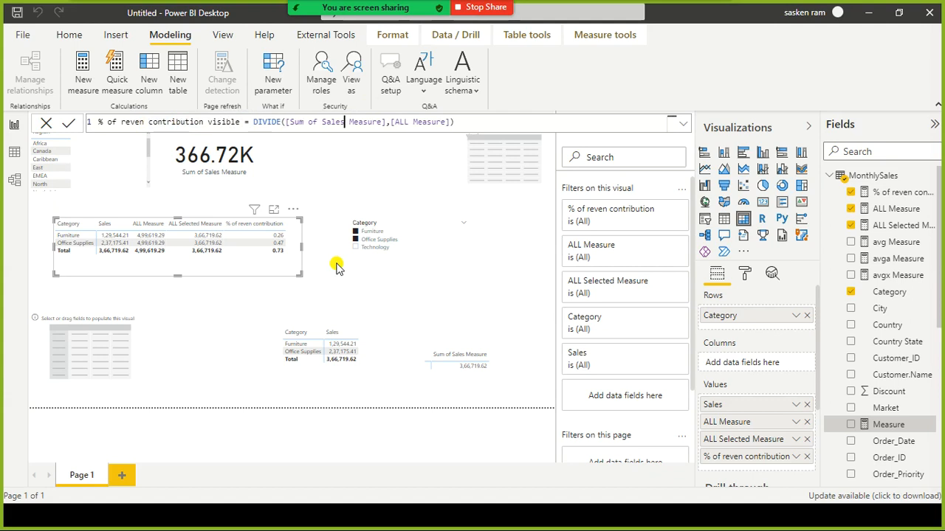
pyautogui.hotkey('ctrl', 'shift', 'Right')
pyautogui.hotkey('ctrl', 'shift', 'Right')
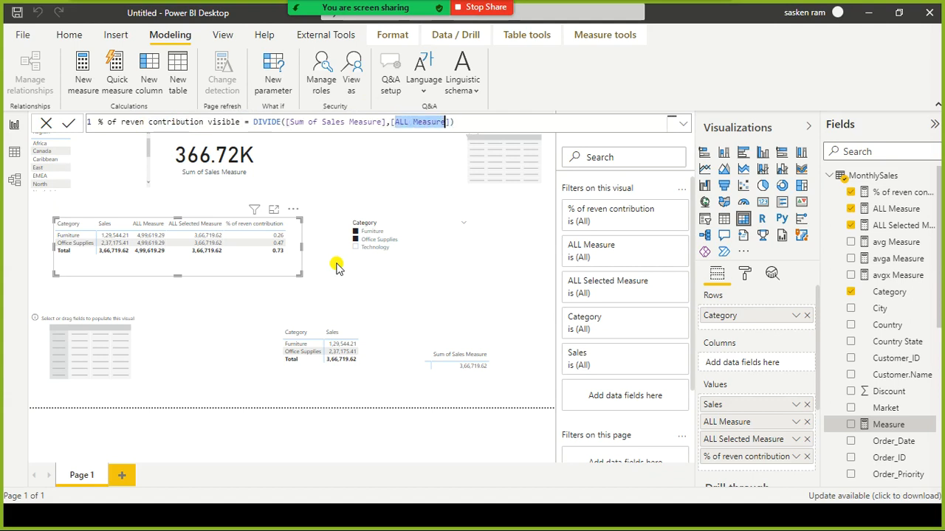
pyautogui.press('BackSpace')
pyautogui.write('[all')
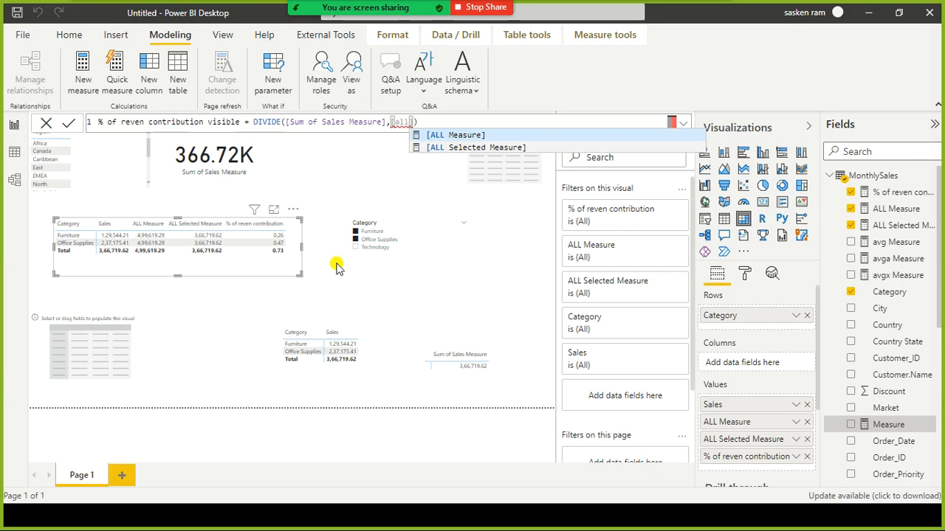
pyautogui.press('Down')
pyautogui.press('Tab')
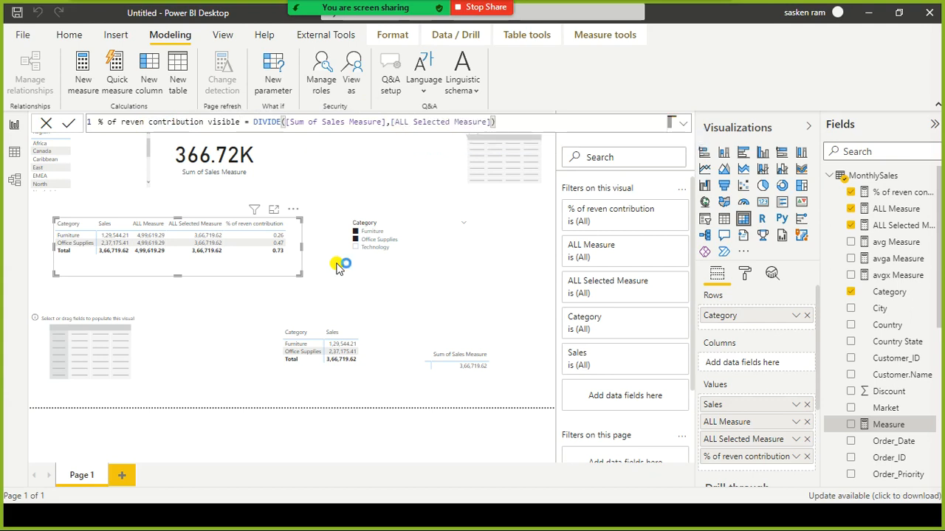
# Step: Add % of reven contribution visible to the Category matrix and widen the matrix to fit the new column
pyautogui.click(337, 267)
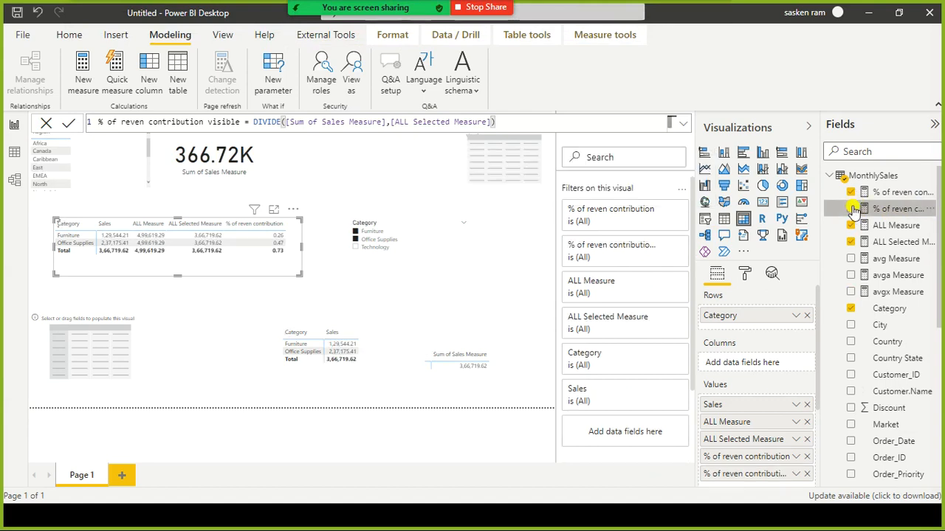
pyautogui.click(851, 209)
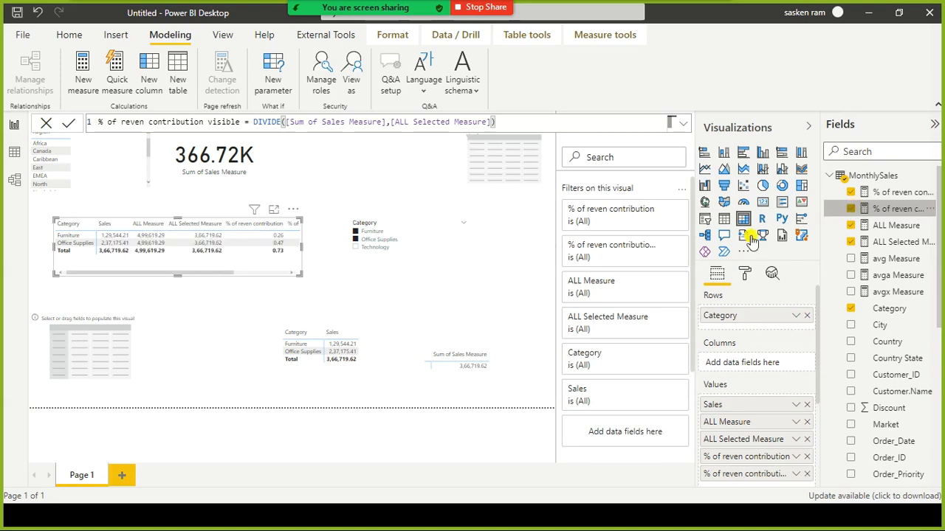
pyautogui.moveTo(301, 248); pyautogui.dragTo(408, 245)
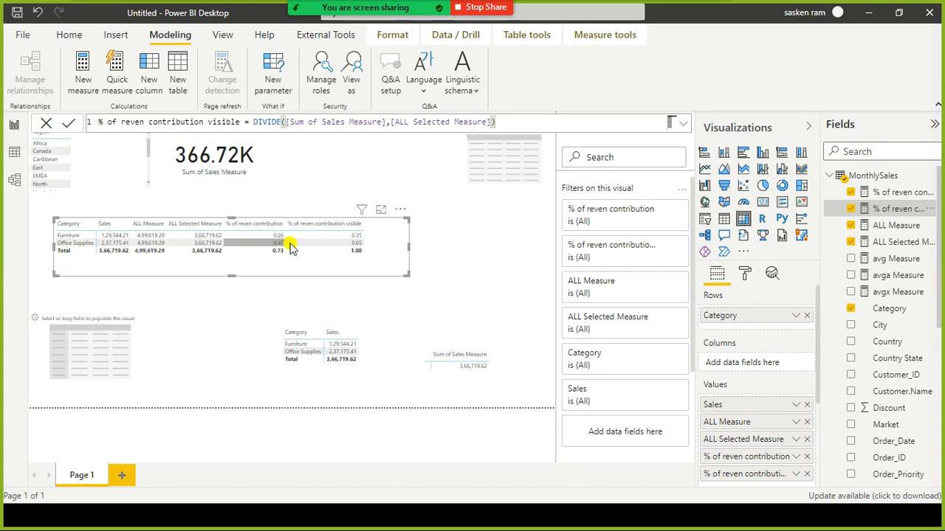
# Step: Remove the Category slicer overlapped by the widened matrix
pyautogui.click(461, 261)
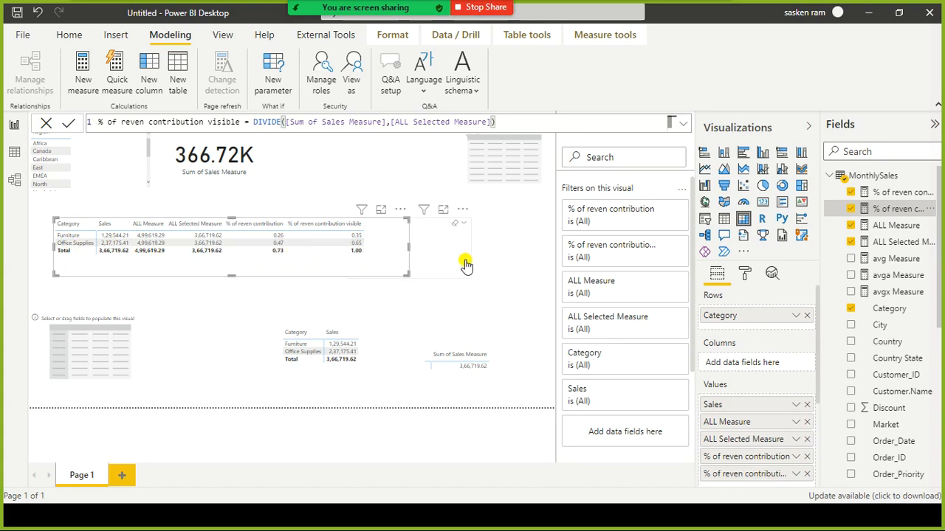
pyautogui.click(462, 210)
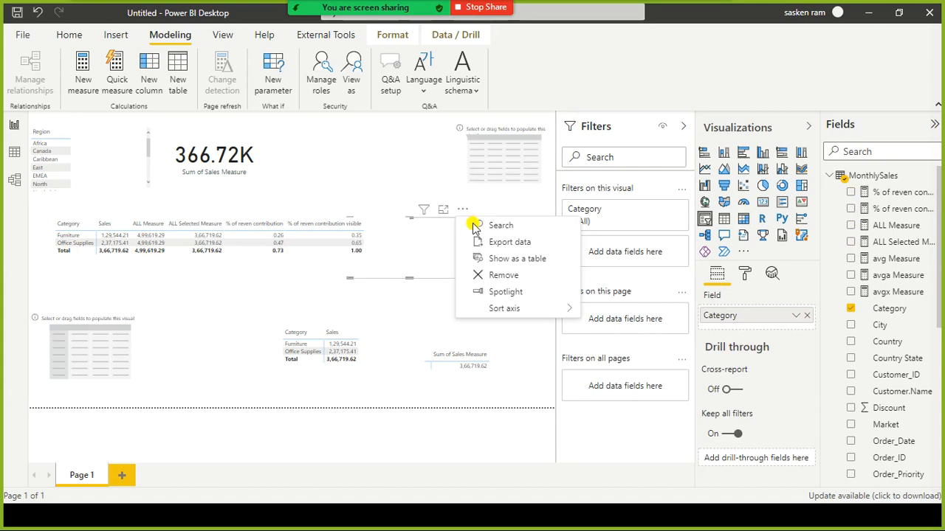
pyautogui.click(500, 276)
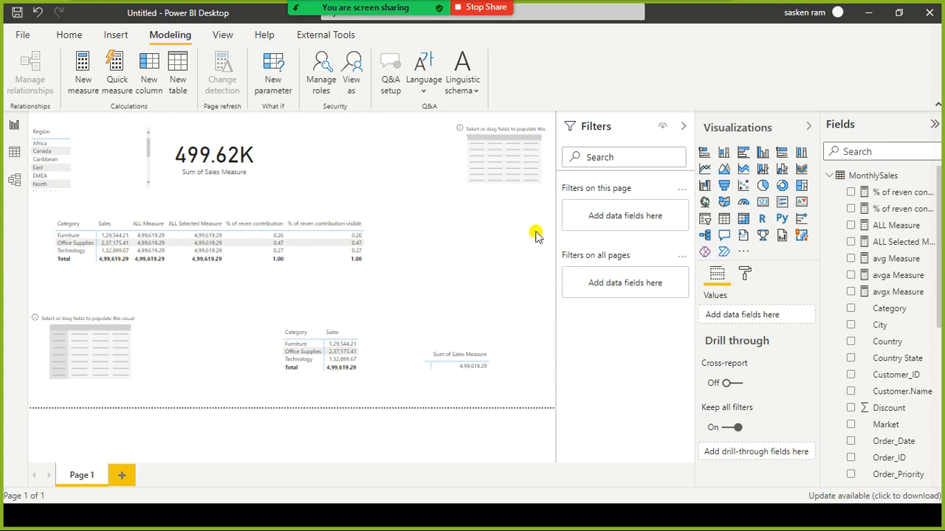
# Step: Insert a new slicer in the free space beside the matrix and assign the Category field to it
pyautogui.moveTo(701, 221); pyautogui.dragTo(445, 208)
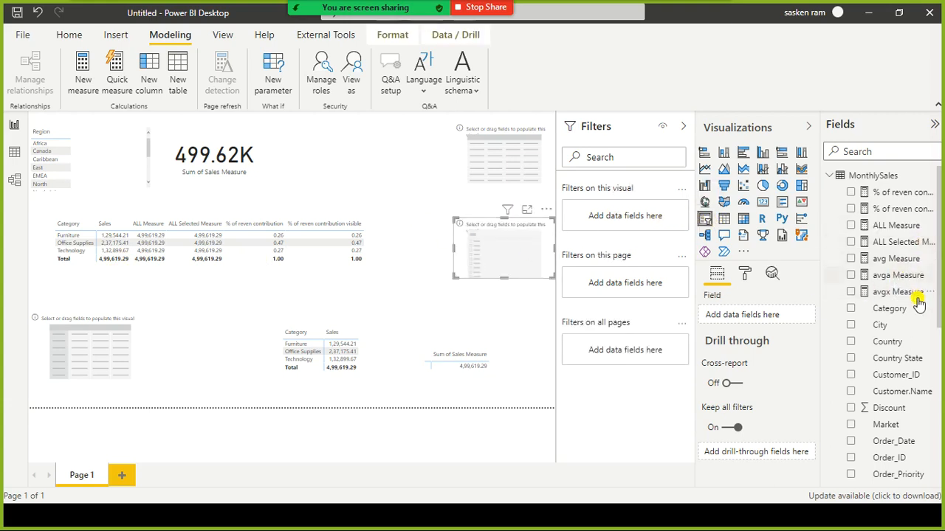
pyautogui.scroll(-1, 918, 303)
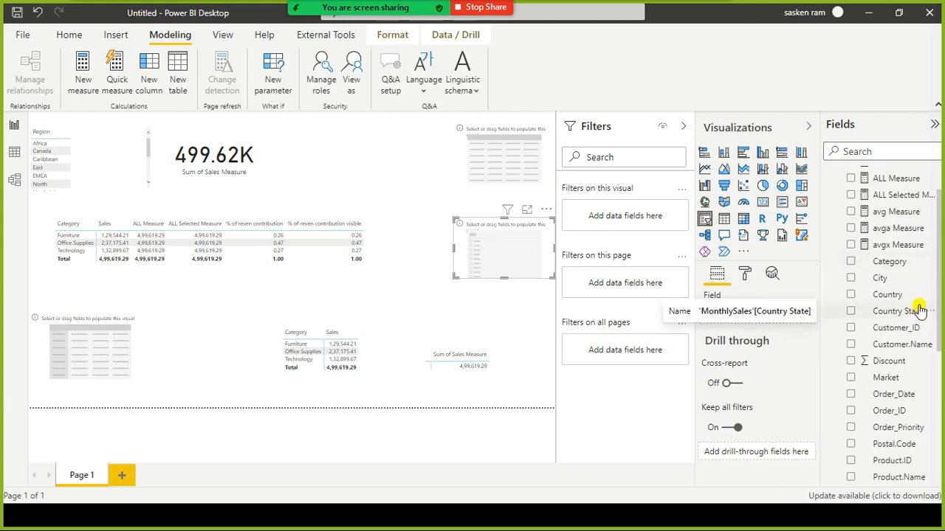
pyautogui.scroll(-1, 919, 310)
pyautogui.scroll(1, 919, 310)
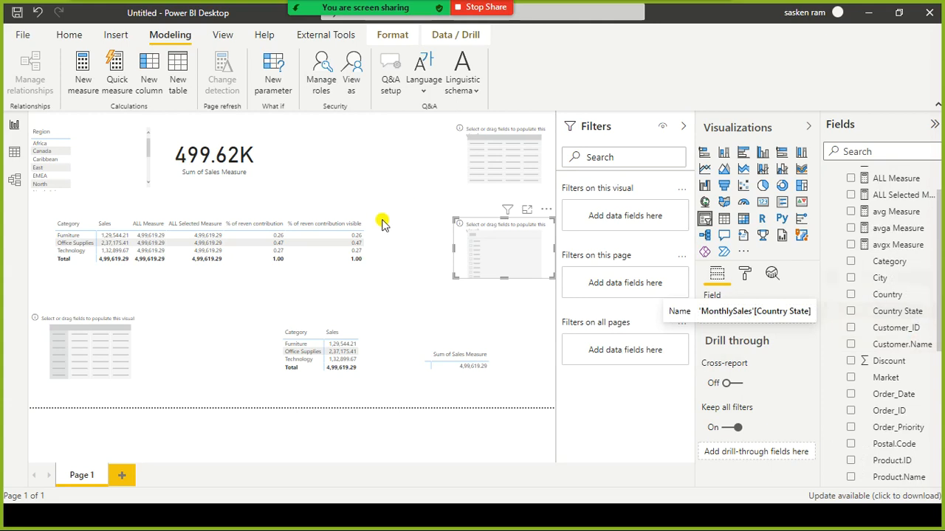
pyautogui.click(852, 264)
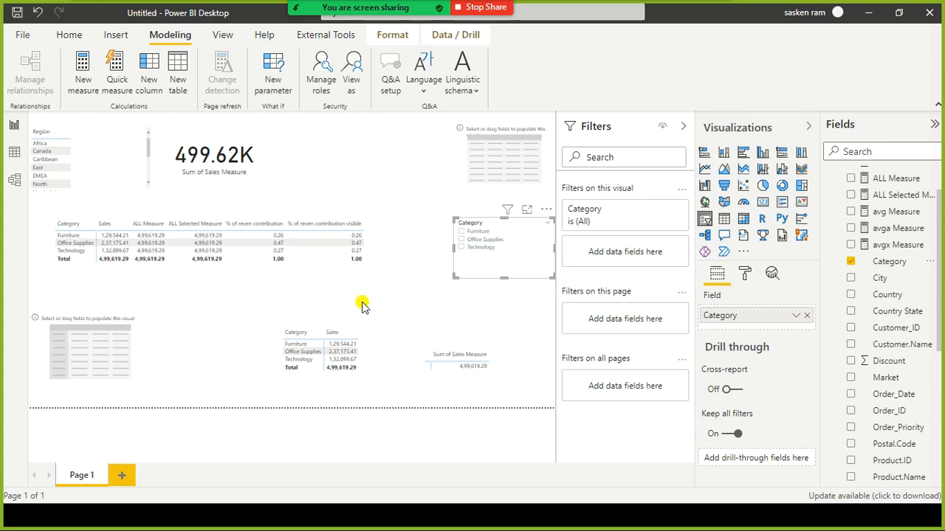
# Step: Filter the new Category slicer to Furniture and Office Supplies, toggling Technology on and off to compare the contribution columns
pyautogui.click(461, 240)
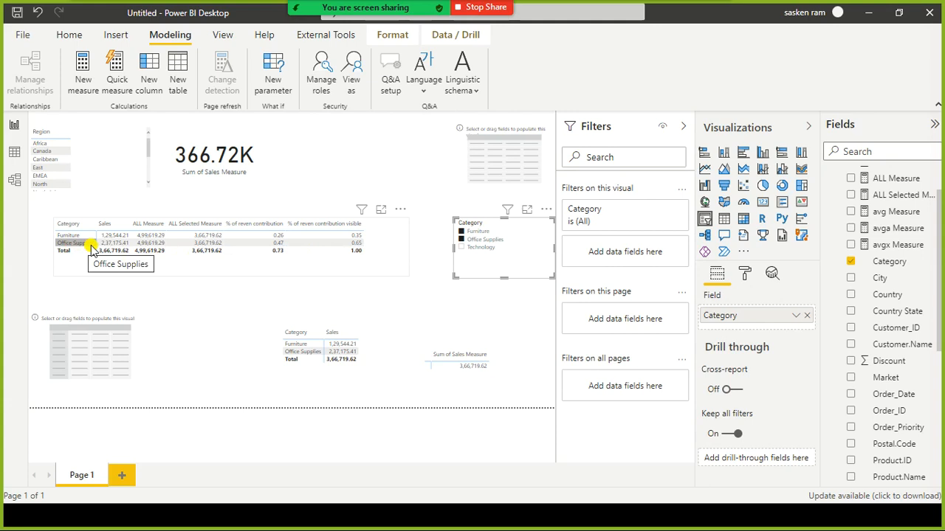
pyautogui.click(462, 249)
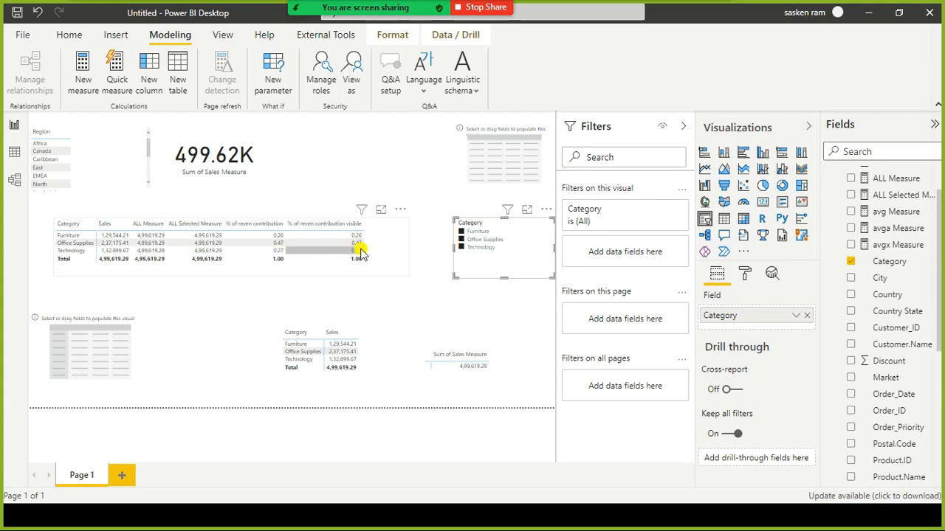
pyautogui.click(460, 248)
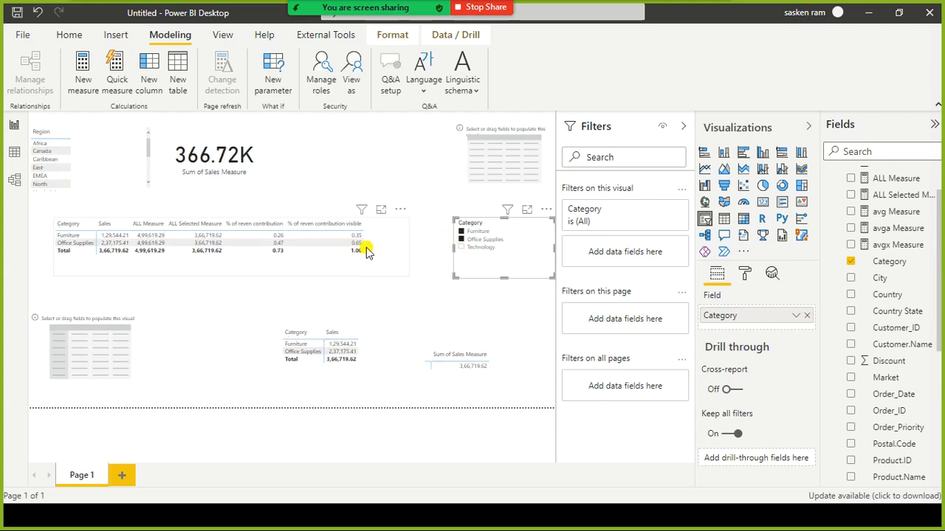
pyautogui.click(361, 251)
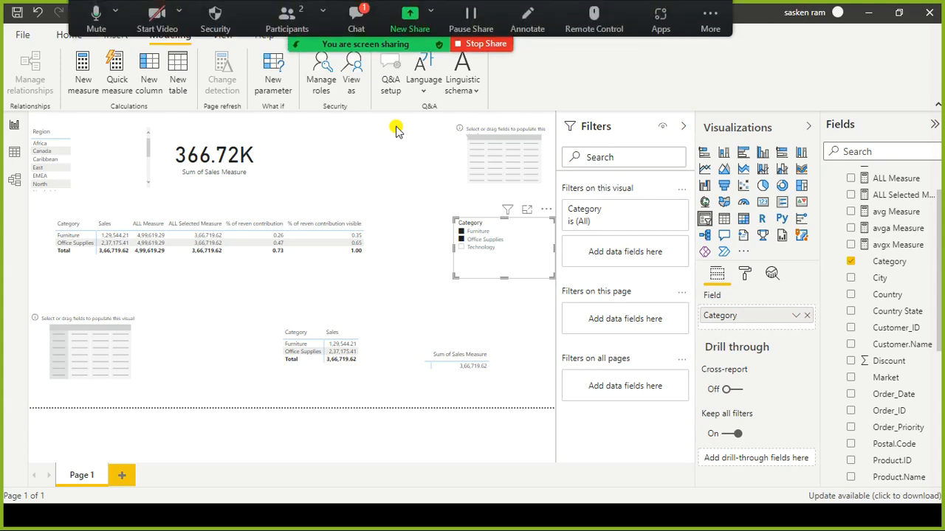
# Step: Switch to the Zoom meeting chat to read the participant's direct messages, and move the chat window toward the upper part of the report
pyautogui.click(356, 18)
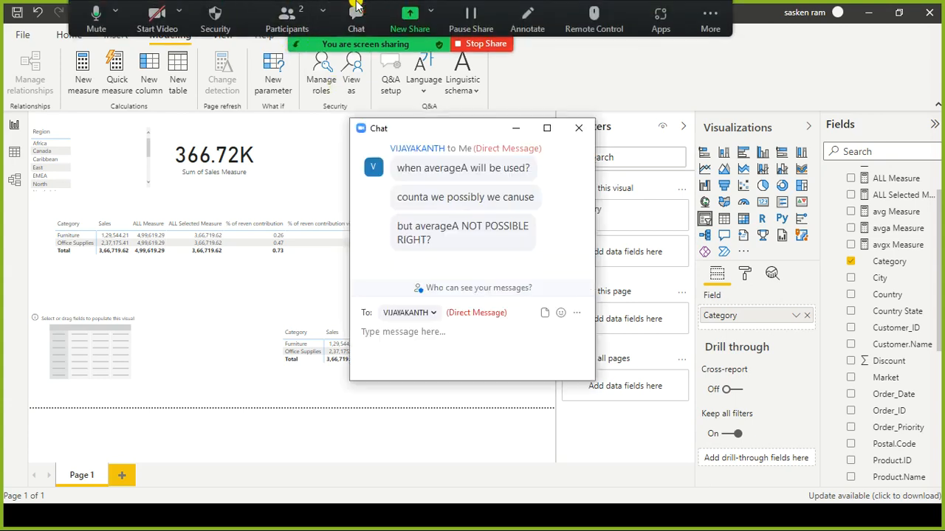
pyautogui.click(580, 130)
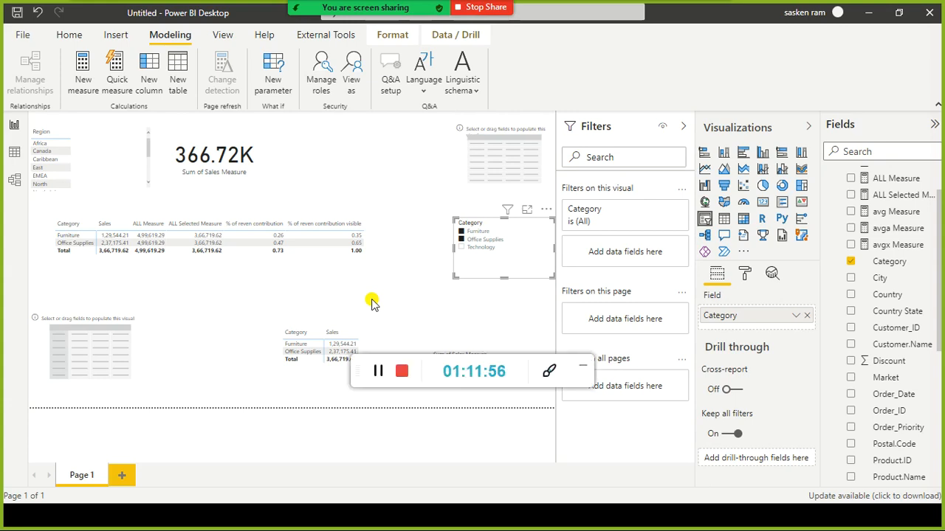
pyautogui.moveTo(353, 6)
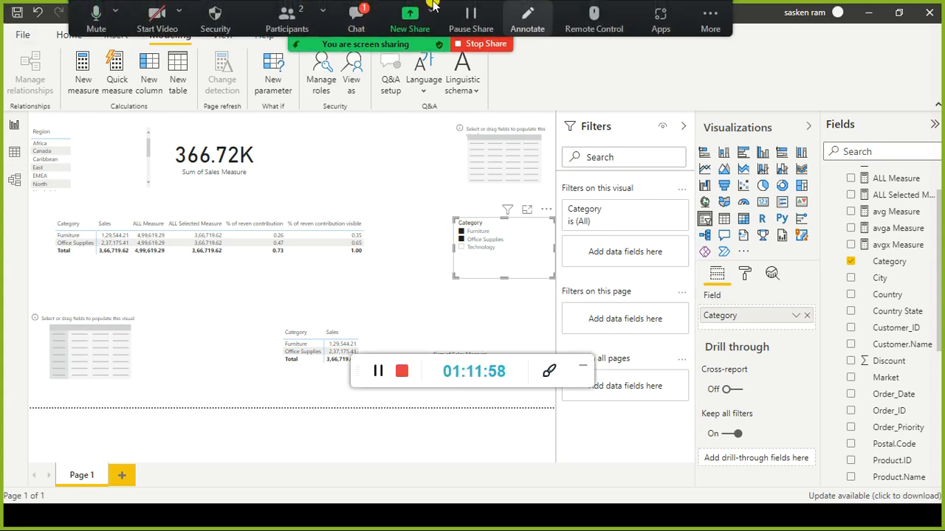
pyautogui.click(355, 8)
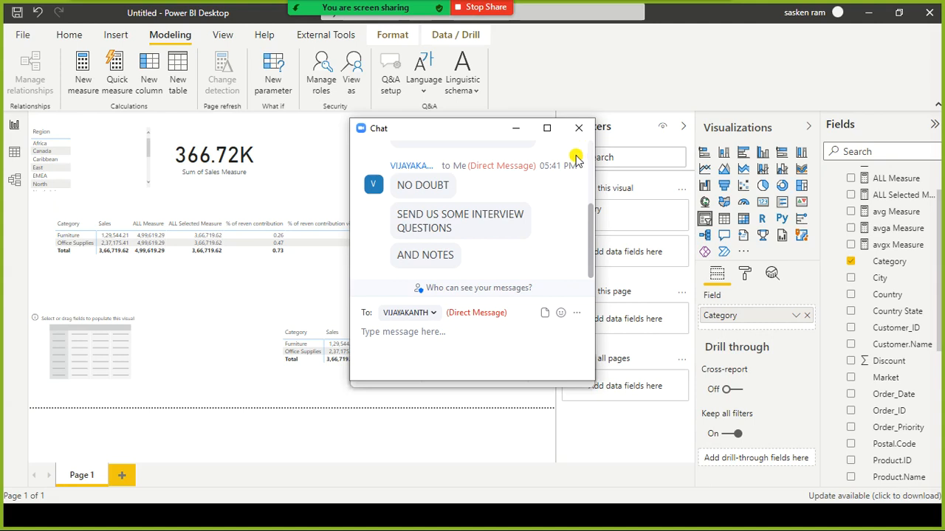
pyautogui.moveTo(591, 247); pyautogui.dragTo(575, 301)
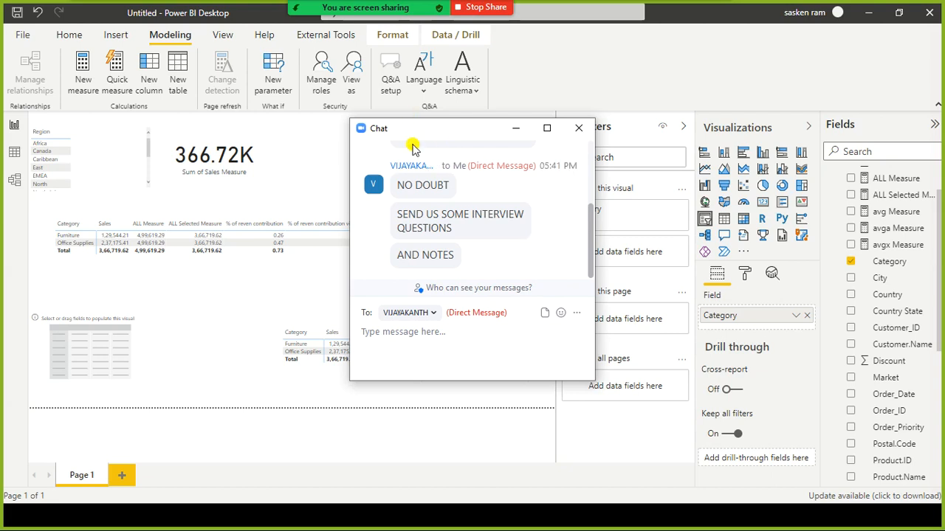
pyautogui.moveTo(415, 127); pyautogui.dragTo(306, 24)
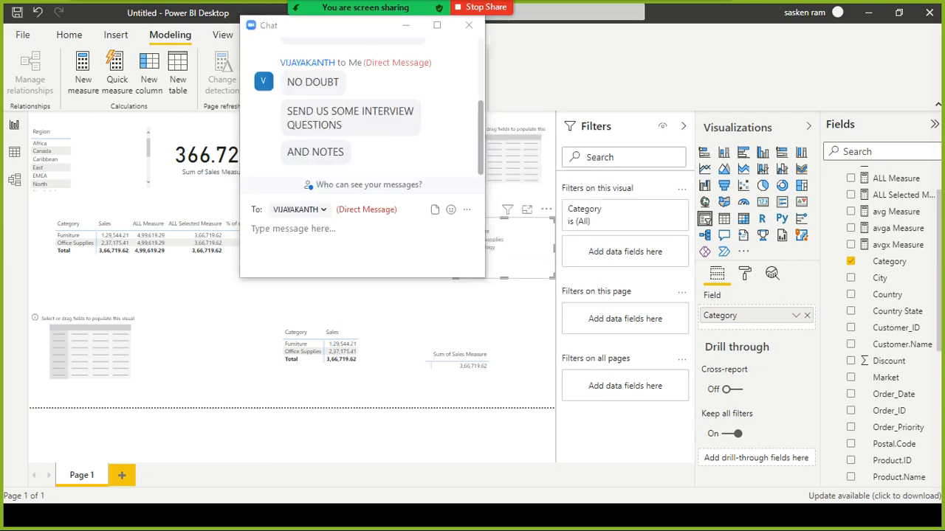